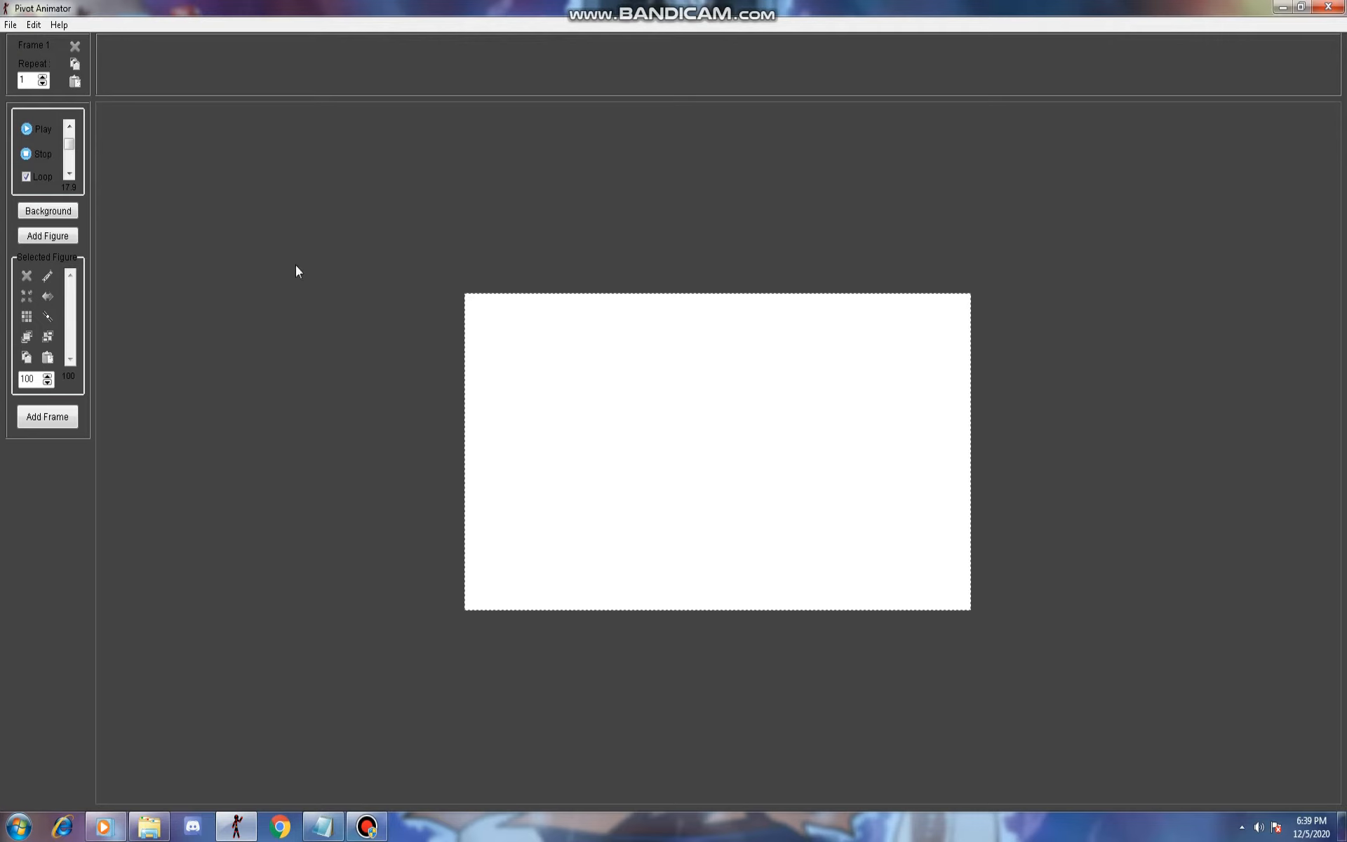
pyautogui.moveTo(369, 827)
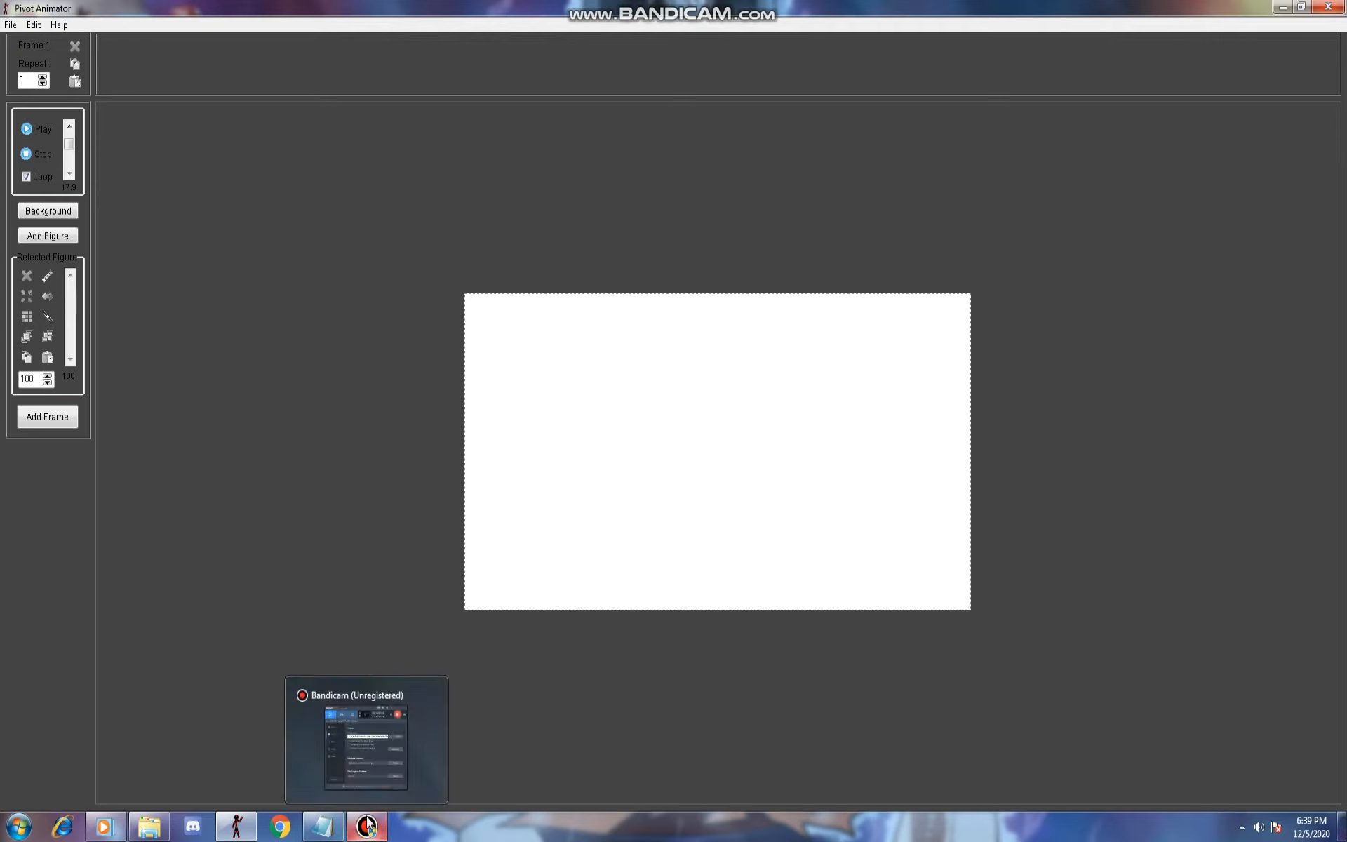
pyautogui.click(371, 827)
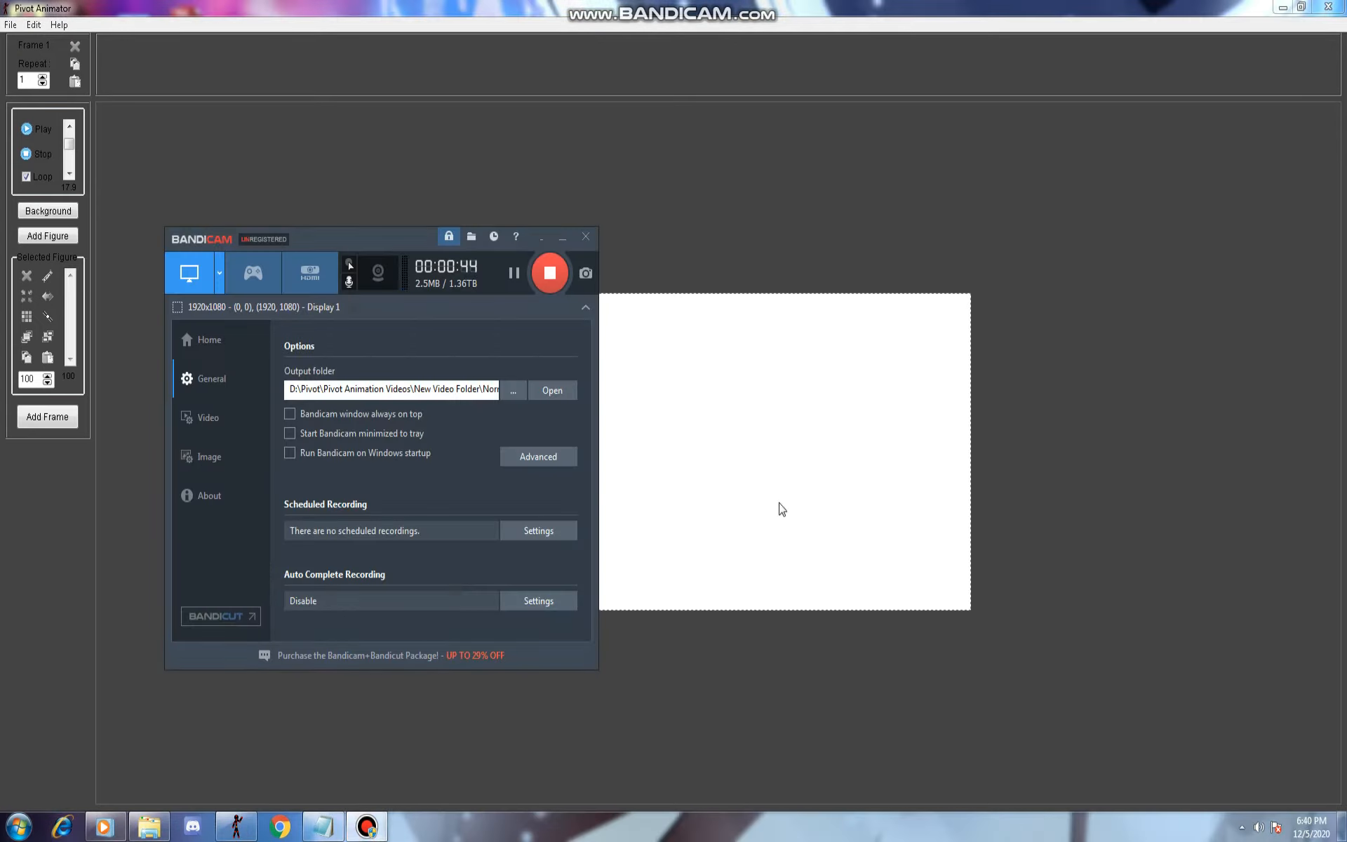
pyautogui.click(707, 389)
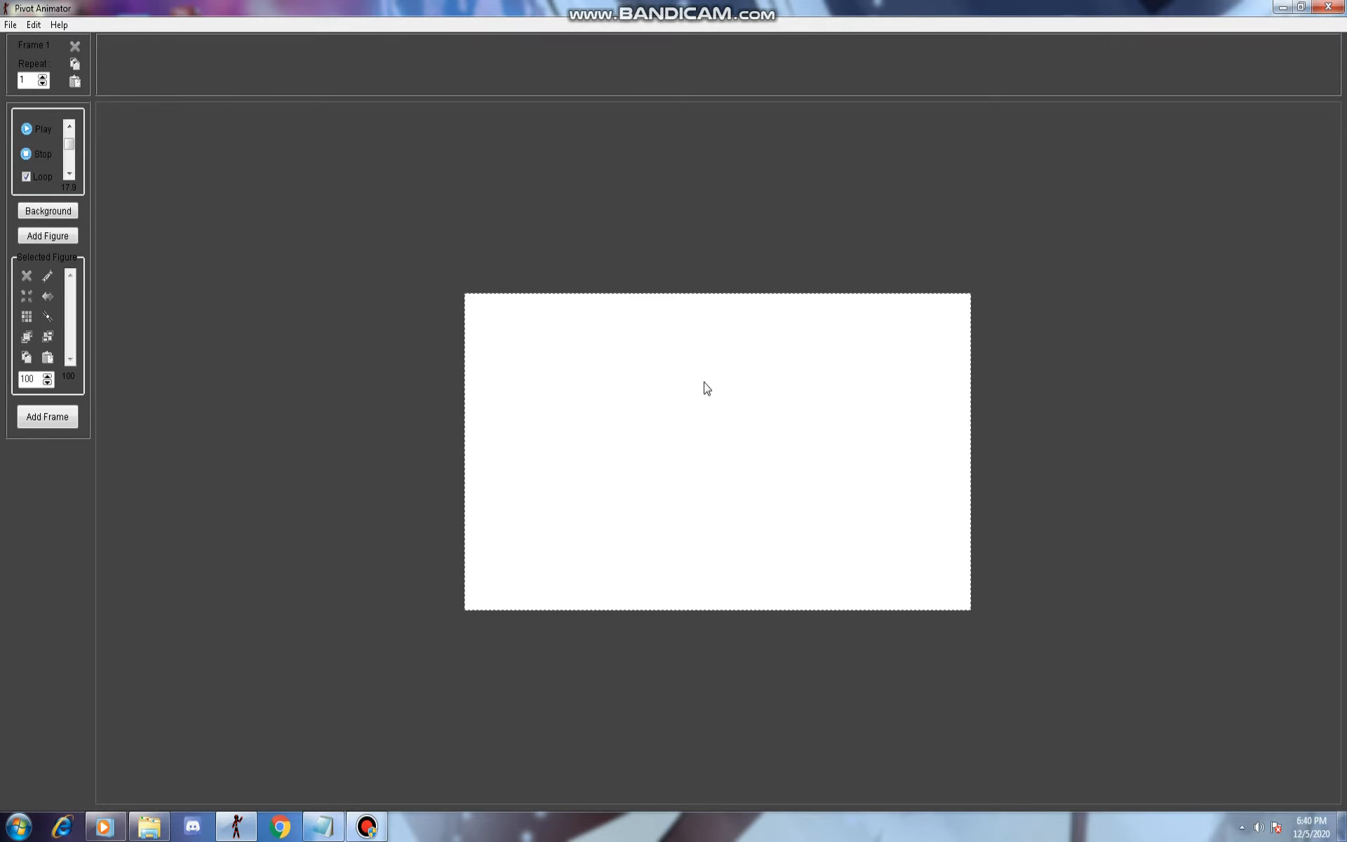
# In Windows Explorer, open the Not Completed folder inside D:\Pivot\Pivot Animation Videos and browse its bandicam images.
pyautogui.click(148, 827)
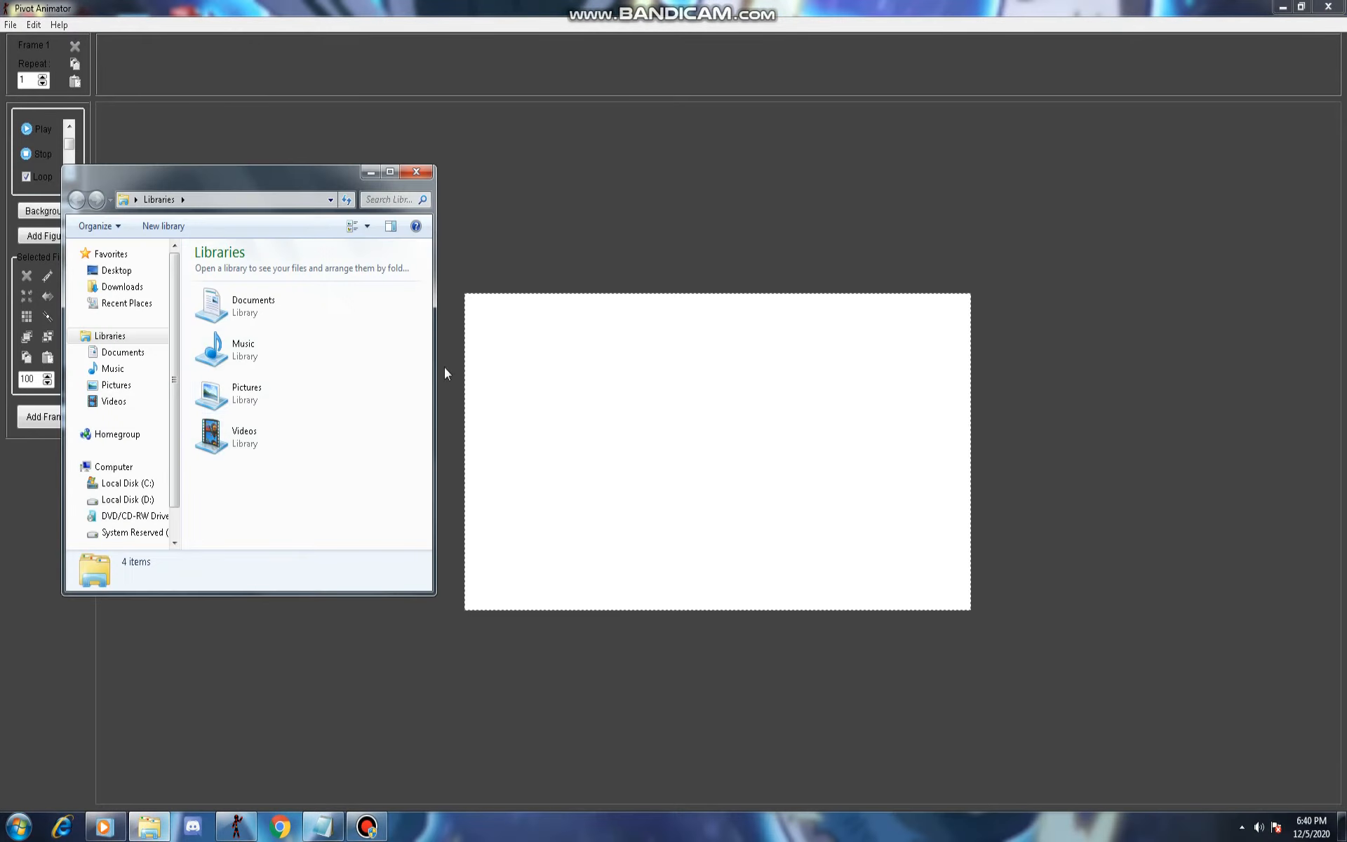
pyautogui.click(127, 499)
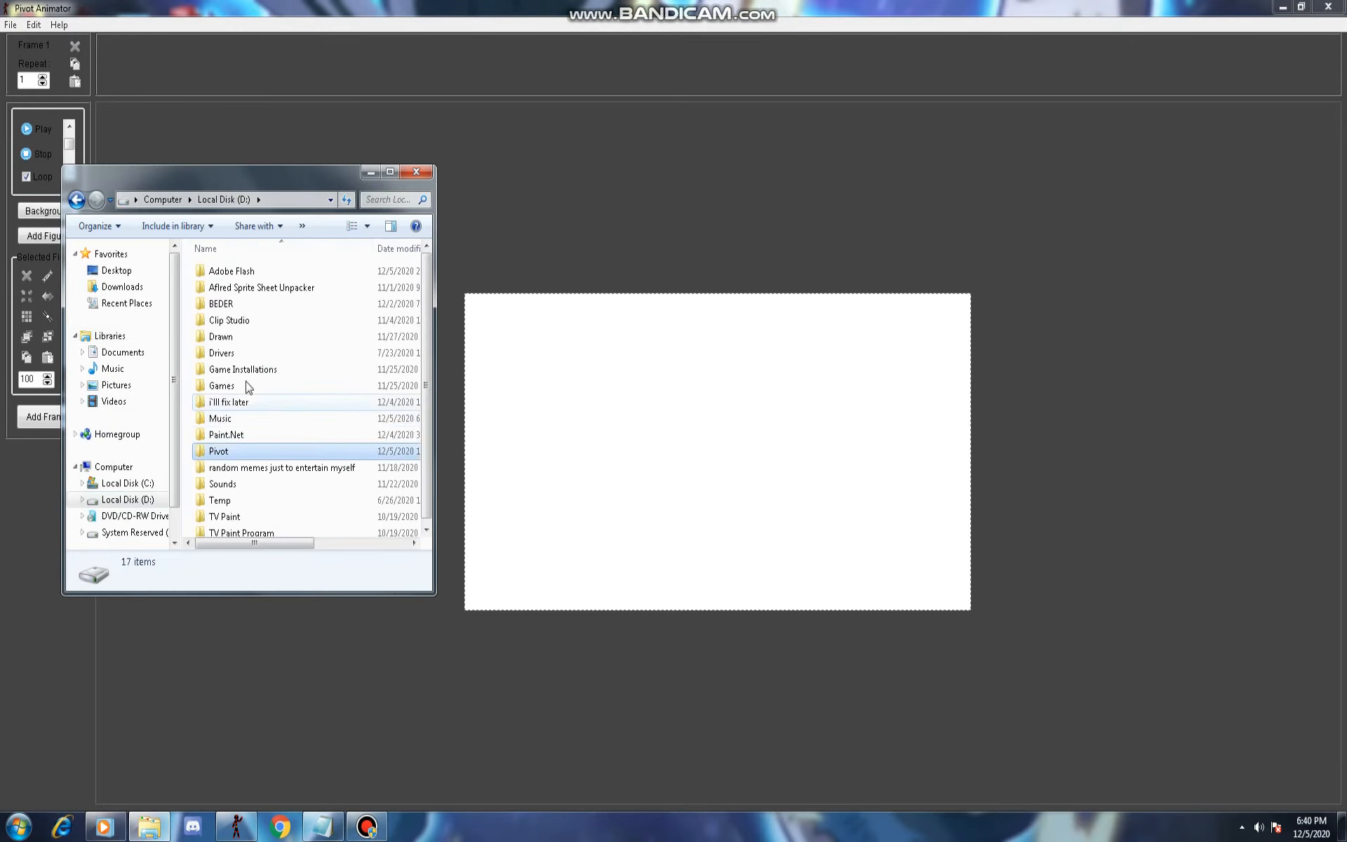
pyautogui.doubleClick(219, 451)
pyautogui.doubleClick(226, 290)
pyautogui.doubleClick(260, 305)
pyautogui.click(228, 390)
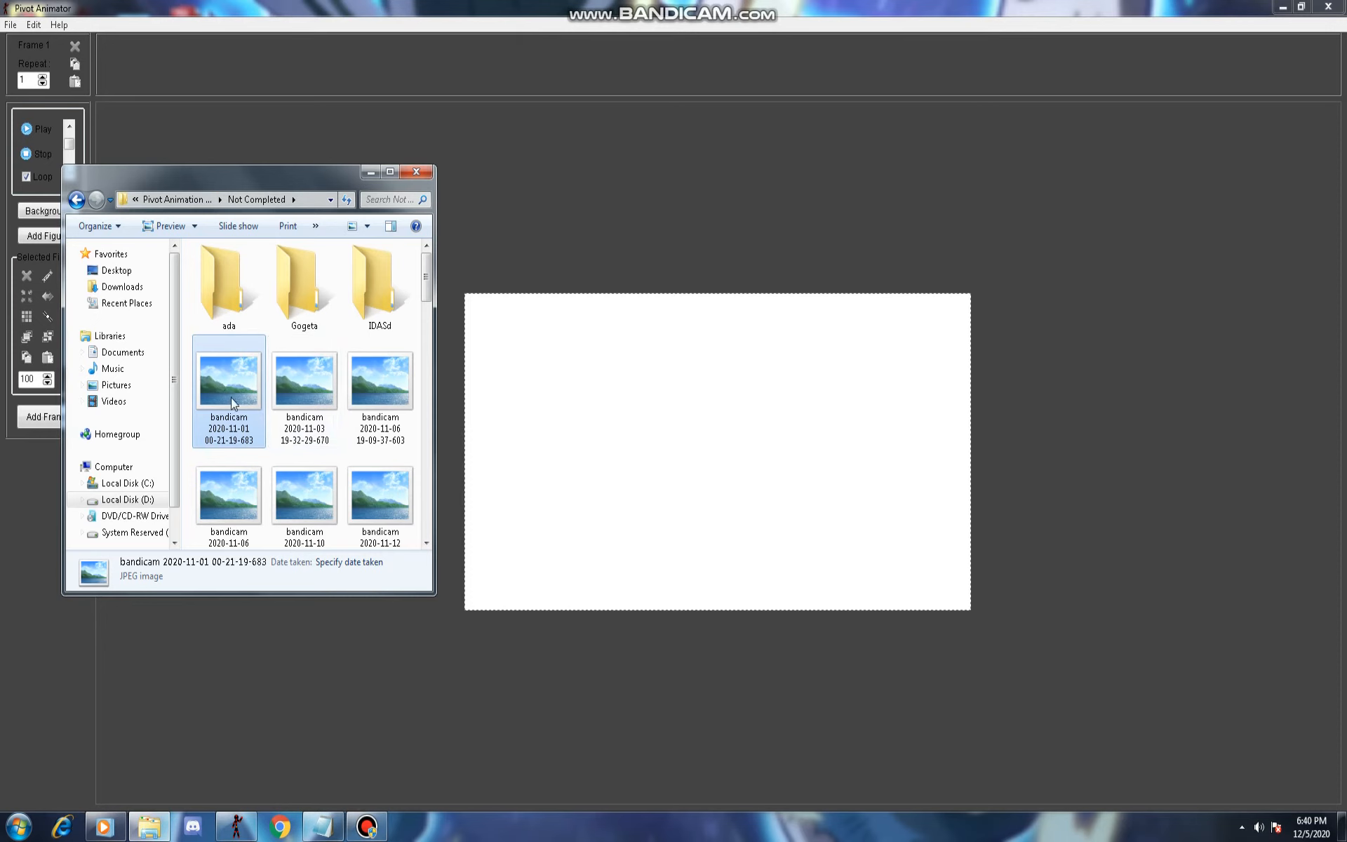
pyautogui.scroll(-3, 208, 396)
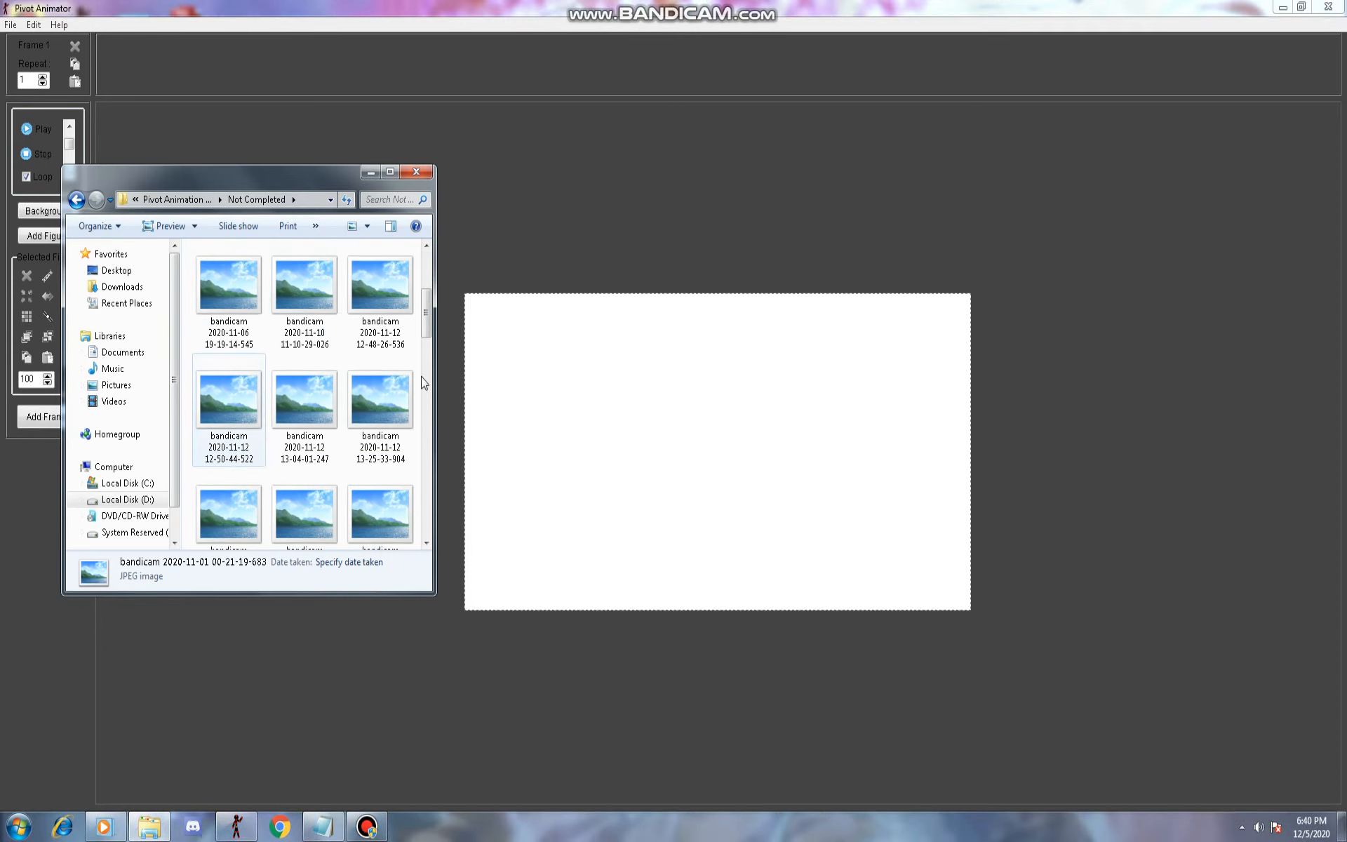
pyautogui.scroll(3, 254, 377)
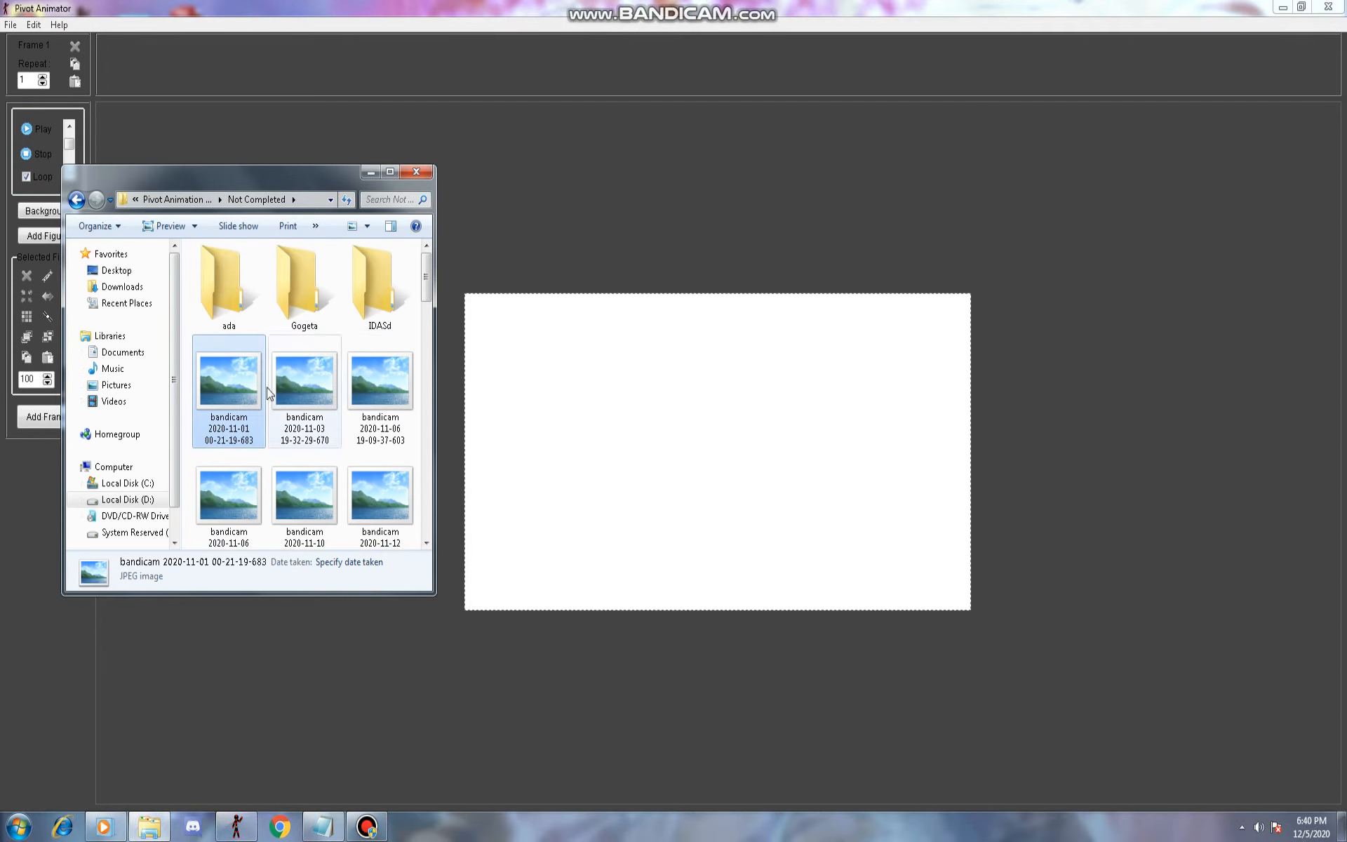
# Return to Pivot Animator, look for the JPEG pictures through the image-loading dialog, and close it without loading anything.
pyautogui.click(519, 332)
pyautogui.hotkey('ctrl', 'i')
pyautogui.press('BackSpace')
pyautogui.press('BackSpace')
pyautogui.doubleClick(144, 107)
pyautogui.press('Down')
pyautogui.press('Return')
pyautogui.press('BackSpace')
pyautogui.doubleClick(139, 110)
pyautogui.click(188, 101)
pyautogui.click(343, 236)
pyautogui.click(1326, 7)
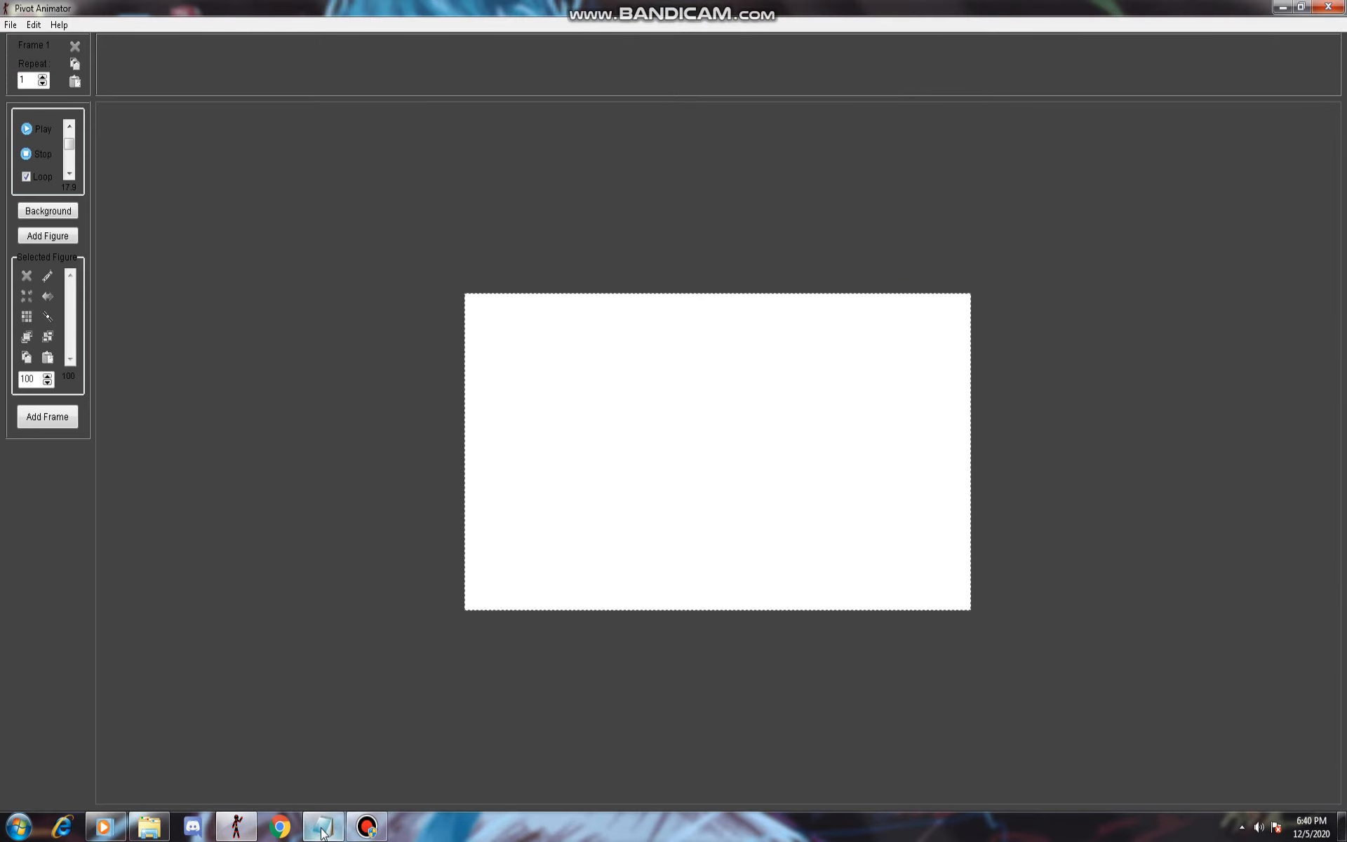
pyautogui.click(323, 833)
pyautogui.click(229, 718)
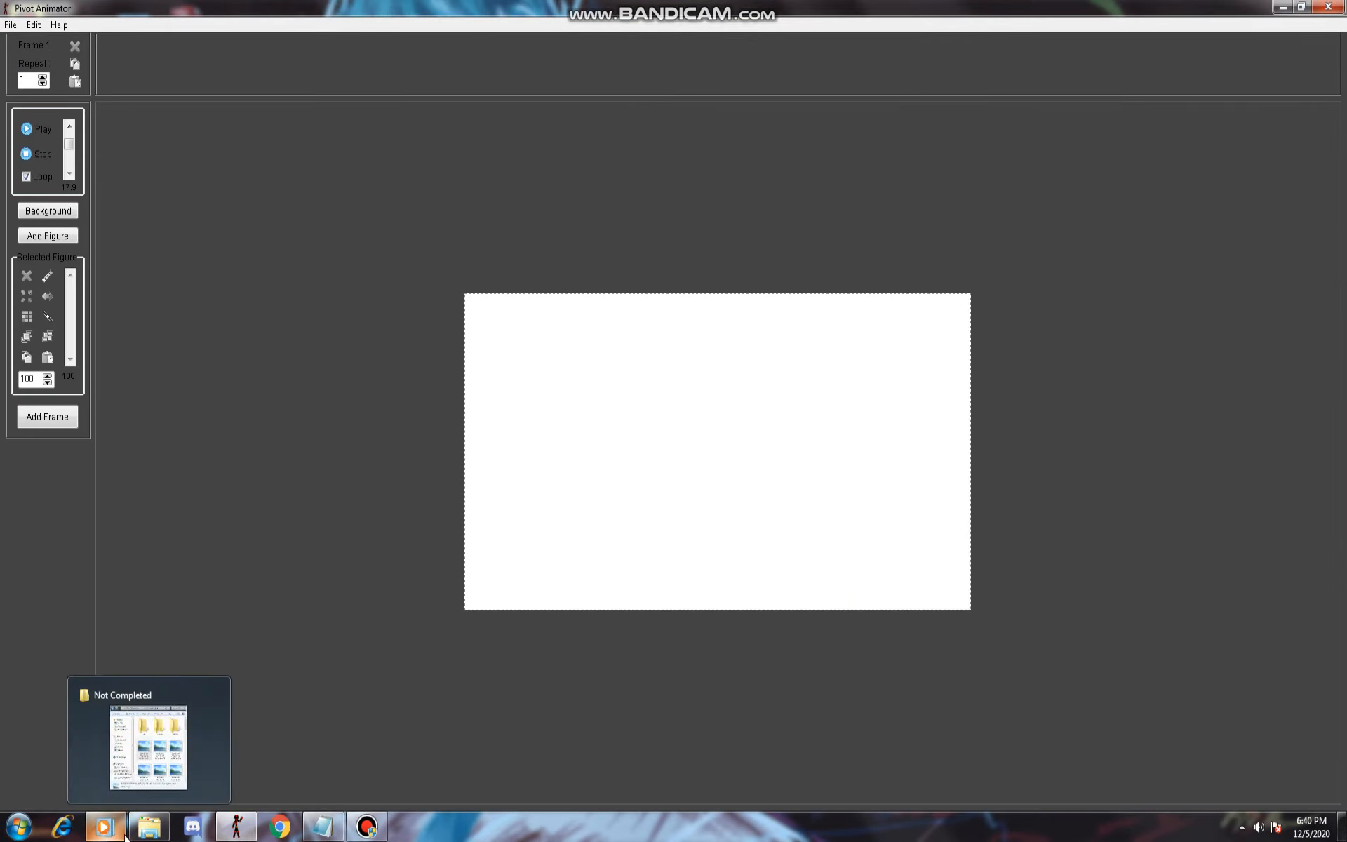
pyautogui.click(144, 789)
pyautogui.rightClick(226, 404)
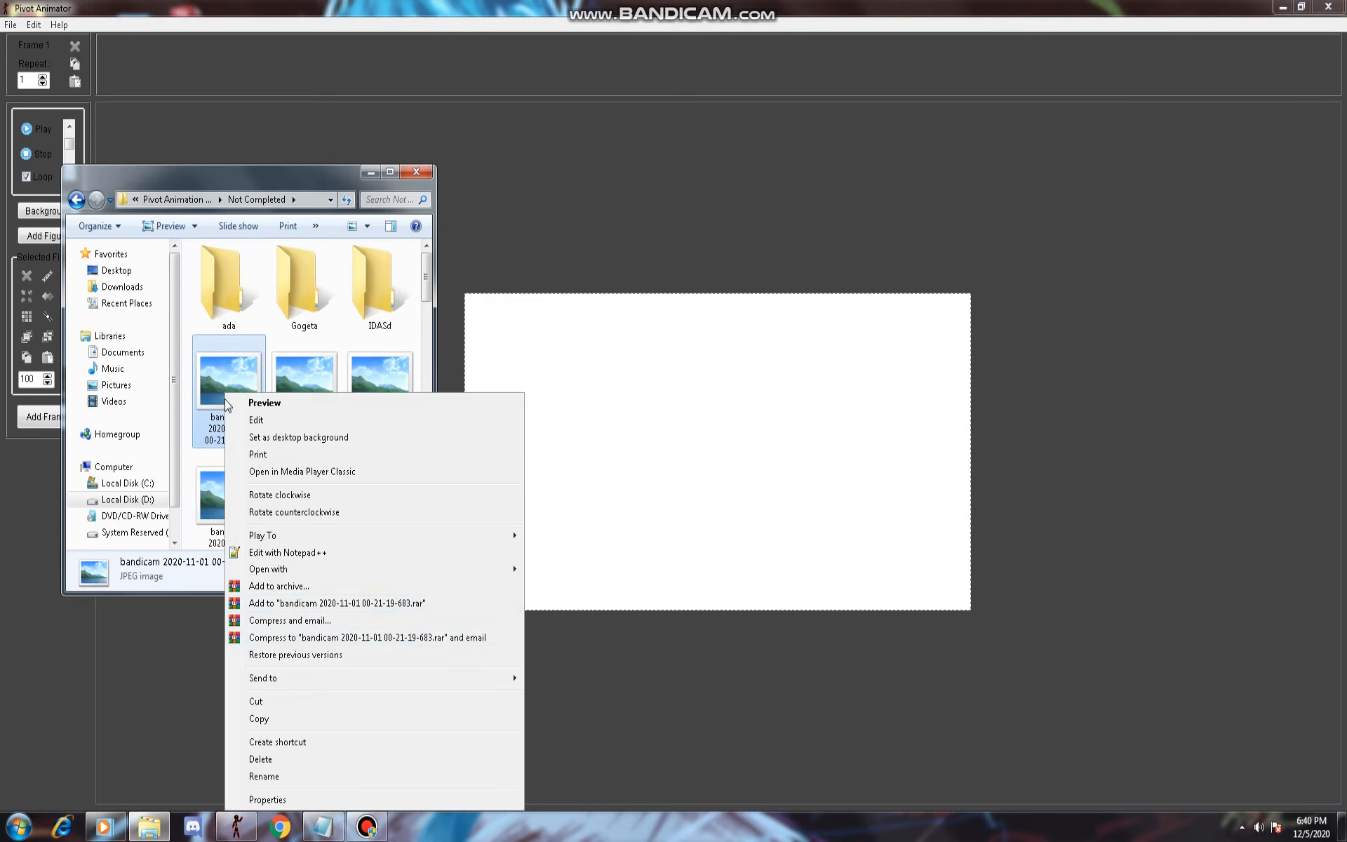
pyautogui.moveTo(303, 569)
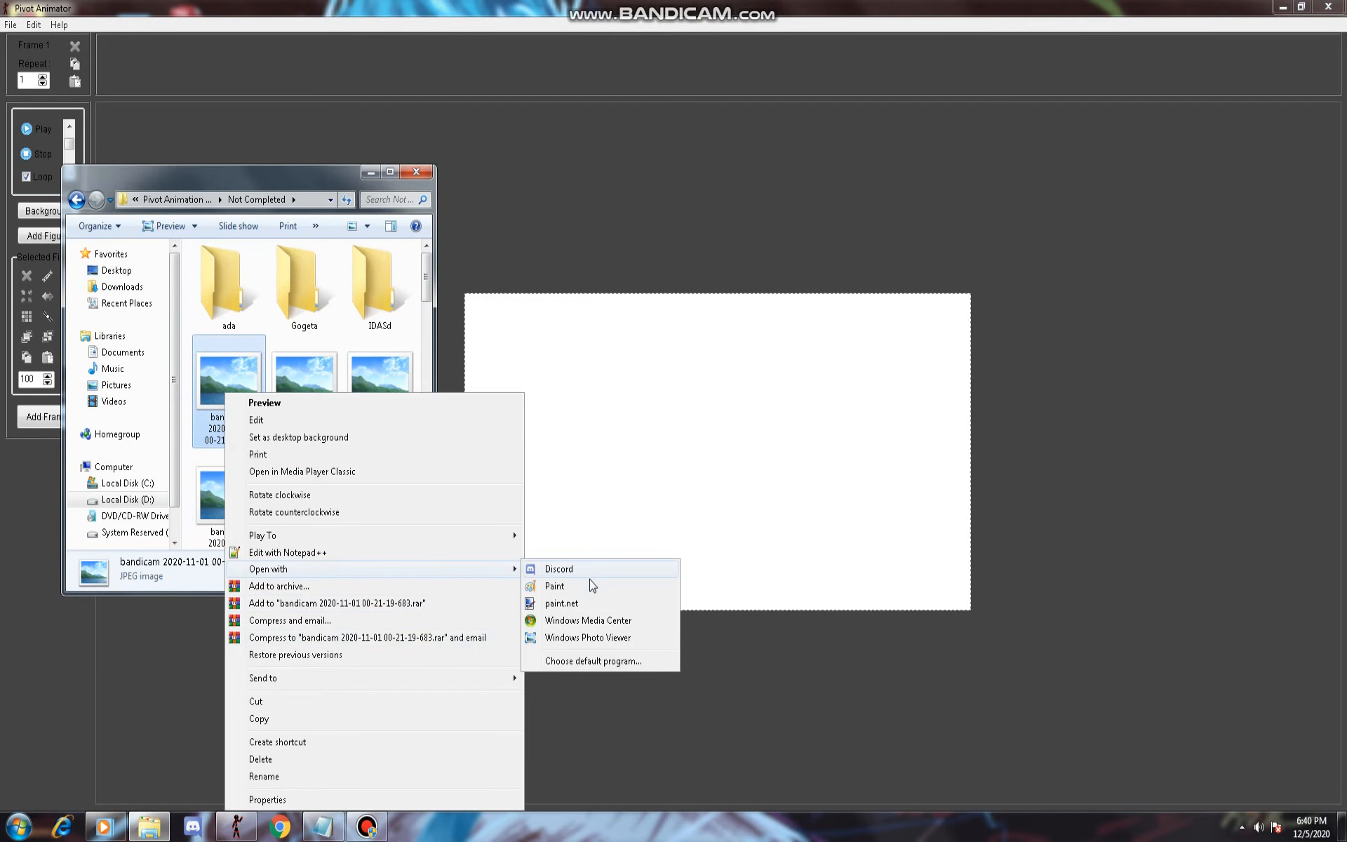
pyautogui.click(591, 585)
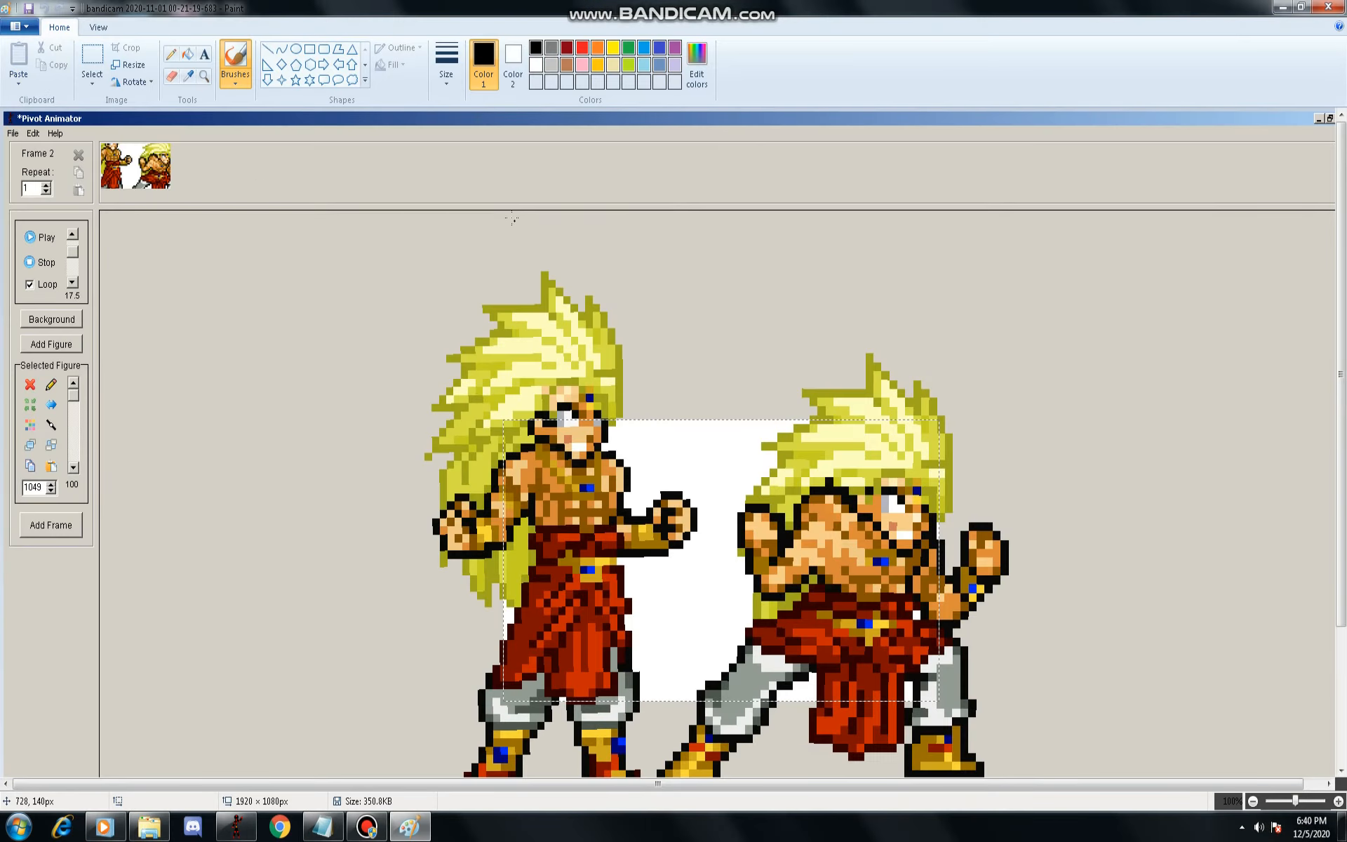
pyautogui.click(14, 27)
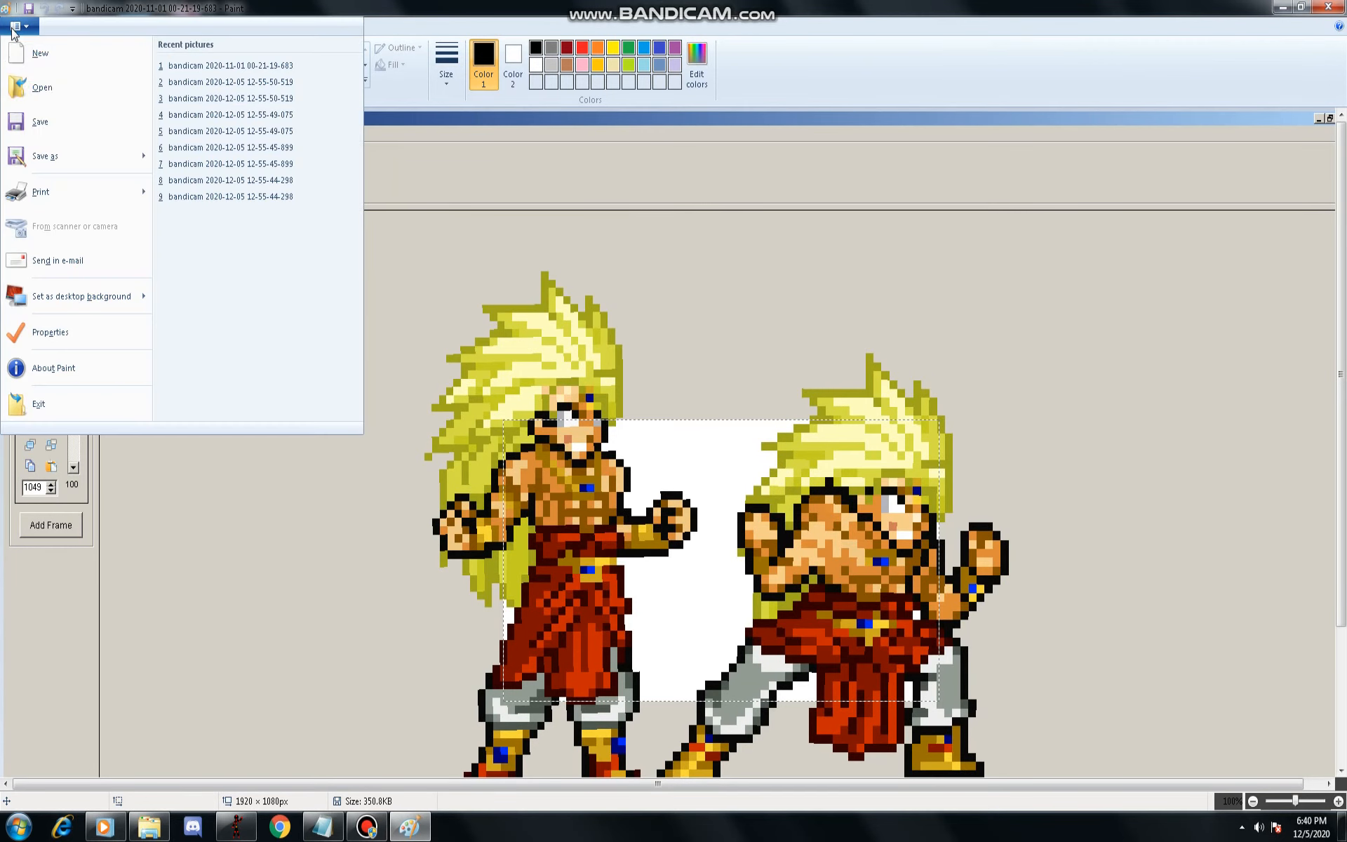
pyautogui.click(99, 155)
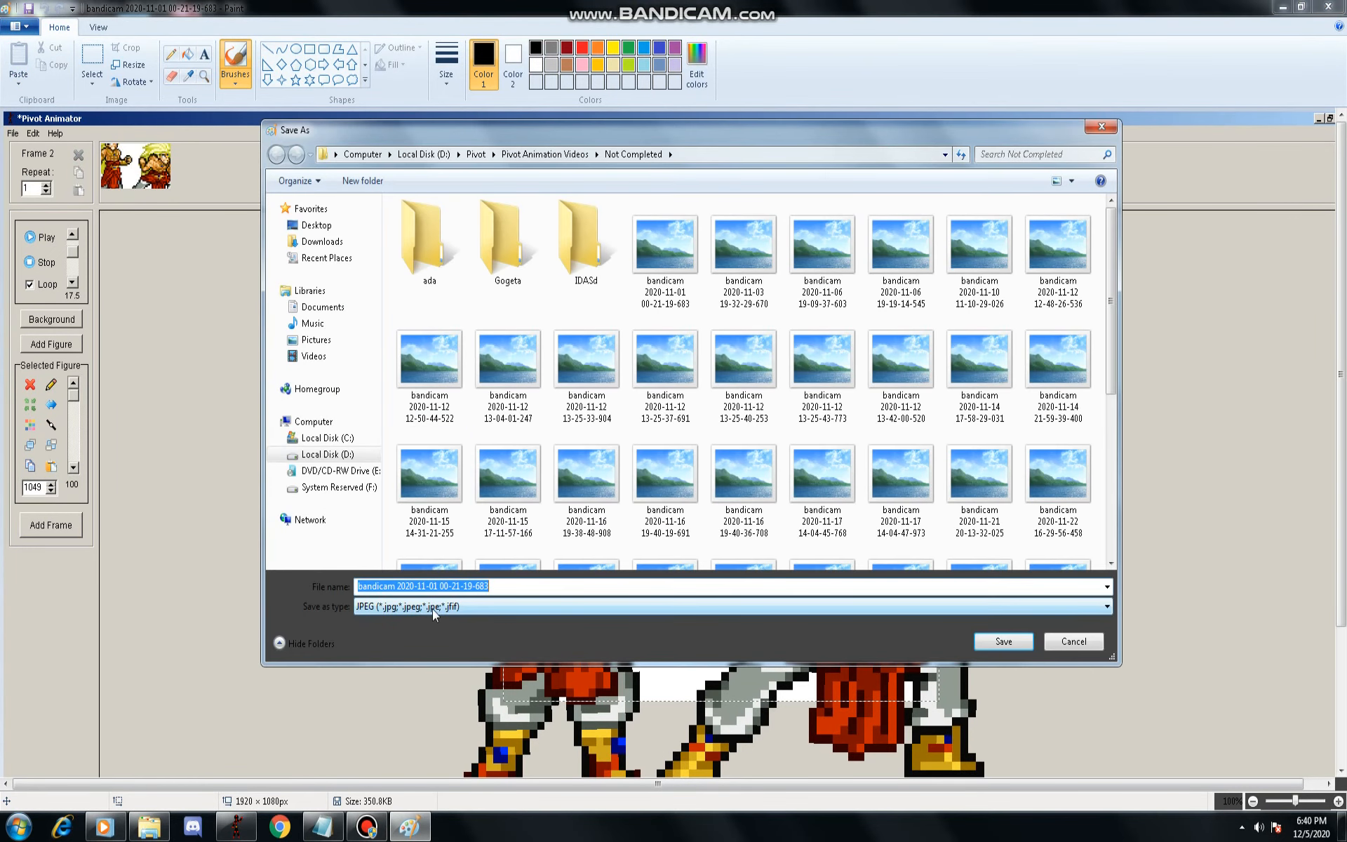
pyautogui.click(377, 608)
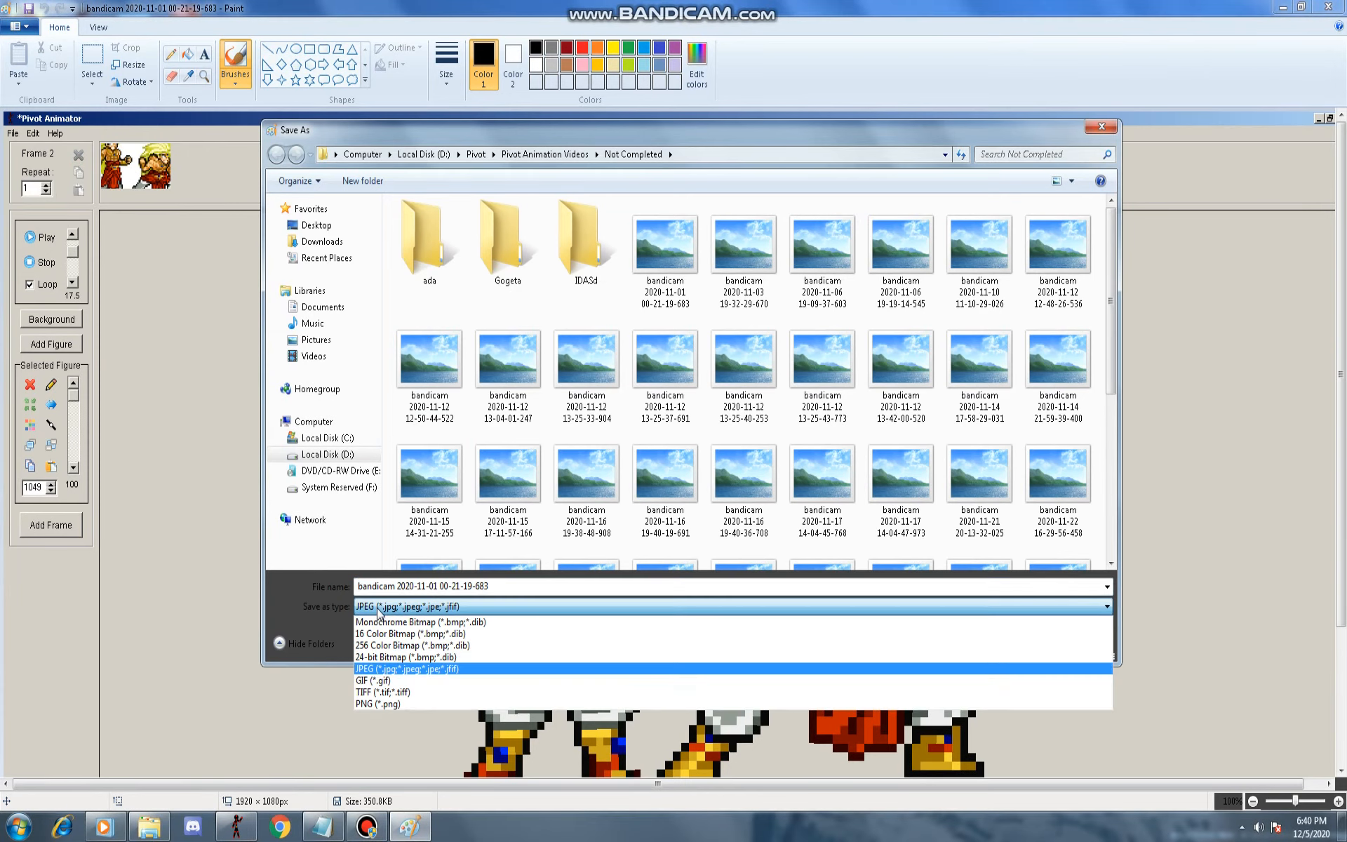
pyautogui.click(379, 607)
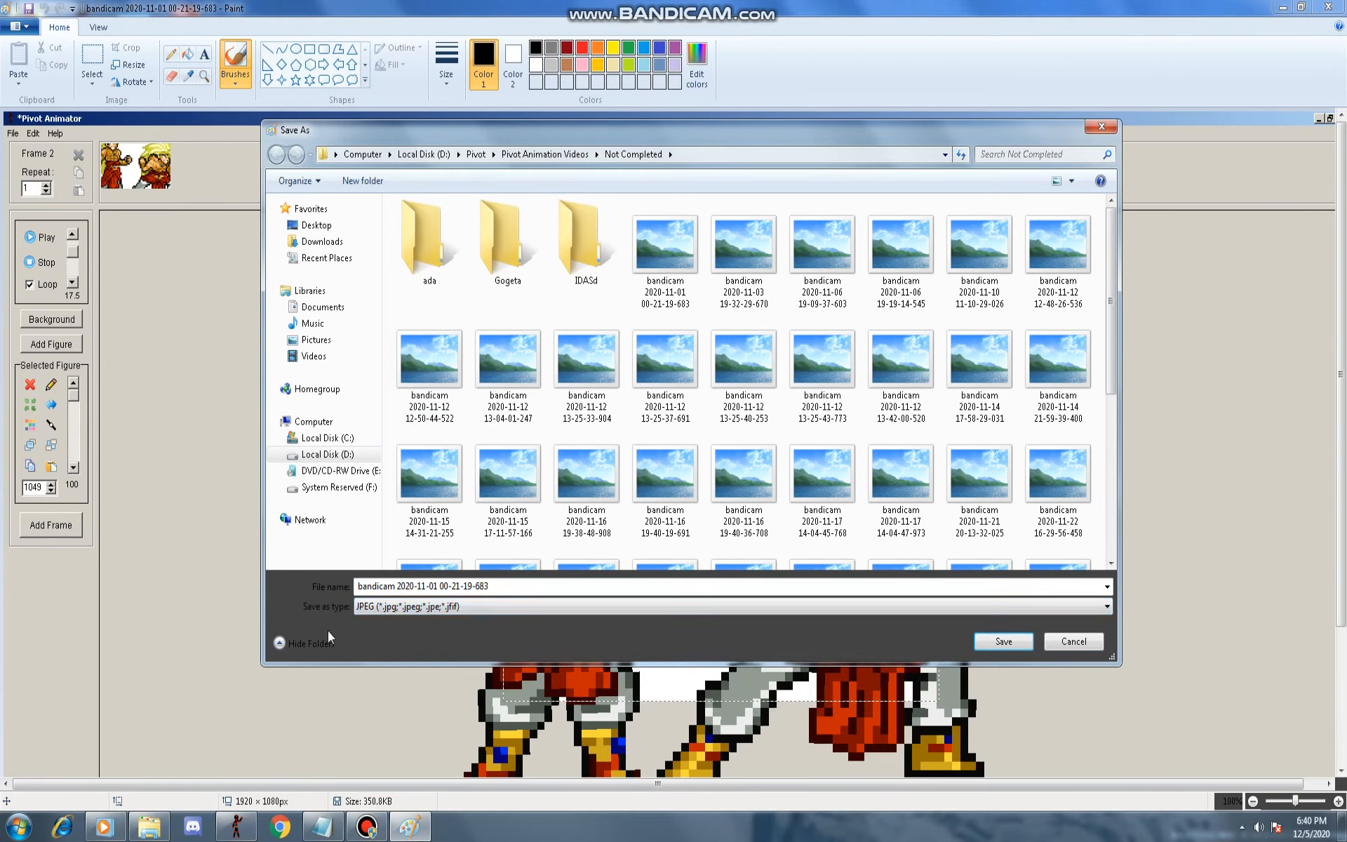
pyautogui.click(379, 607)
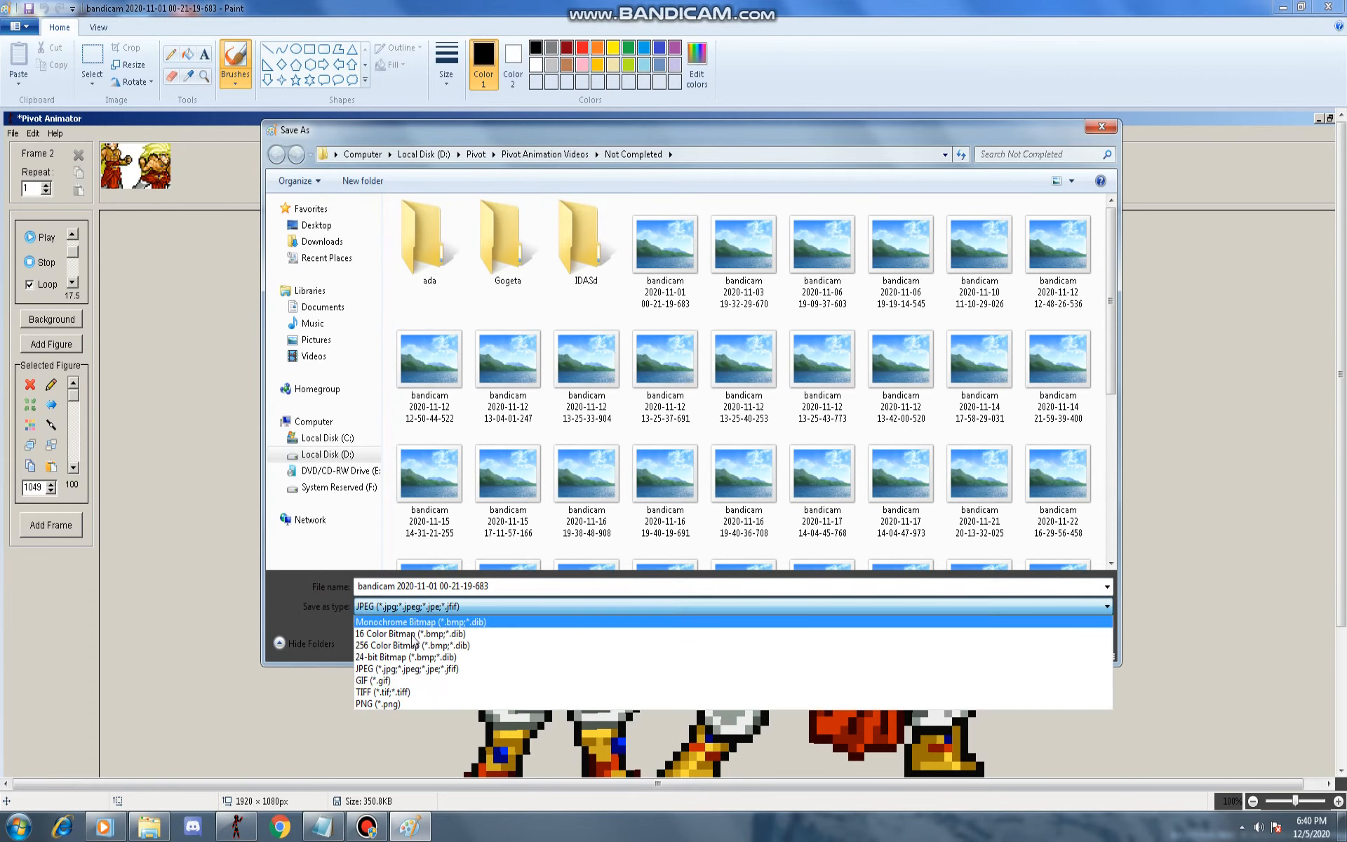
pyautogui.click(368, 703)
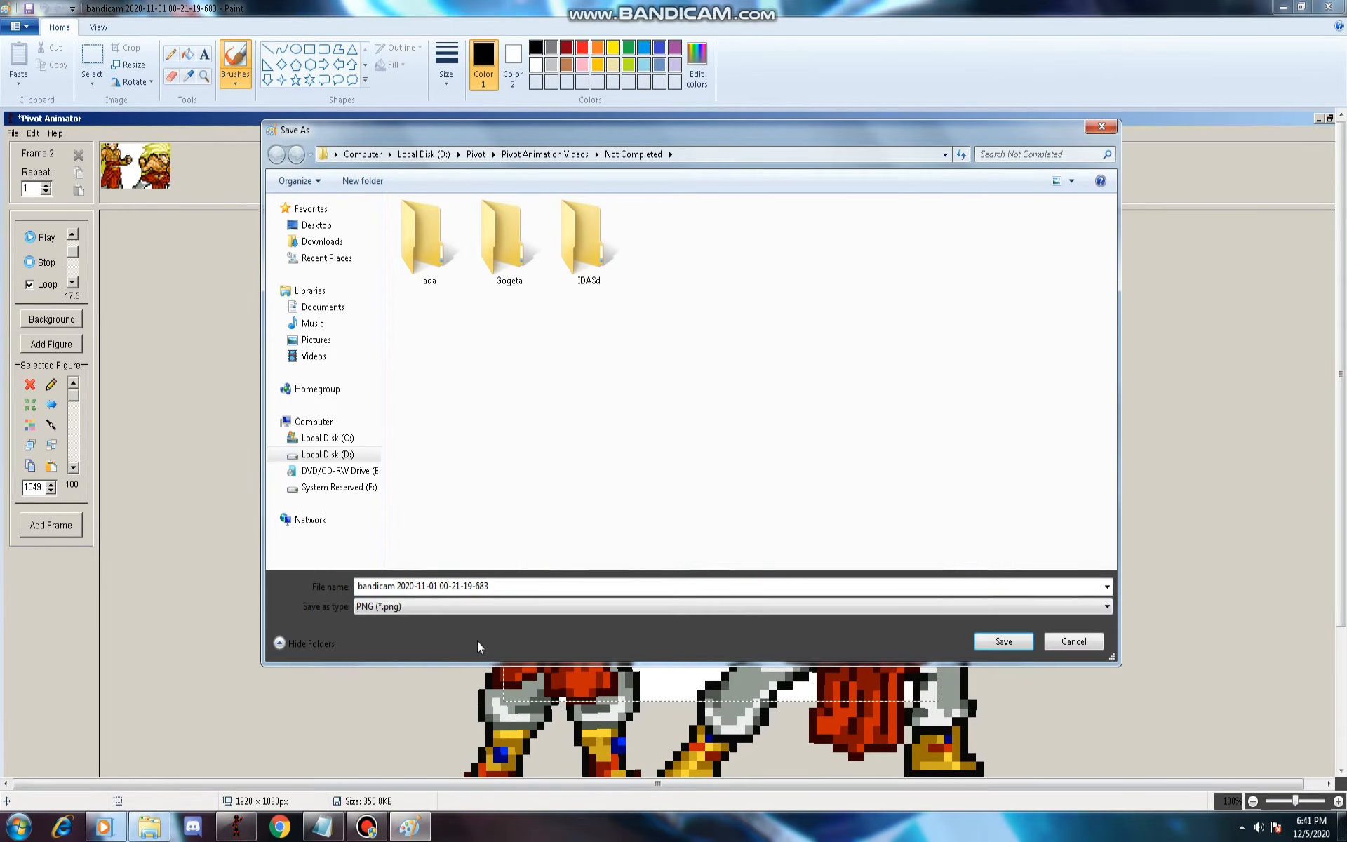
pyautogui.click(1027, 641)
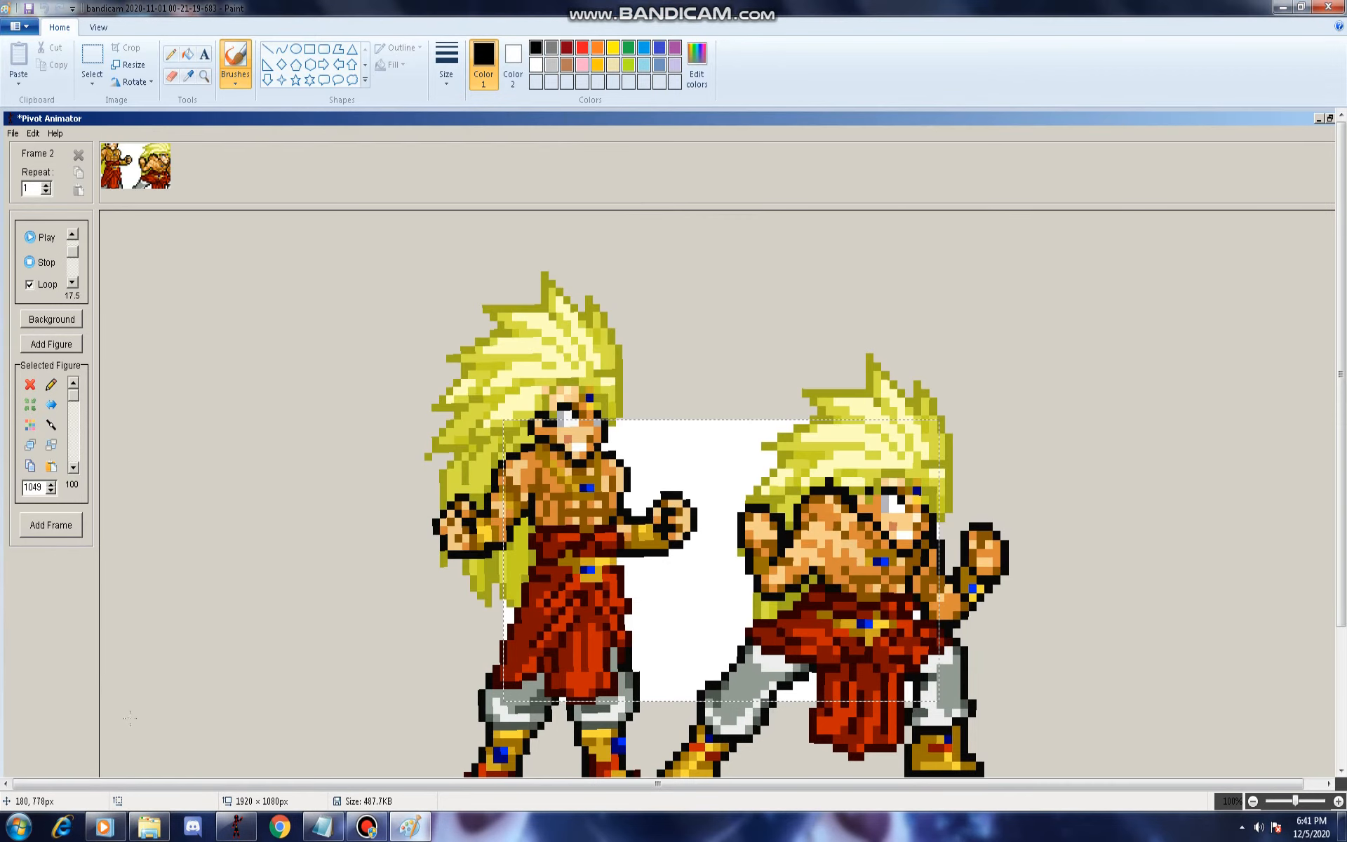
# Check the Not Completed folder for the PNG copy and close Paint without saving changes.
pyautogui.click(149, 826)
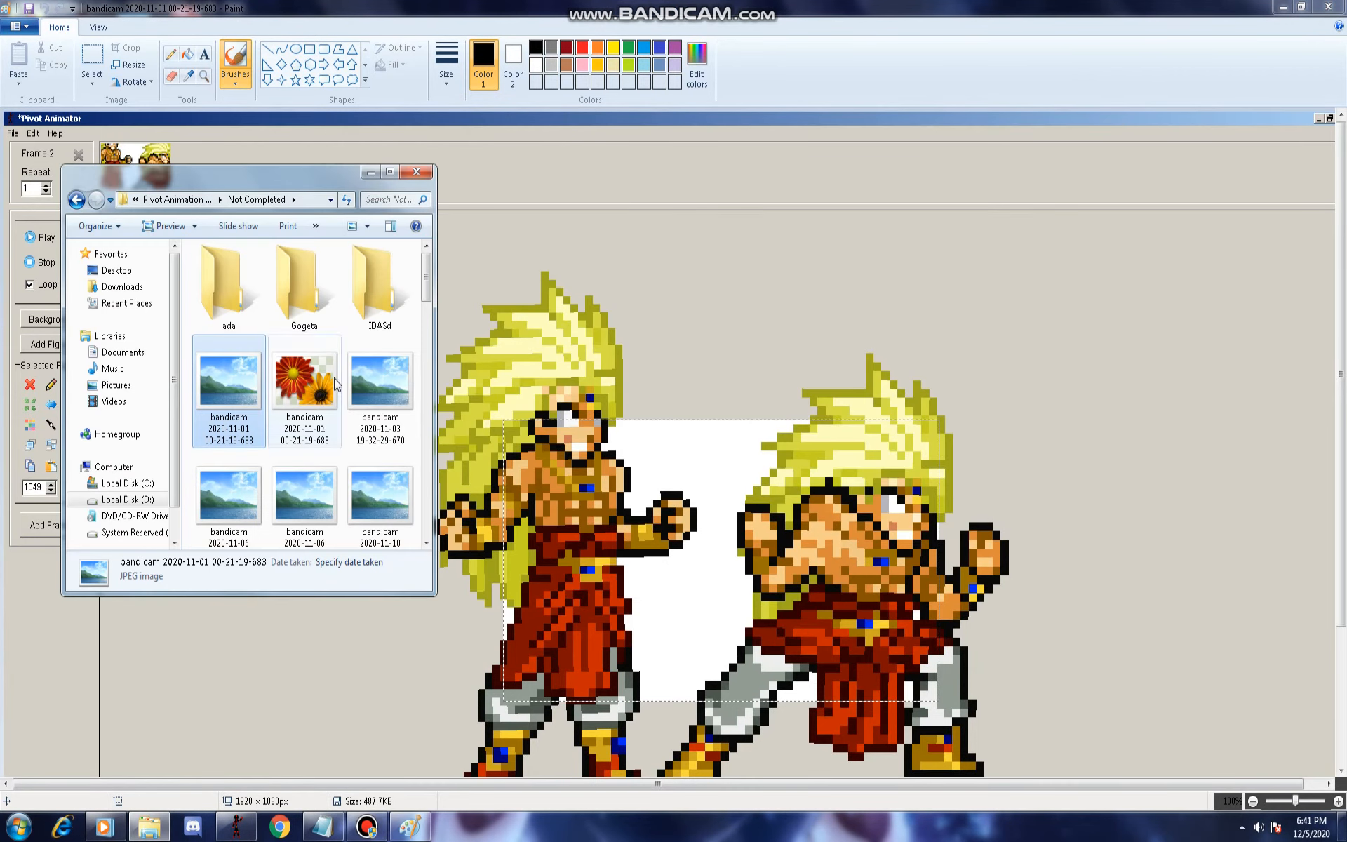
pyautogui.click(545, 241)
pyautogui.click(1328, 7)
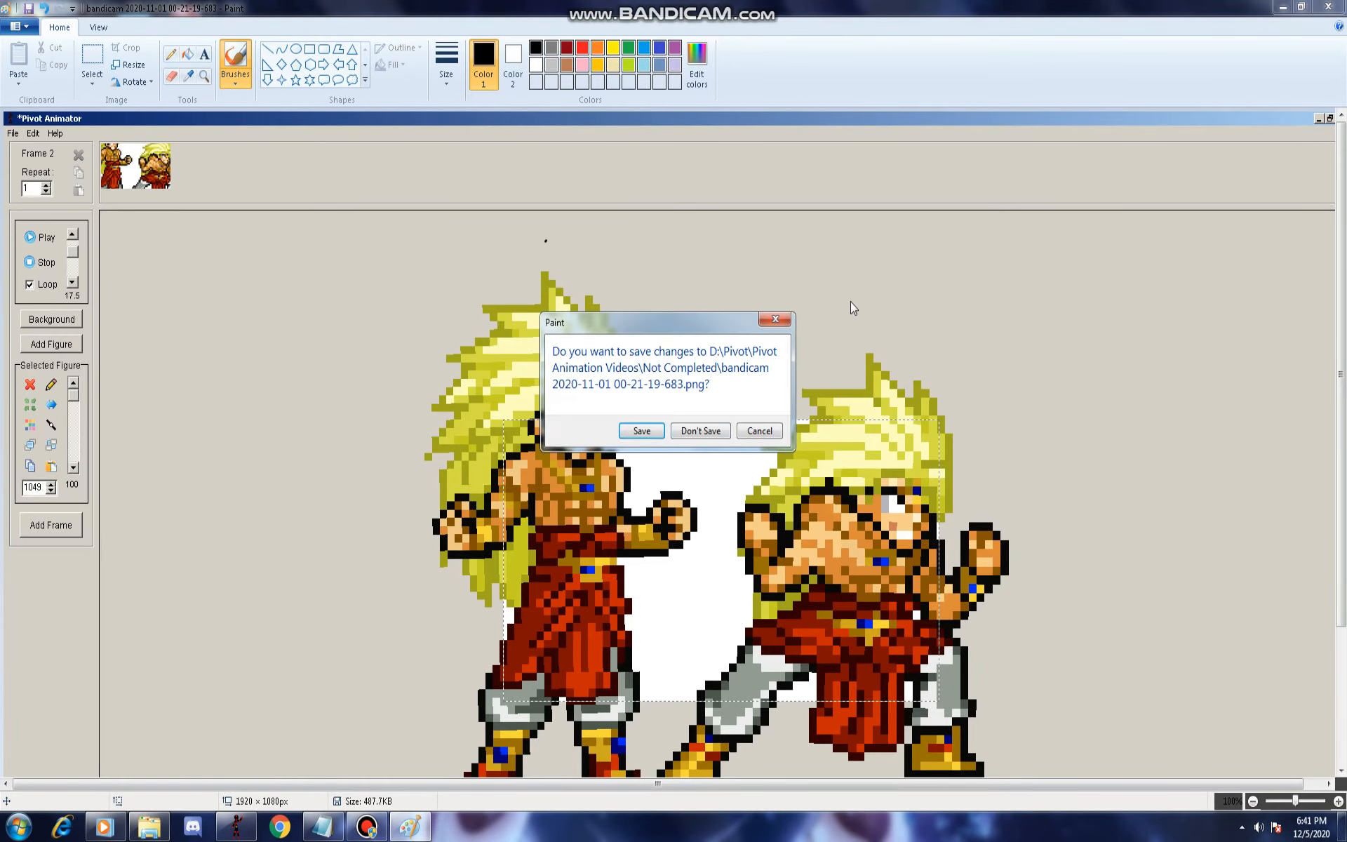
pyautogui.click(702, 432)
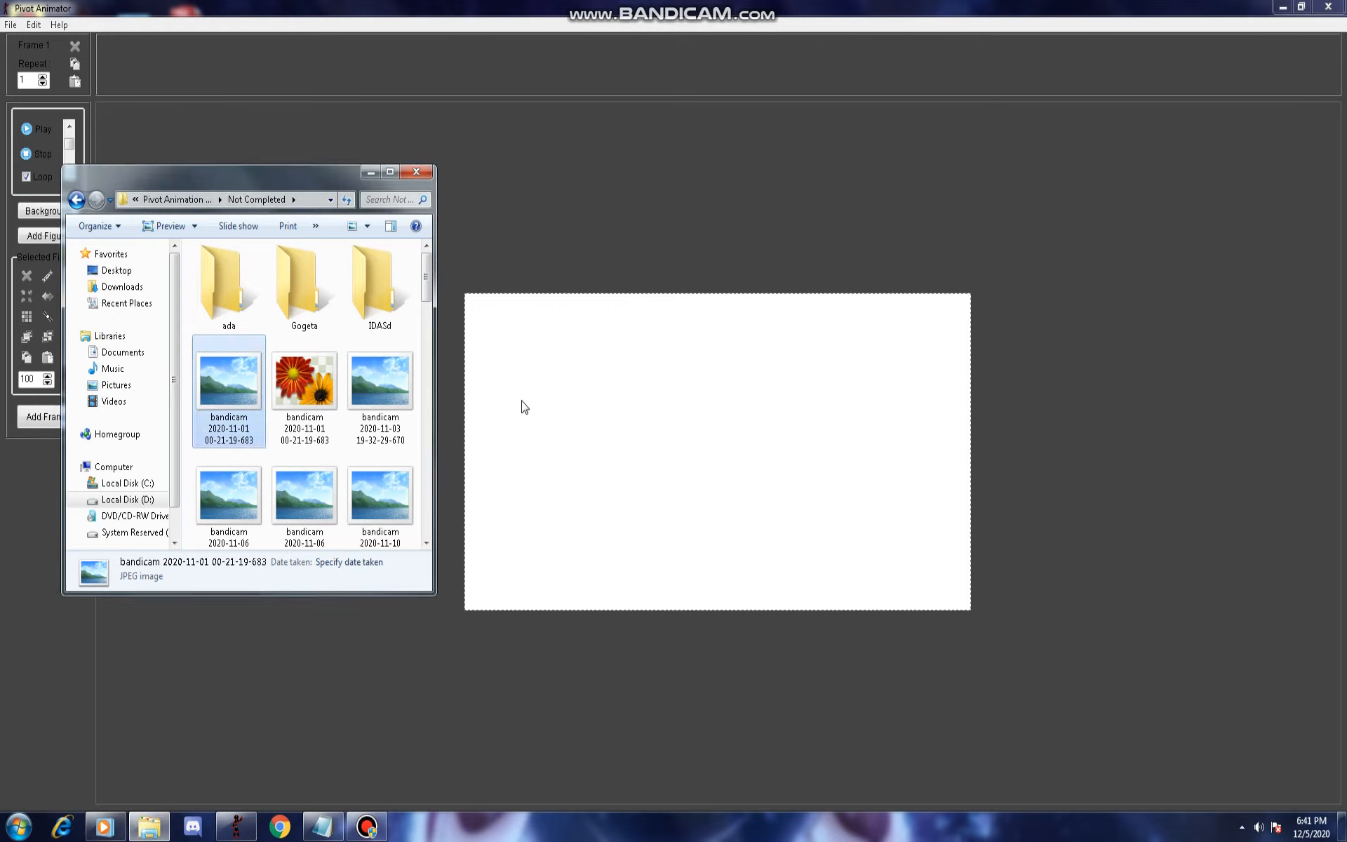
pyautogui.click(521, 401)
pyautogui.hotkey('ctrl', 'i')
pyautogui.click(249, 196)
pyautogui.press('BackSpace')
pyautogui.press('BackSpace')
pyautogui.doubleClick(159, 109)
pyautogui.press('BackSpace')
pyautogui.doubleClick(159, 108)
pyautogui.doubleClick(171, 113)
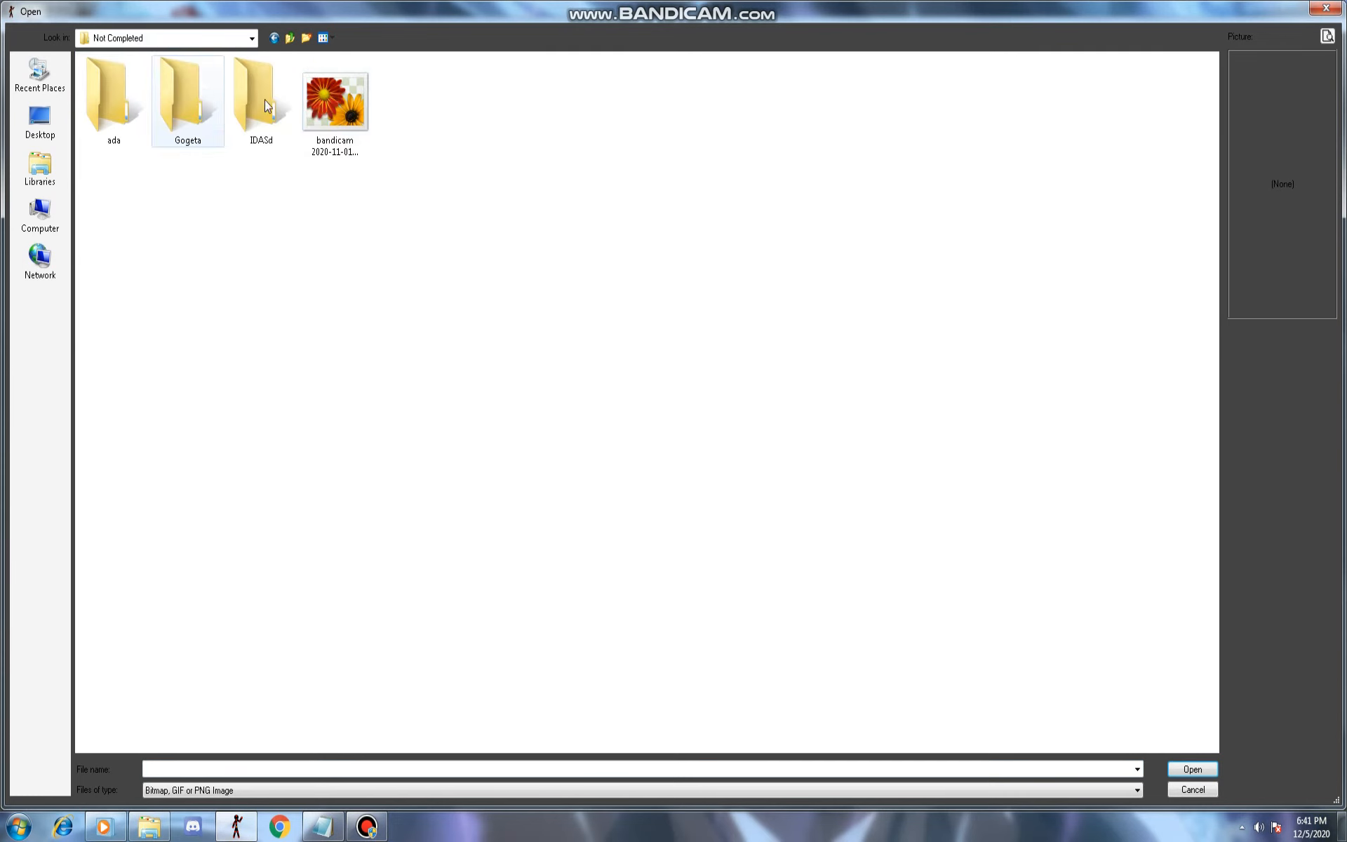
pyautogui.click(335, 104)
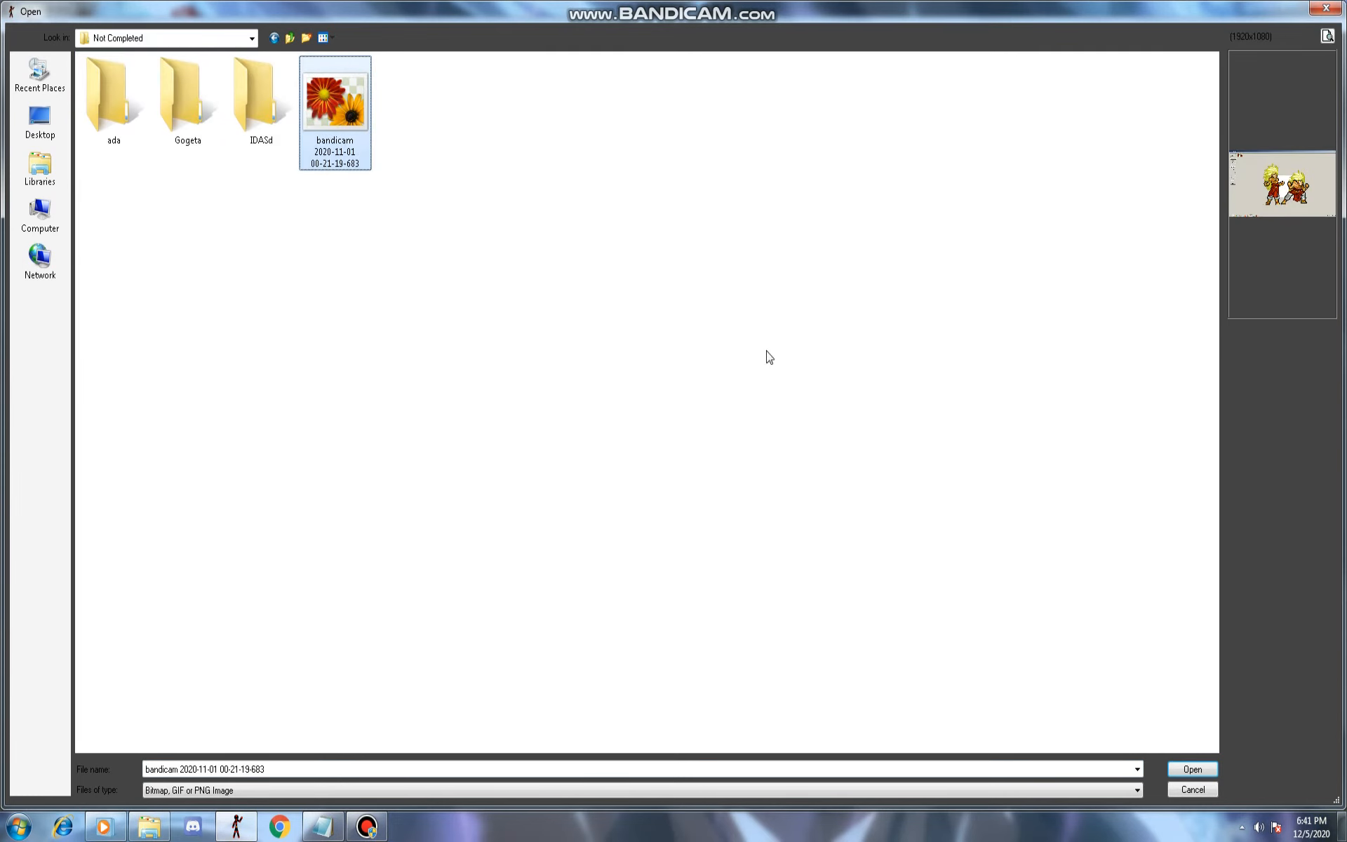
pyautogui.press('Return')
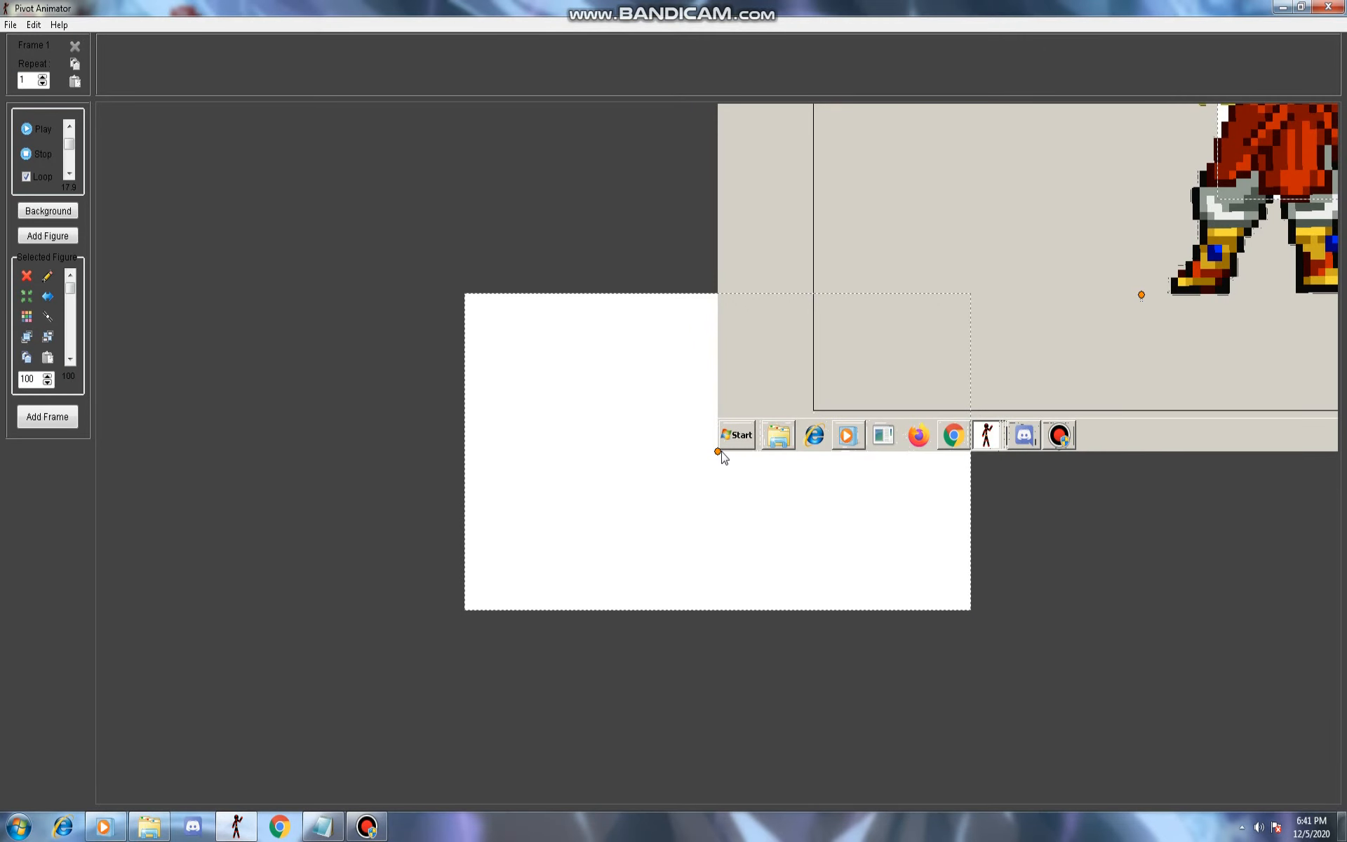
pyautogui.moveTo(718, 452); pyautogui.dragTo(681, 525)
# Reopen the image-loading dialog, preview the PNG in the Not Completed folder, and close the dialog without loading it.
pyautogui.hotkey('ctrl', 'i')
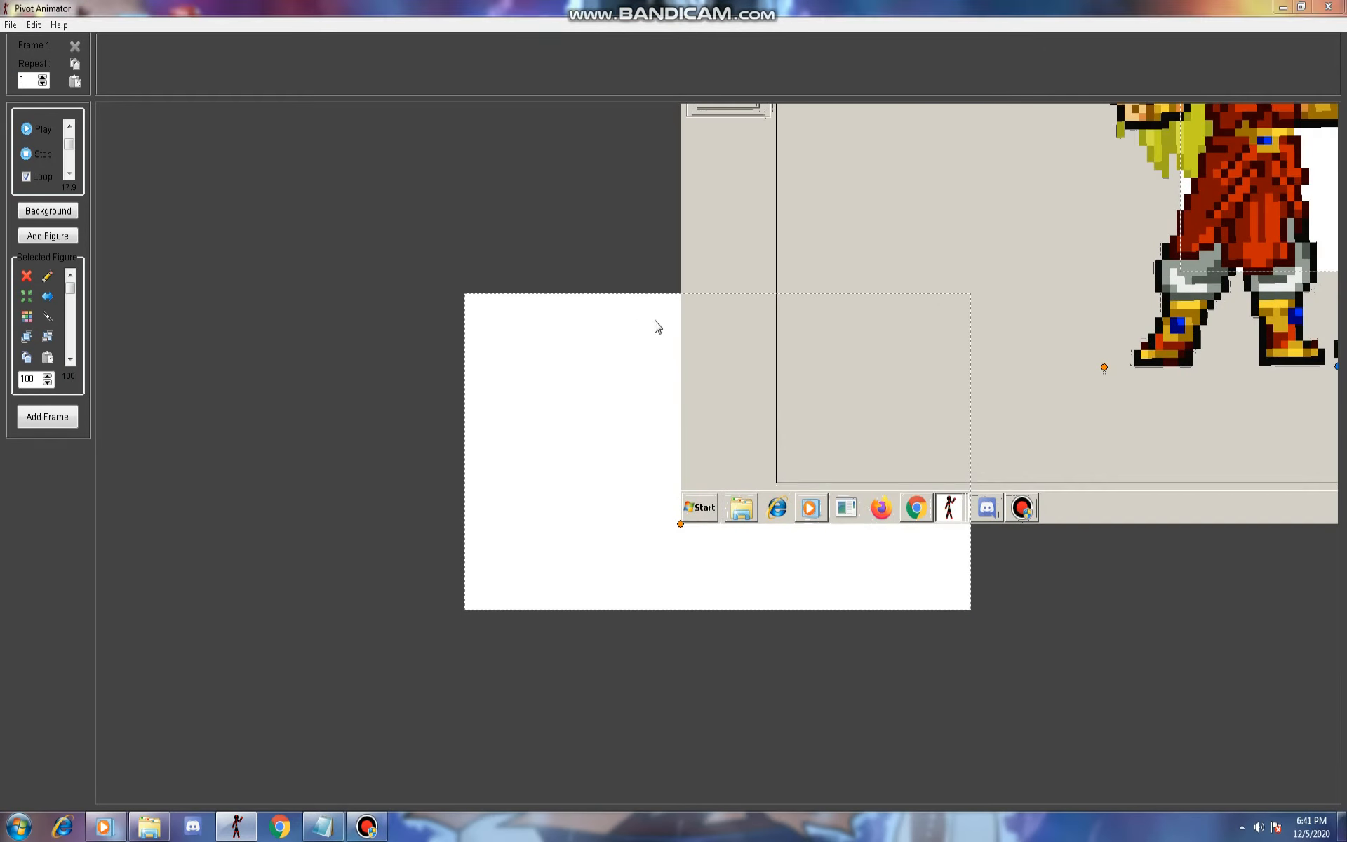
pyautogui.click(322, 160)
pyautogui.press('Left')
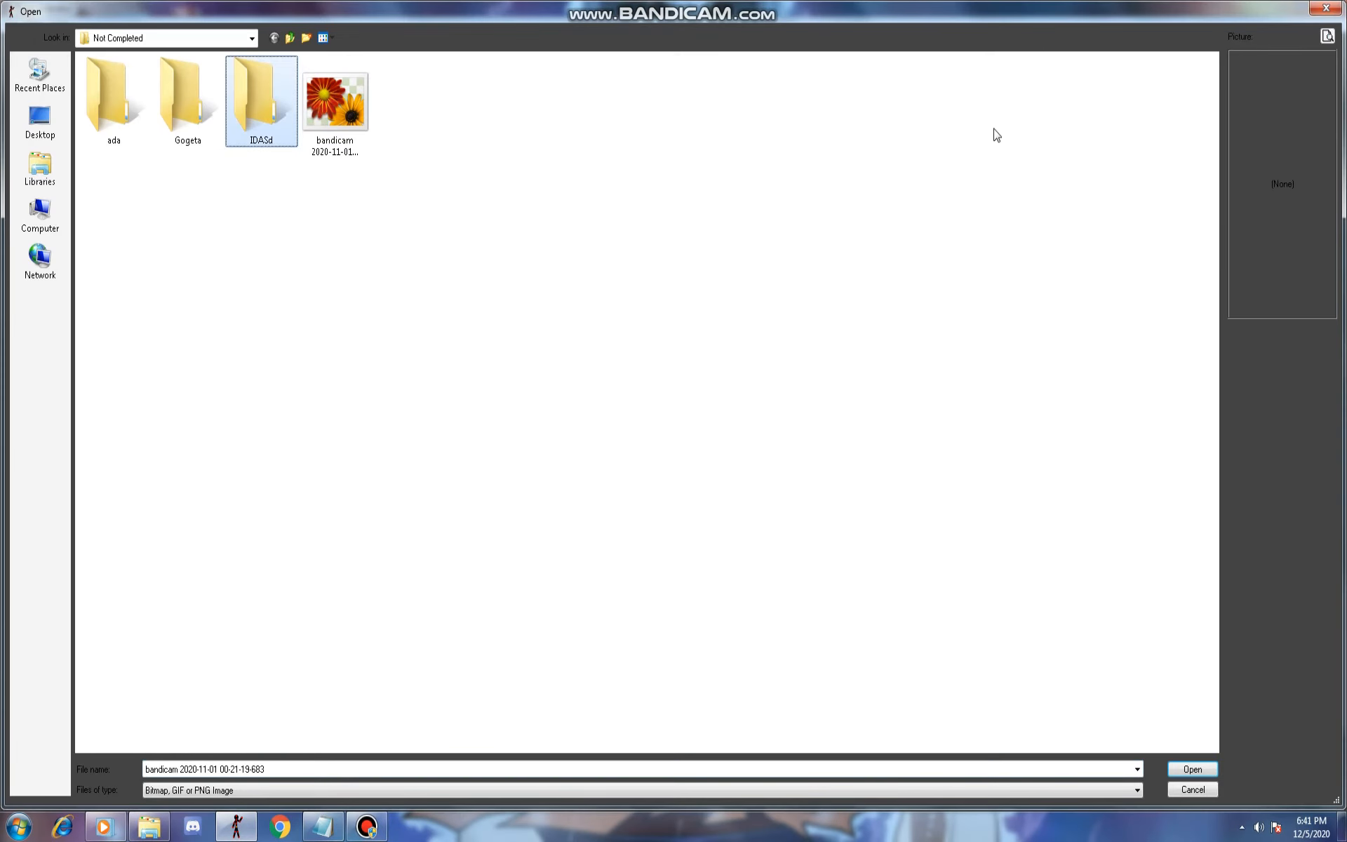
pyautogui.press('Right')
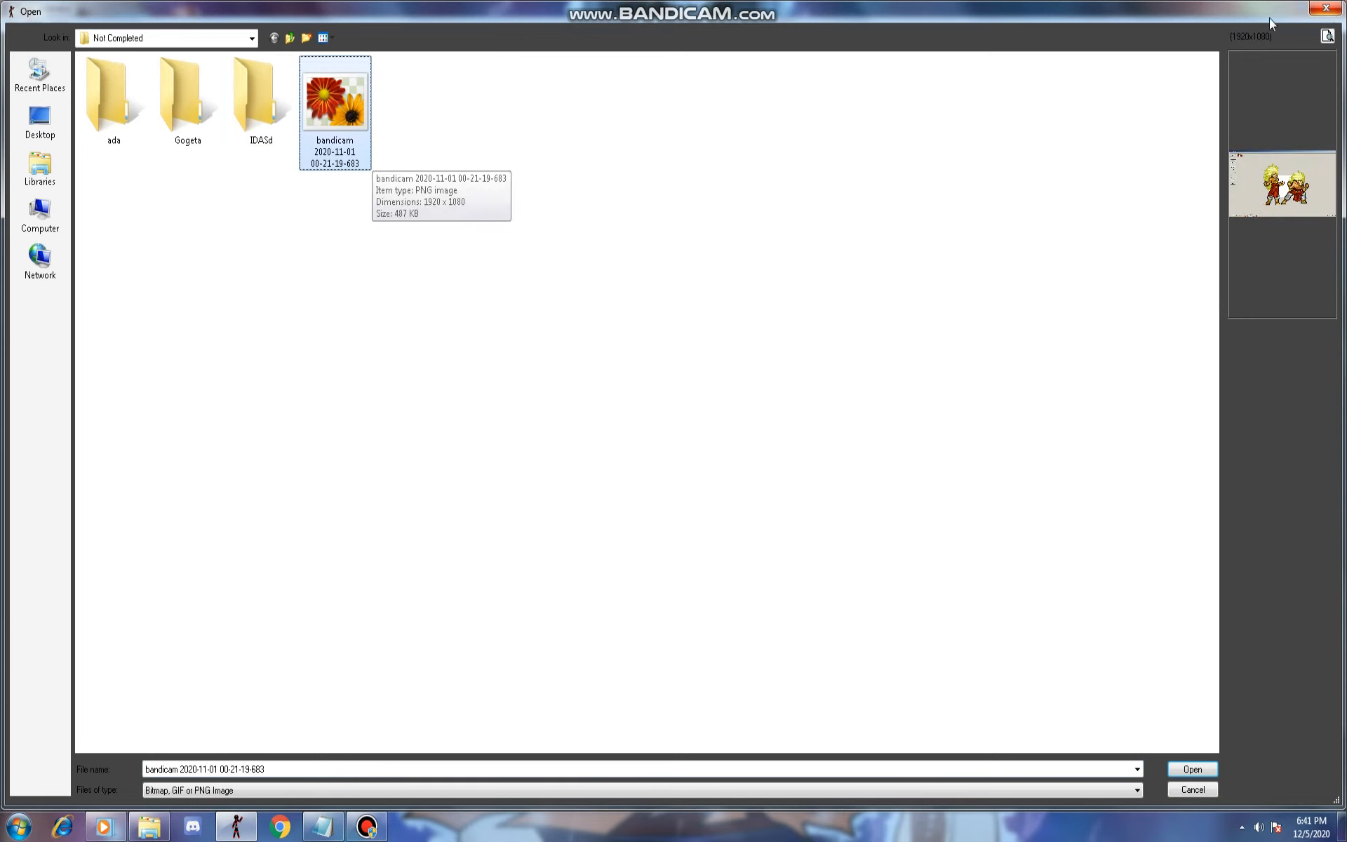
pyautogui.press('Left')
pyautogui.click(361, 112)
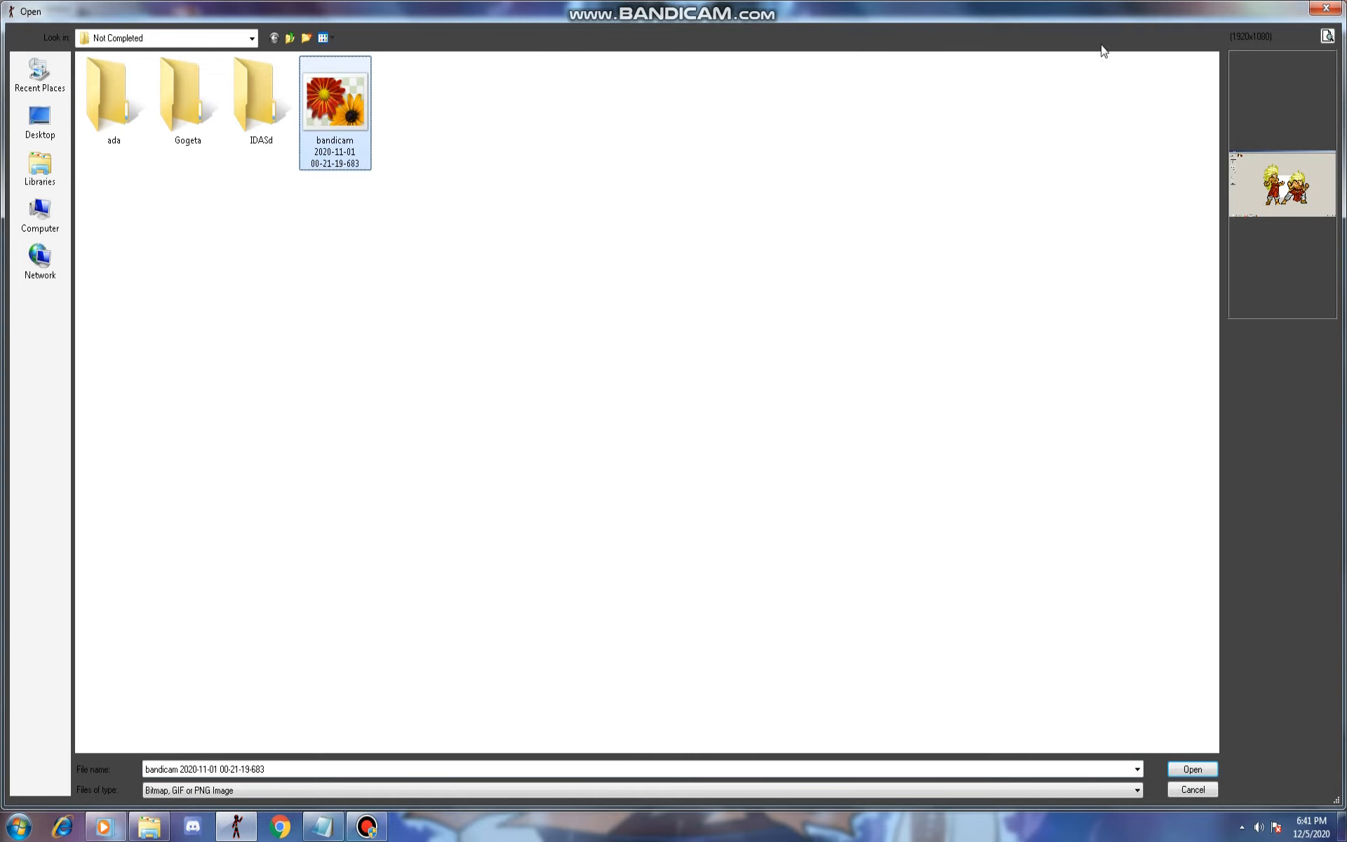
pyautogui.click(1326, 7)
# Move the loaded image down and left to bring both characters into view, and delete it together with its figure type.
pyautogui.moveTo(681, 524); pyautogui.dragTo(151, 761)
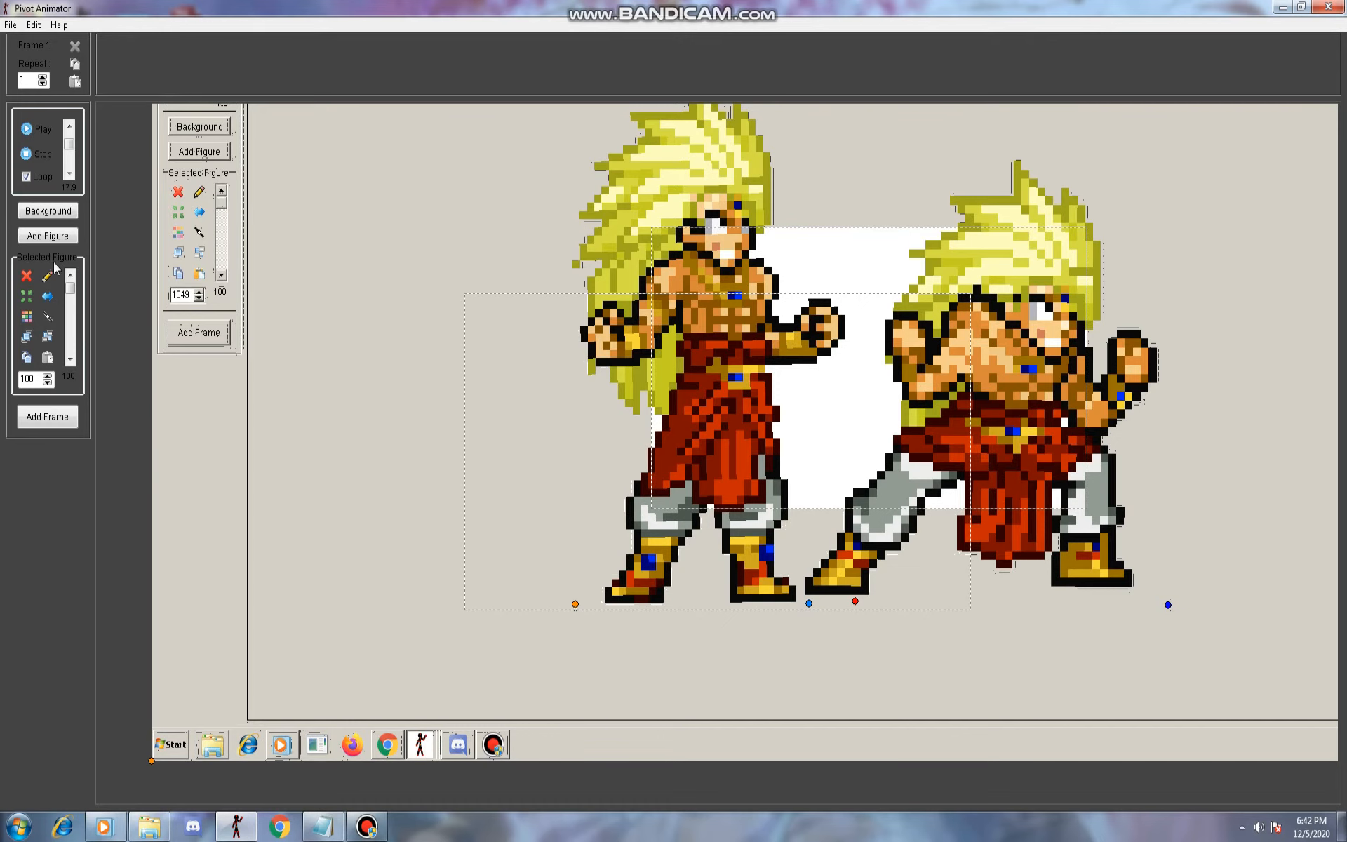
pyautogui.click(28, 275)
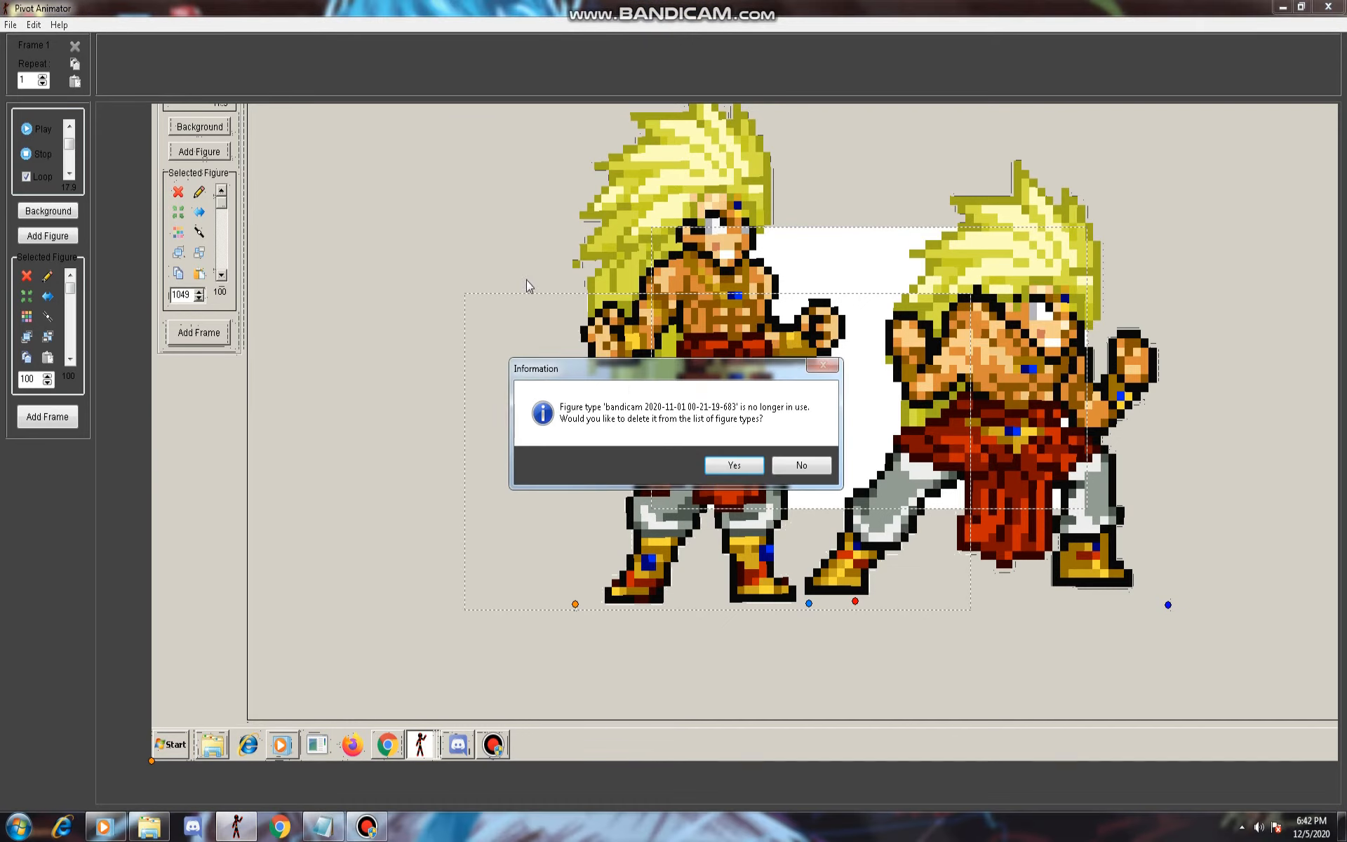
pyautogui.click(733, 467)
pyautogui.click(47, 211)
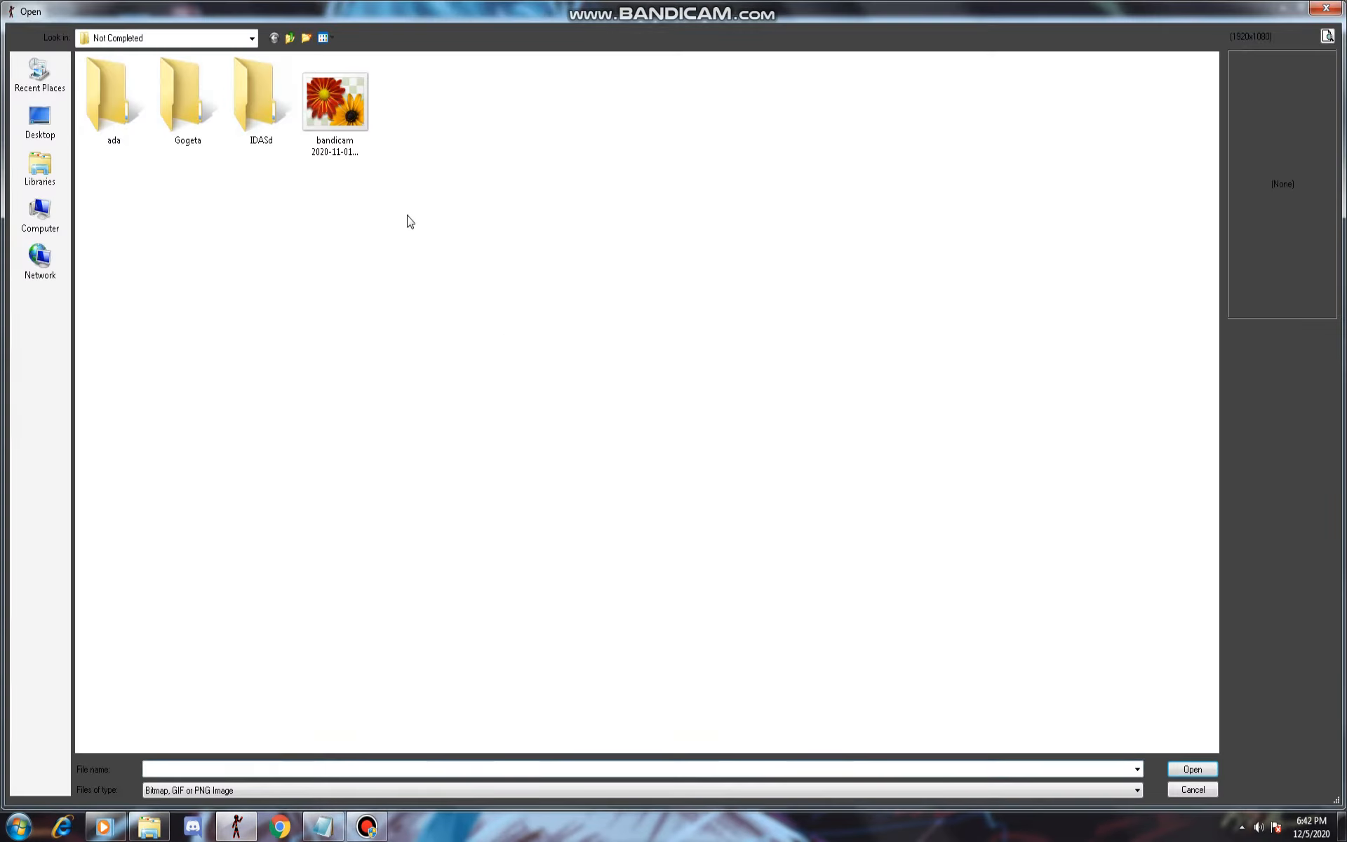
pyautogui.click(193, 80)
pyautogui.doubleClick(161, 105)
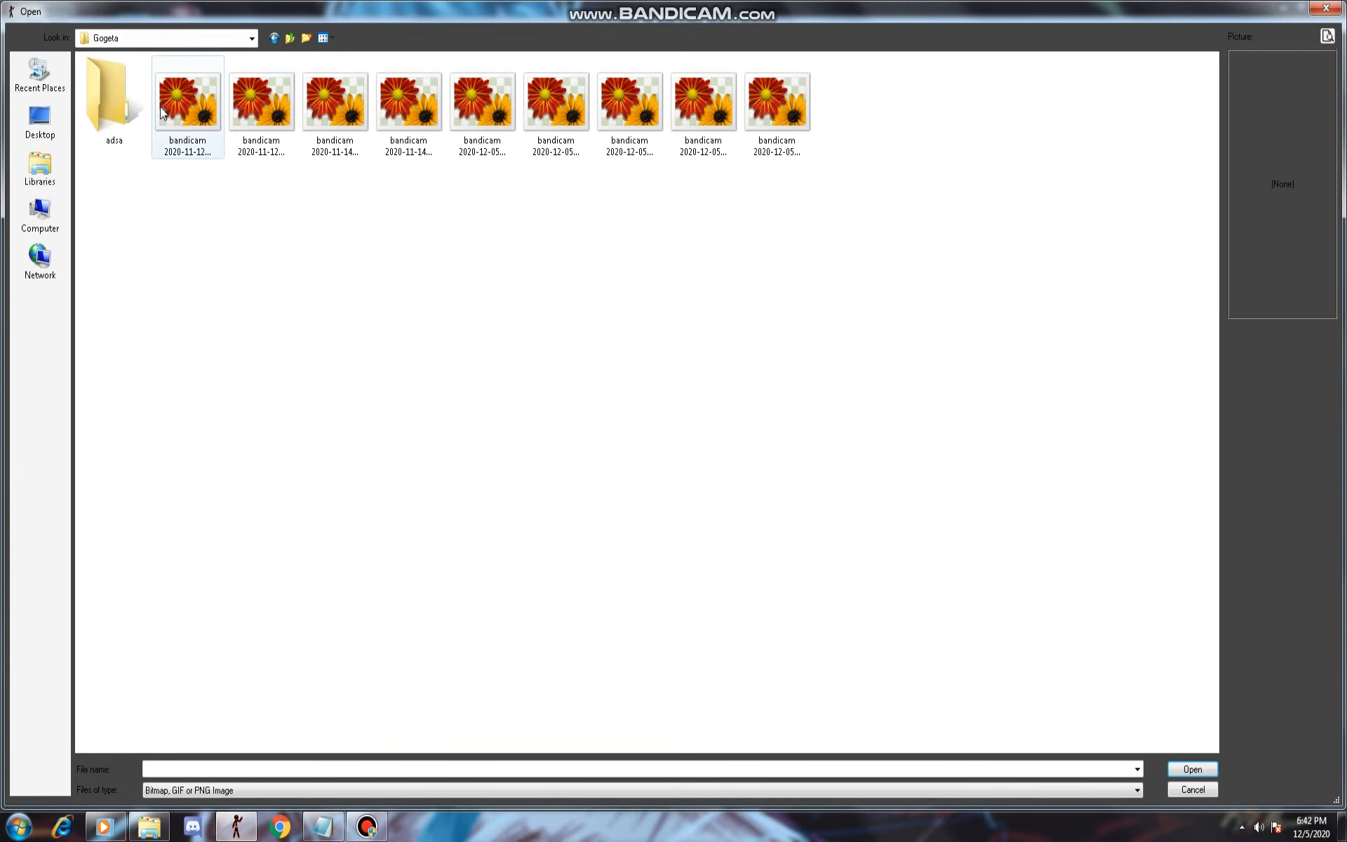
pyautogui.click(160, 107)
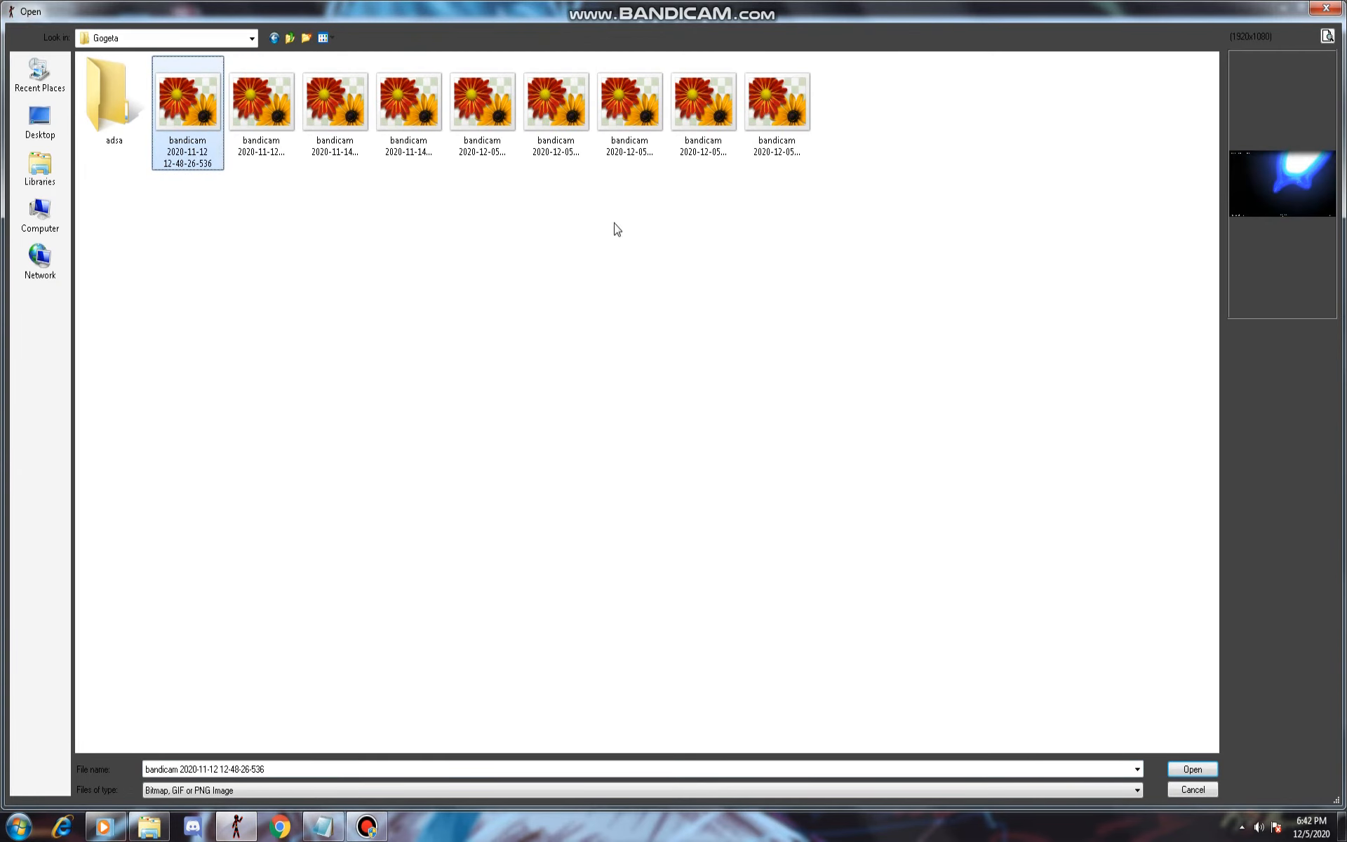
pyautogui.press('Return')
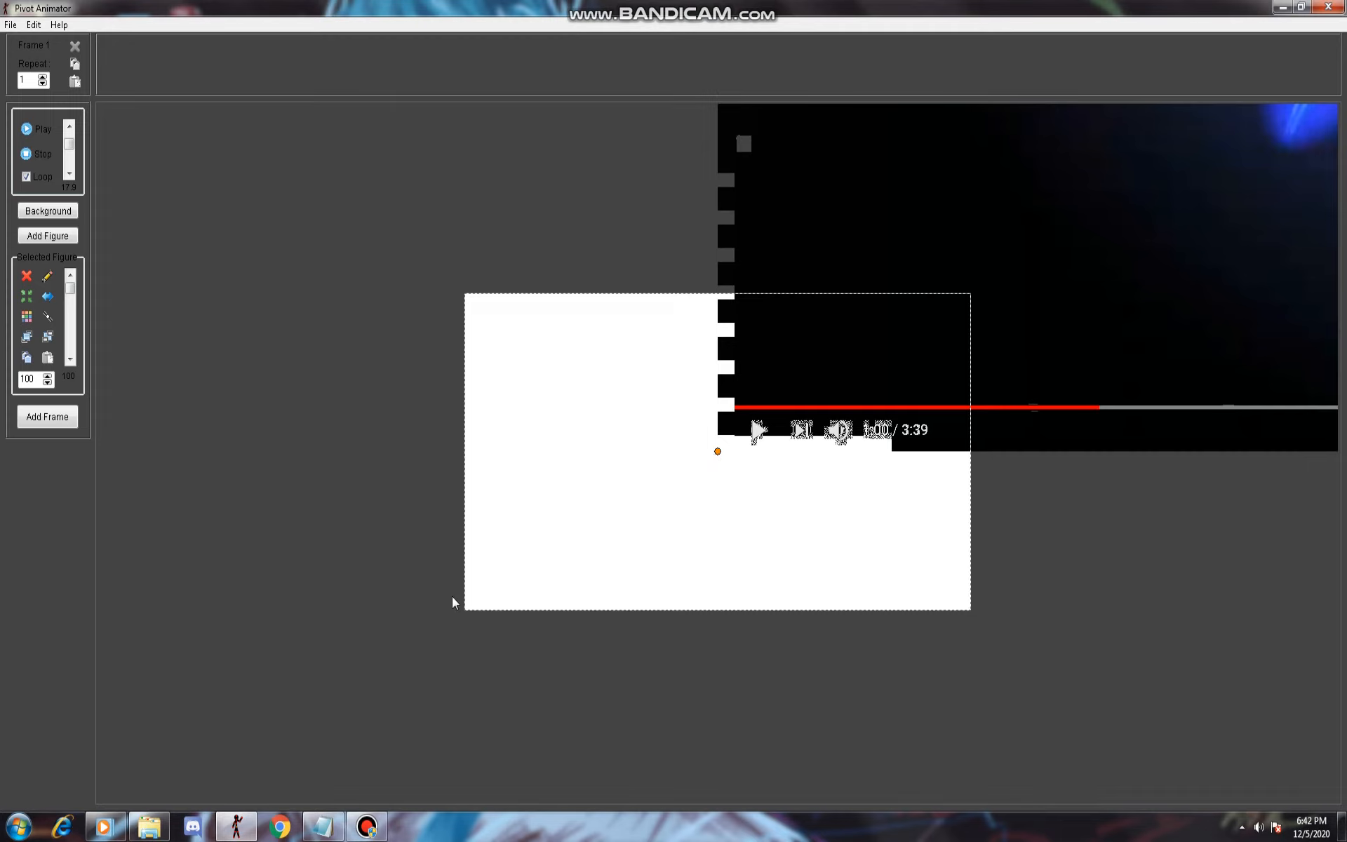
# Scale the loaded image to 50 and align its upper-right corner with the canvas frame's corner.
pyautogui.moveTo(717, 453); pyautogui.dragTo(289, 679)
pyautogui.moveTo(39, 379); pyautogui.dragTo(3, 390)
pyautogui.write('5')
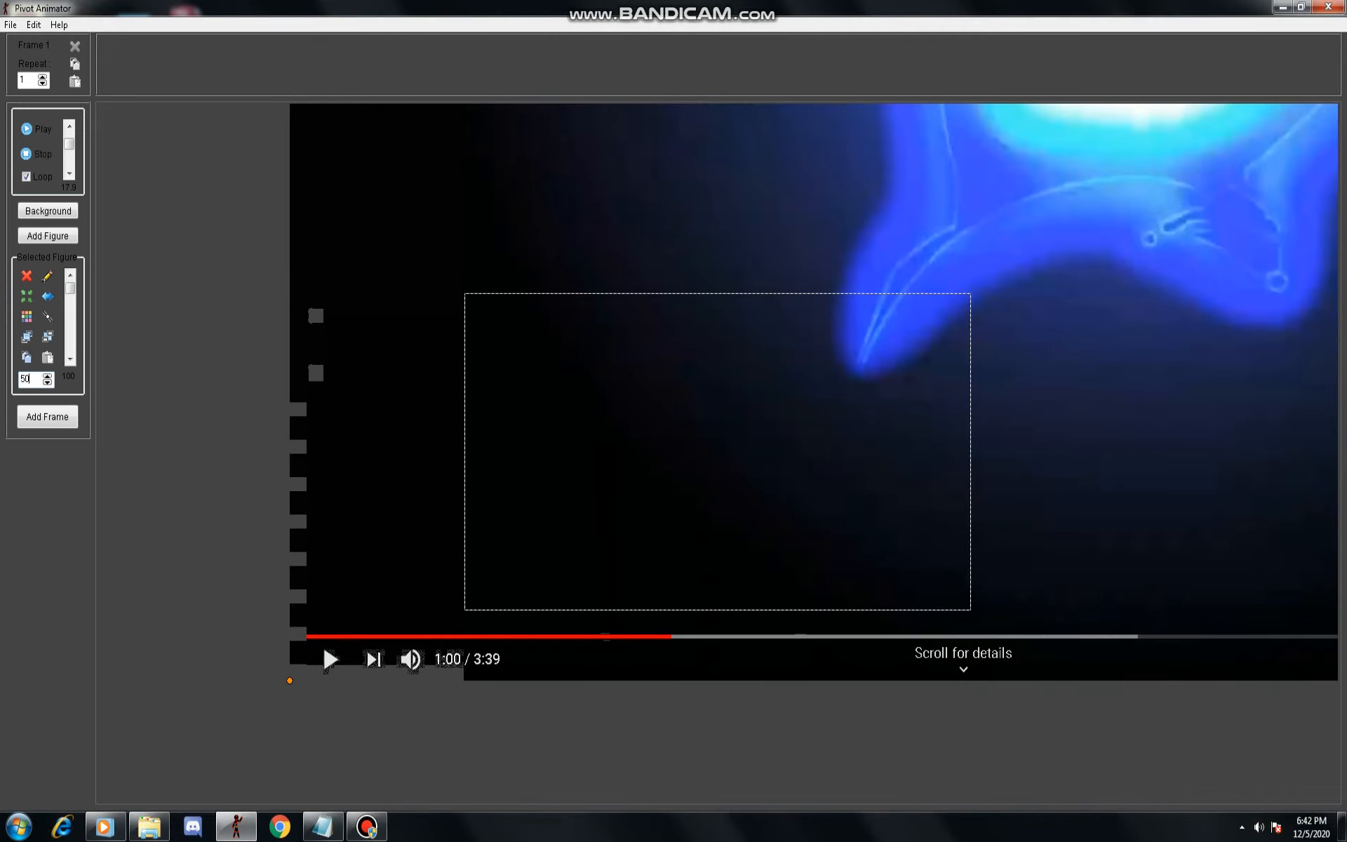
pyautogui.write('0')
pyautogui.press('Return')
pyautogui.moveTo(290, 681); pyautogui.dragTo(299, 714)
pyautogui.press('Left')
pyautogui.press('Left')
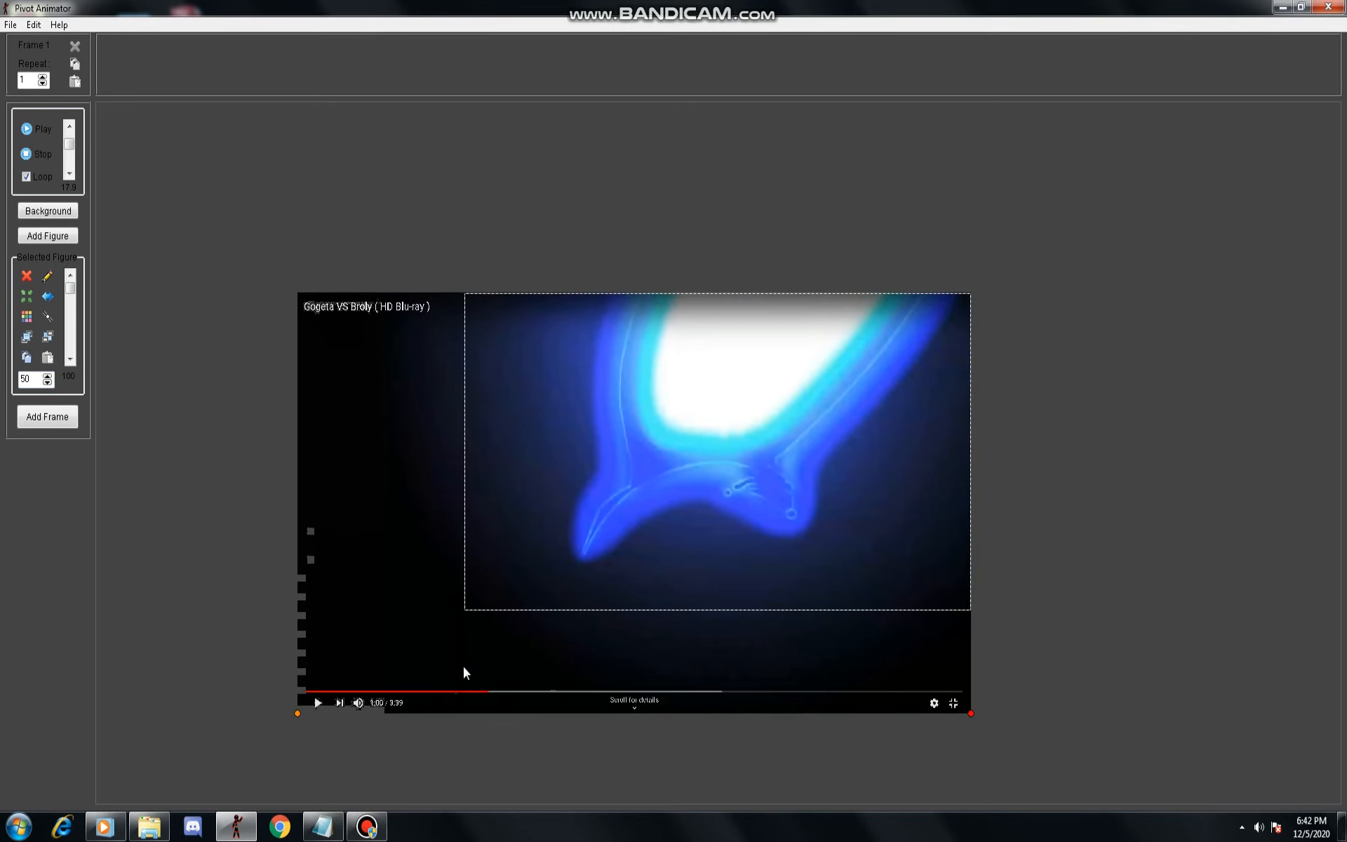
pyautogui.click(410, 508)
pyautogui.click(527, 460)
pyautogui.click(526, 460)
pyautogui.click(526, 460)
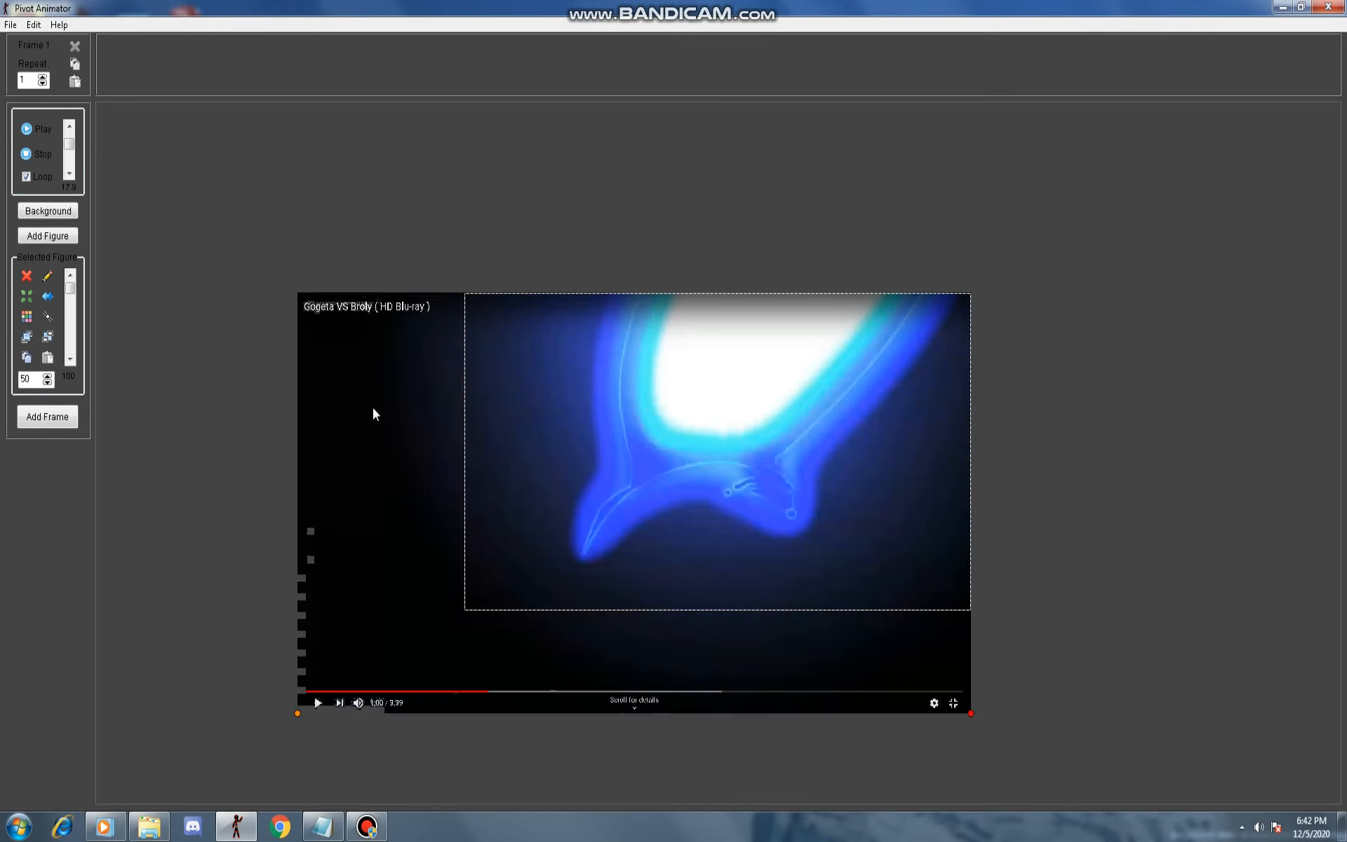
pyautogui.click(542, 410)
pyautogui.click(531, 479)
pyautogui.moveTo(299, 714); pyautogui.dragTo(304, 676)
pyautogui.hotkey('ctrl', 'z')
pyautogui.hotkey('ctrl', 'a')
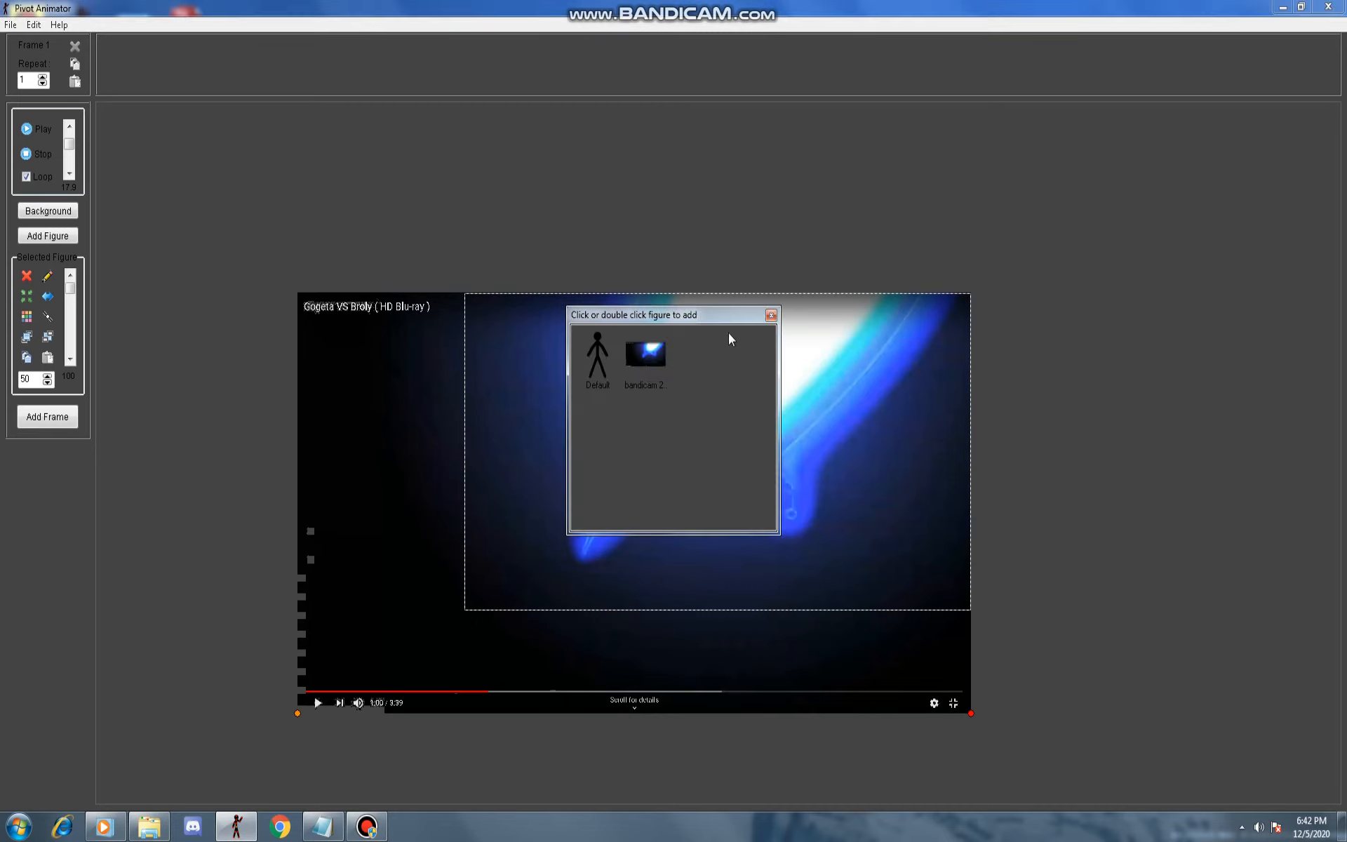
pyautogui.click(771, 316)
# Open the image figure in the Stick Figure Builder and toggle the builder's transparency off and back on.
pyautogui.hotkey('ctrl', 'e')
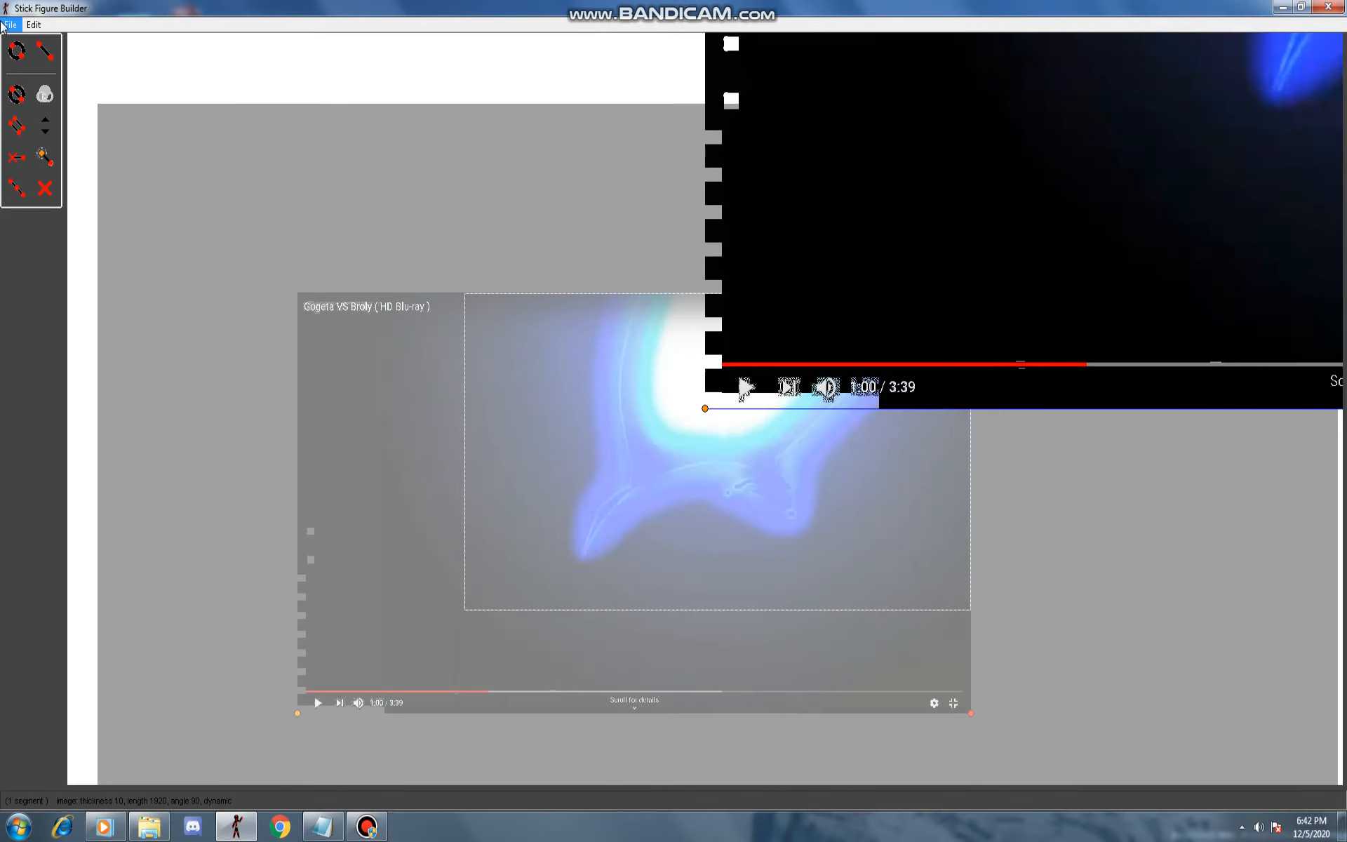
pyautogui.click(33, 24)
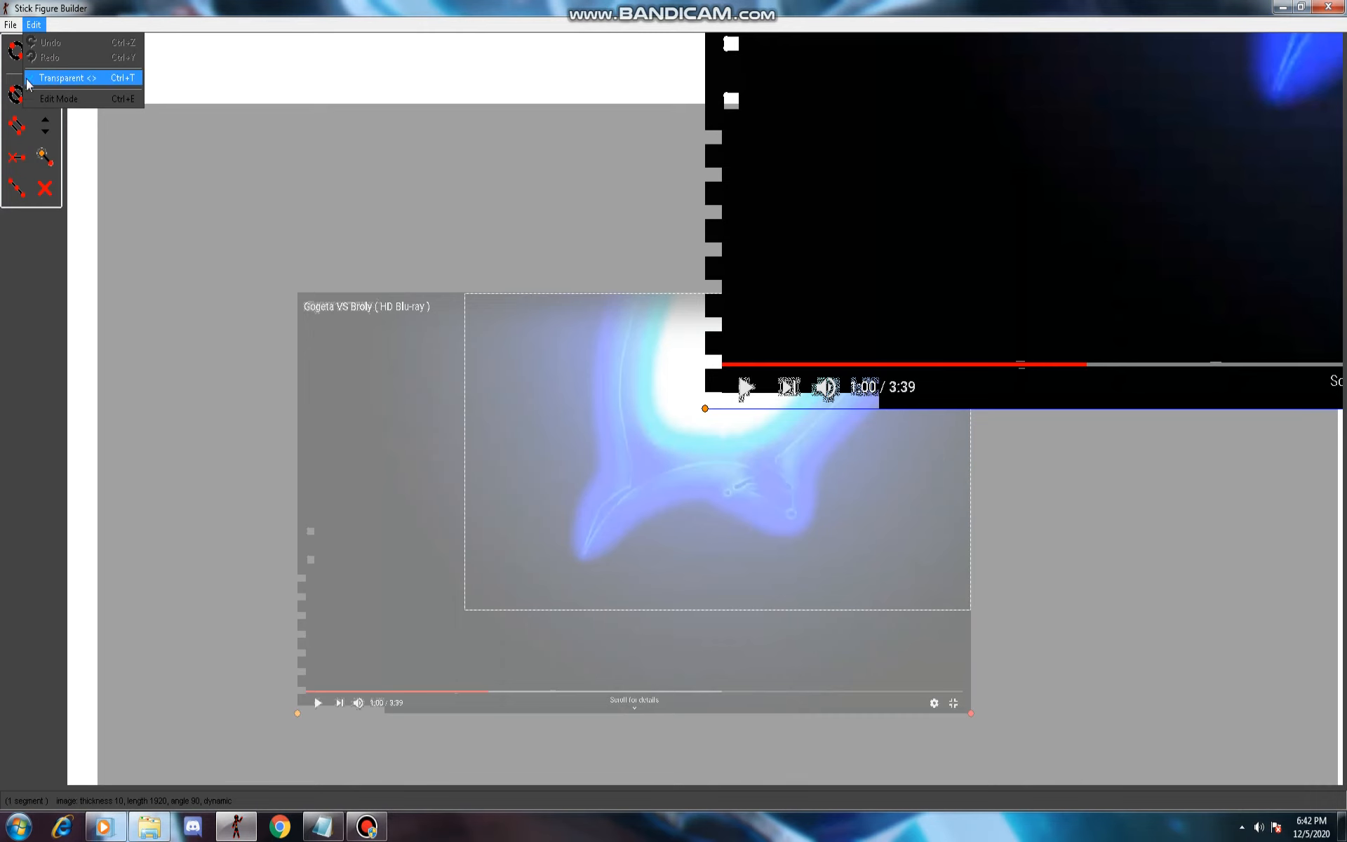
pyautogui.click(47, 82)
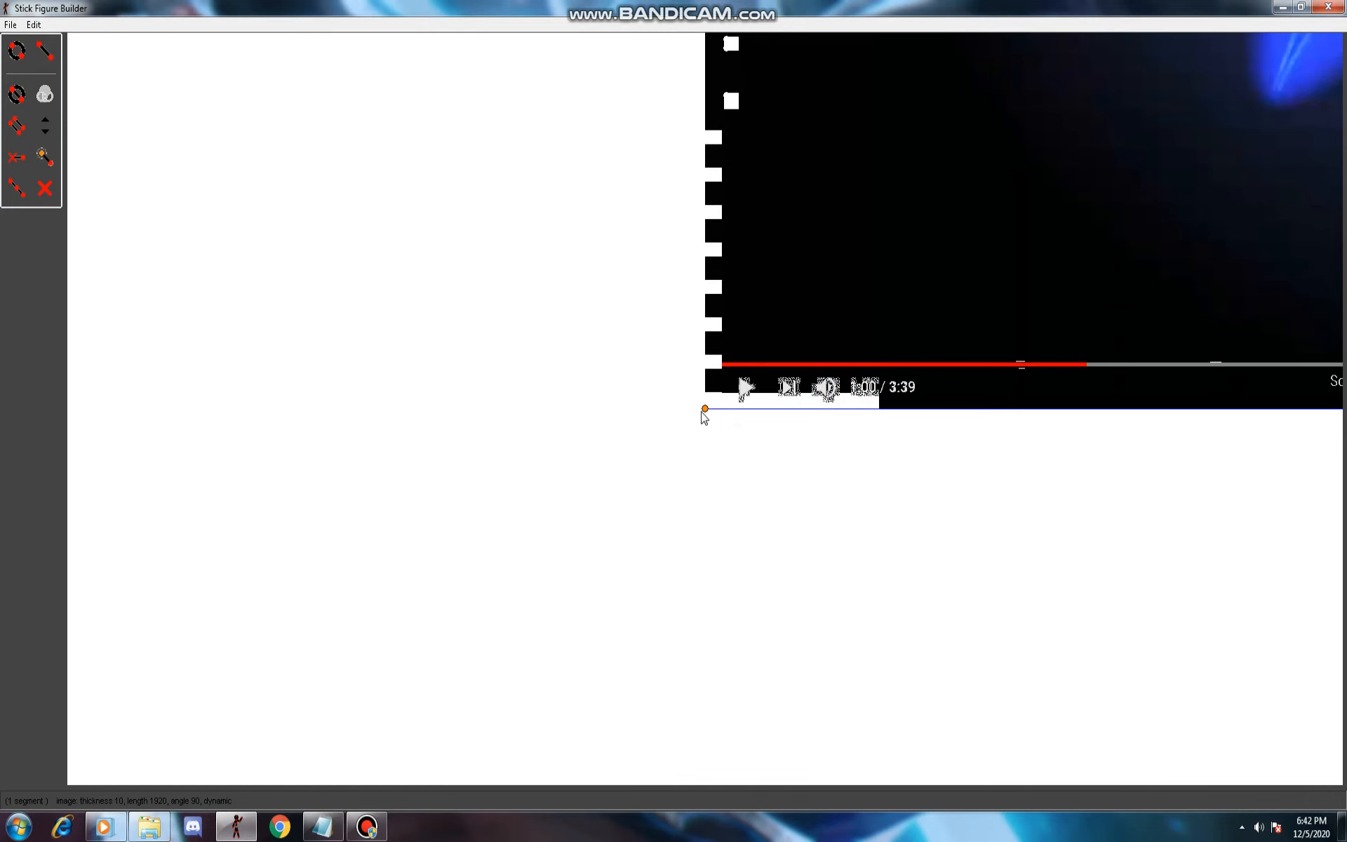
pyautogui.click(29, 33)
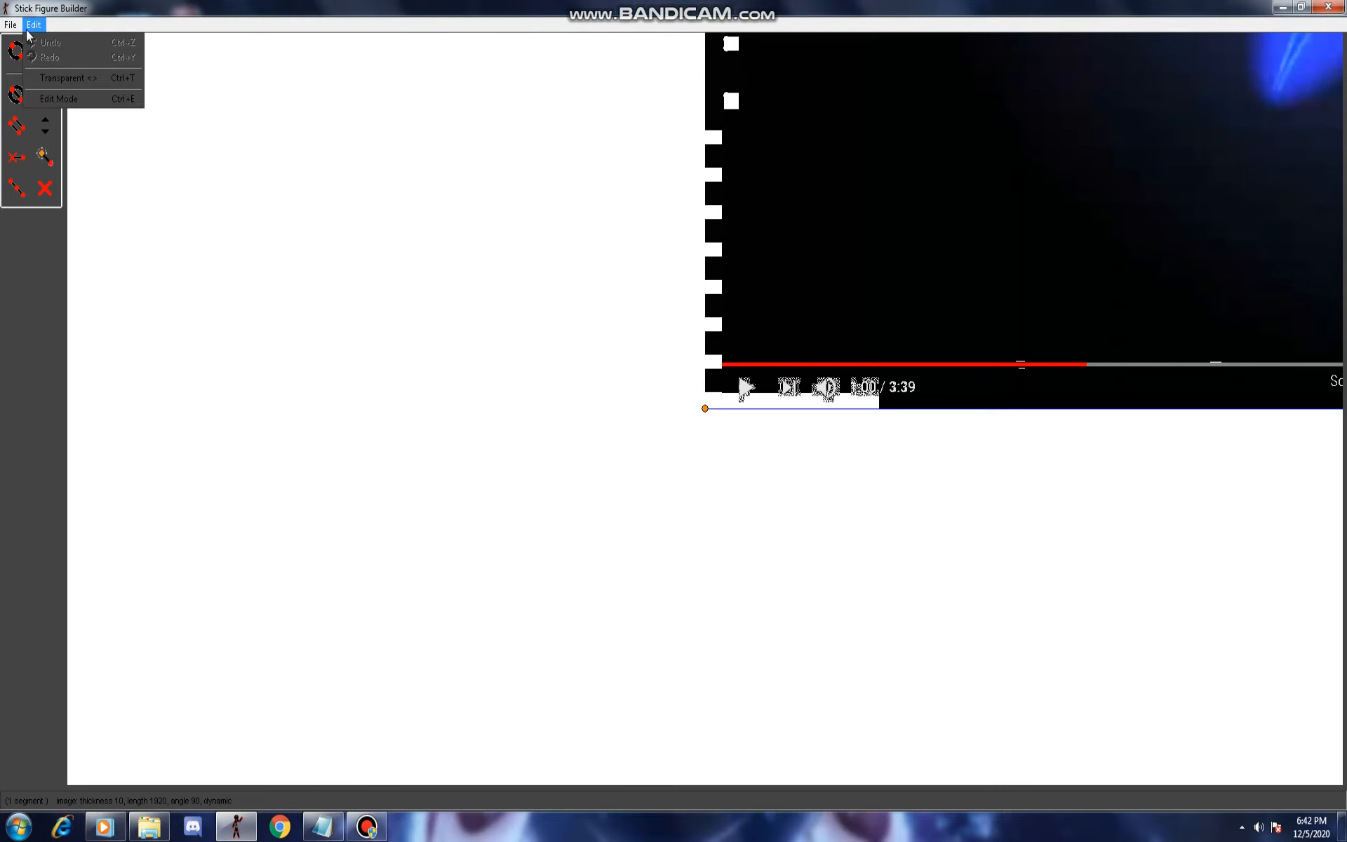
pyautogui.click(59, 78)
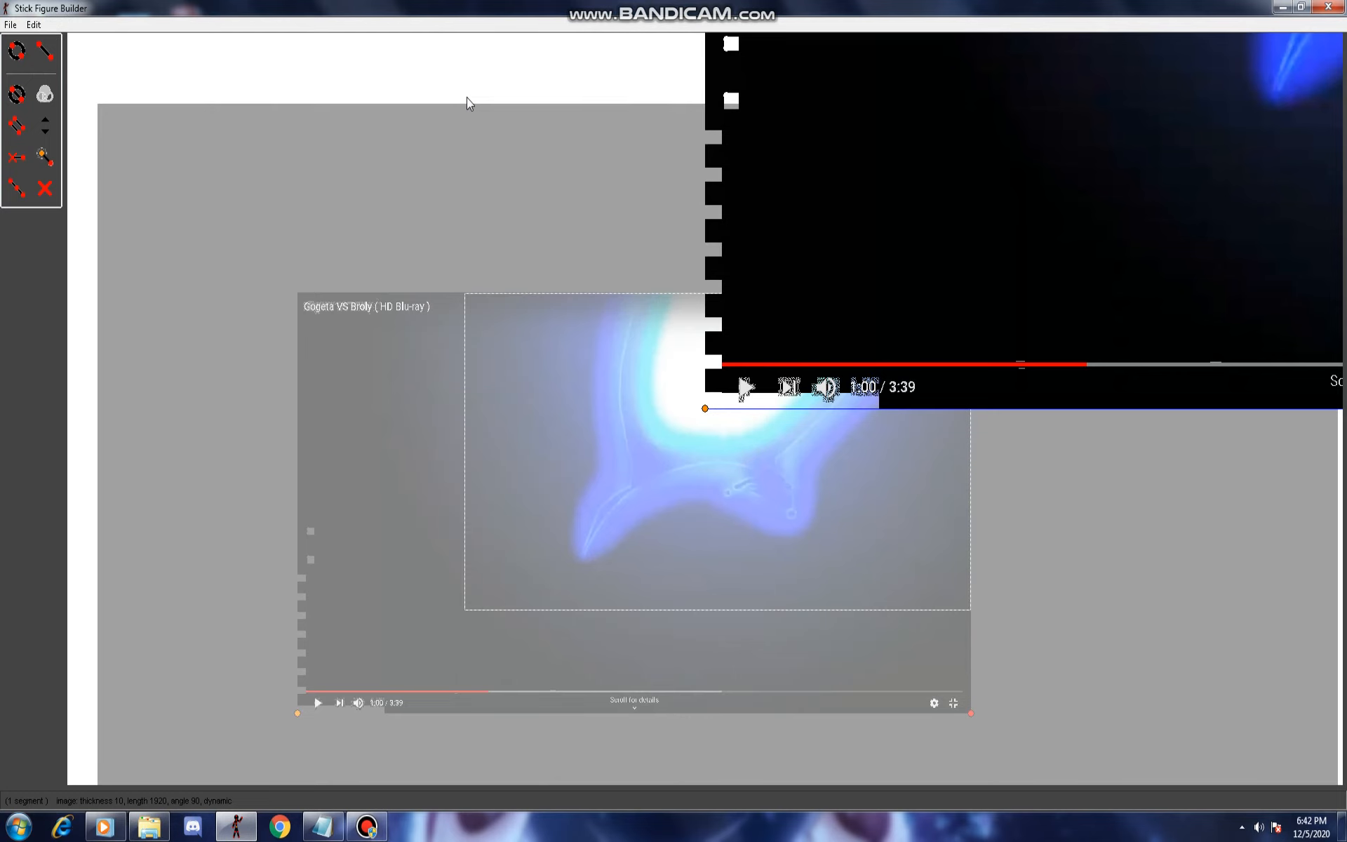
# Adjust the builder's transparency until the reference image behind it shows at full strength.
pyautogui.press('<')
pyautogui.press('<')
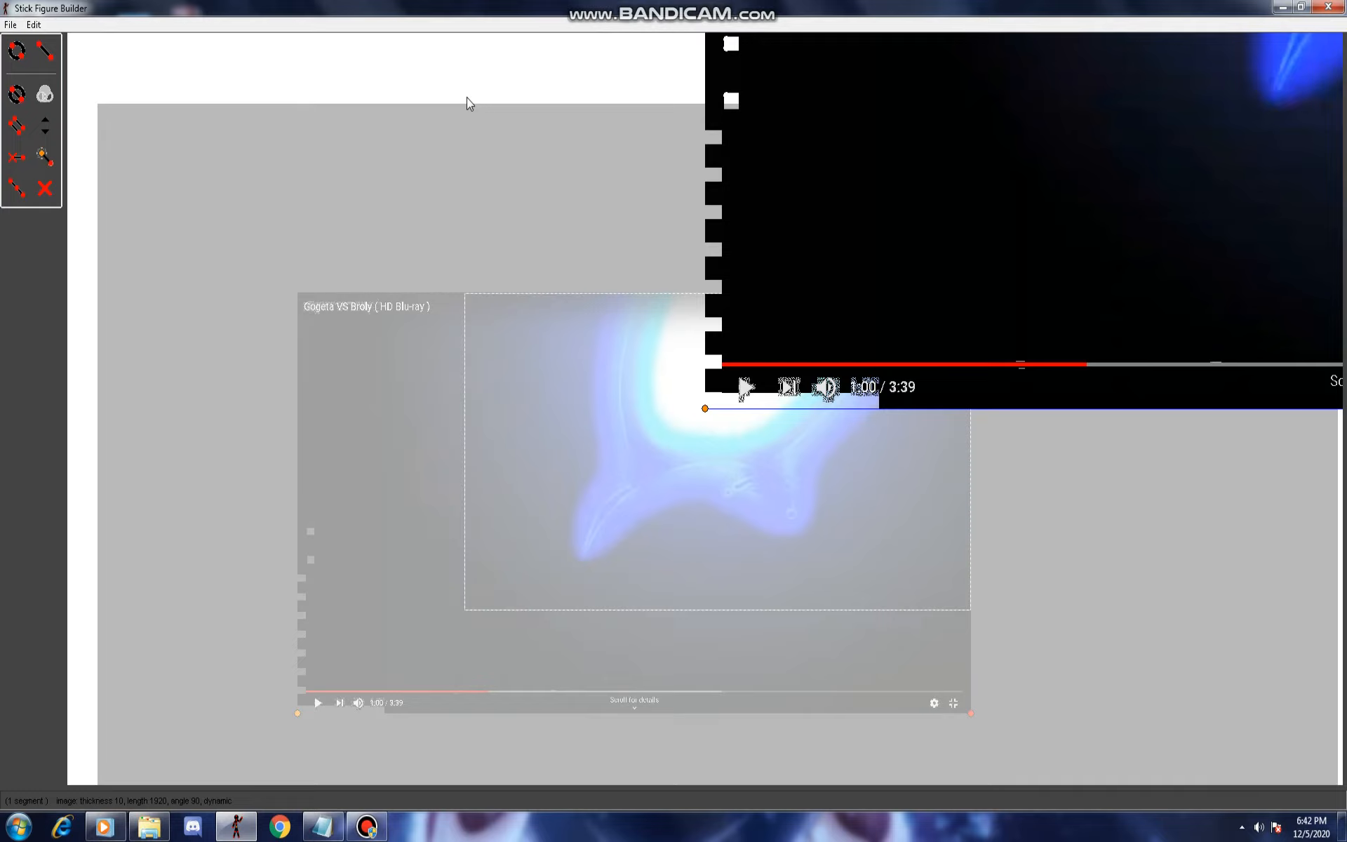
pyautogui.press('>')
pyautogui.press('>')
pyautogui.press('>')
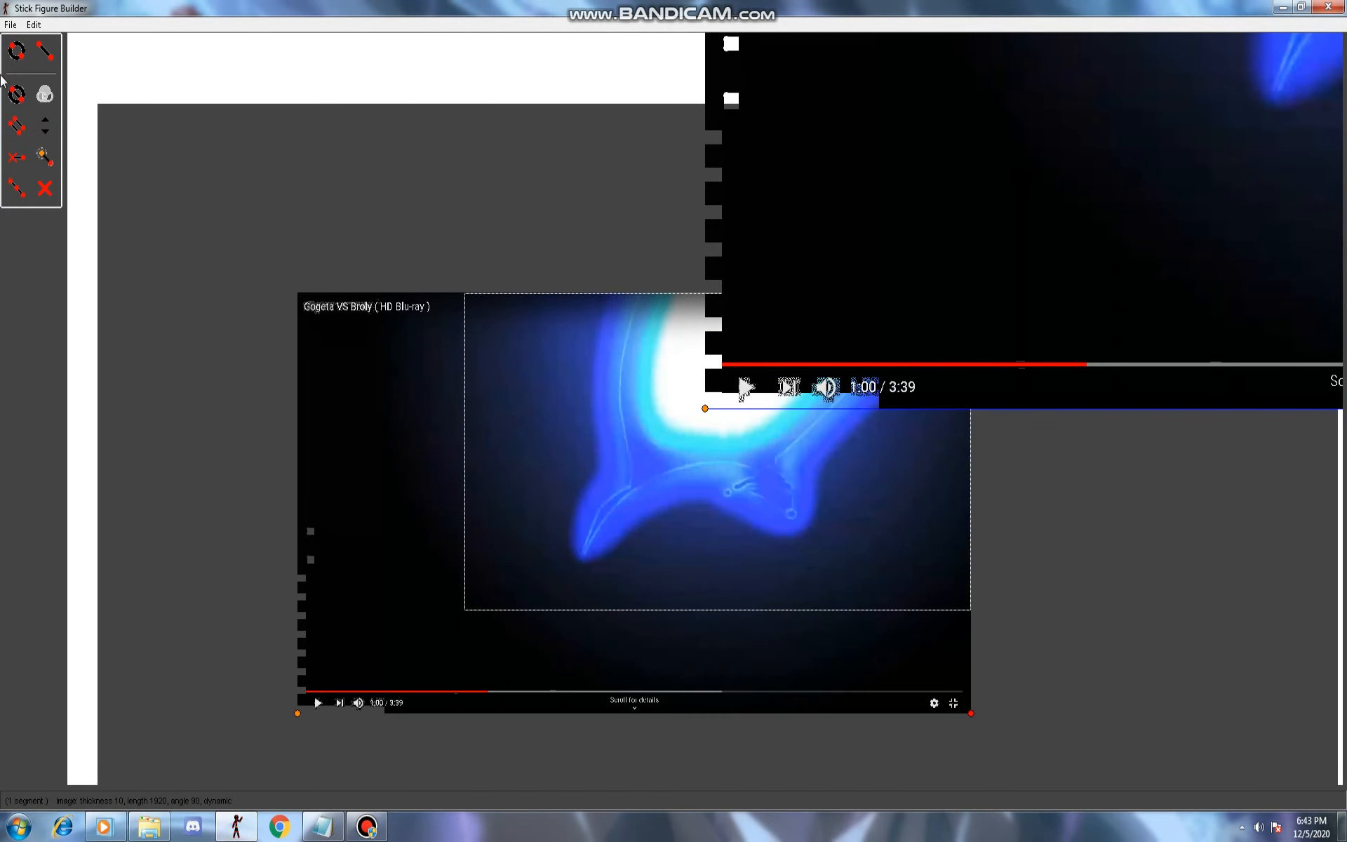
# Start a new figure and trace the left edge of the white glow with three connected line segments.
pyautogui.click(11, 25)
pyautogui.click(28, 39)
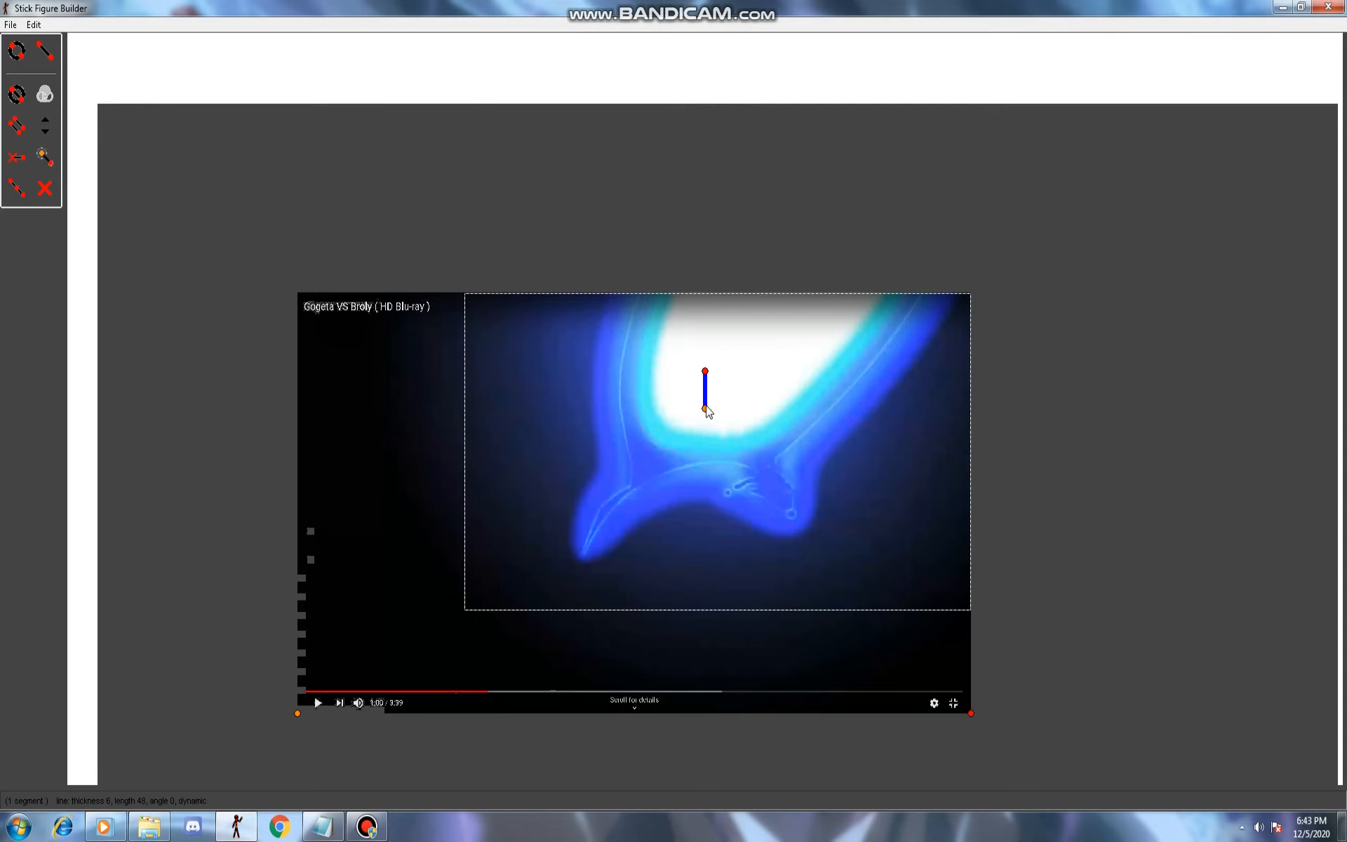
pyautogui.moveTo(705, 408); pyautogui.dragTo(635, 384)
pyautogui.press('l')
pyautogui.click(643, 327)
pyautogui.press('l')
pyautogui.click(636, 383)
pyautogui.moveTo(658, 295); pyautogui.dragTo(667, 294)
pyautogui.moveTo(643, 385); pyautogui.dragTo(643, 364)
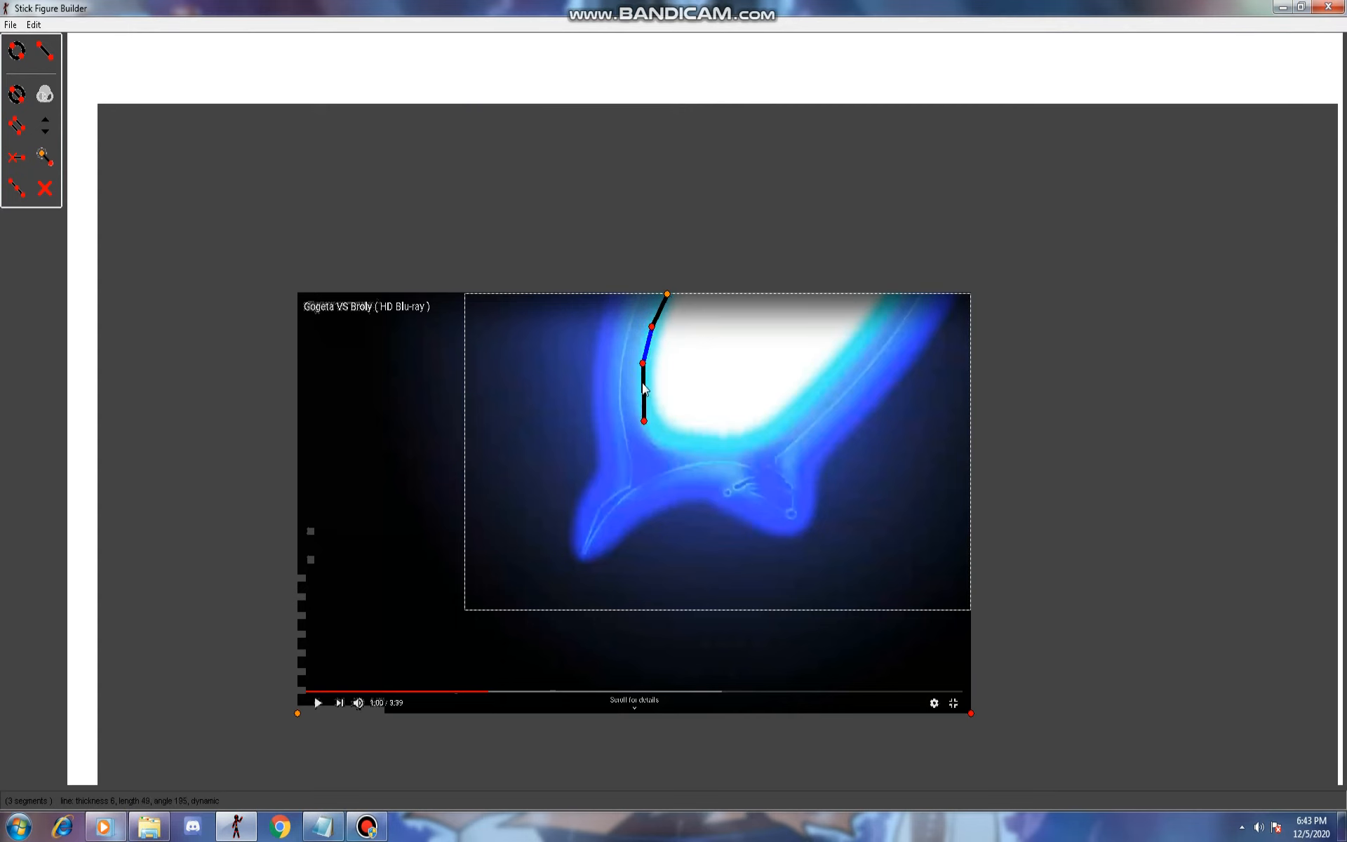
pyautogui.moveTo(643, 423); pyautogui.dragTo(642, 407)
# Attach three more line segments following the glow's lower-left curve to its bottom edge.
pyautogui.press('l')
pyautogui.click(642, 406)
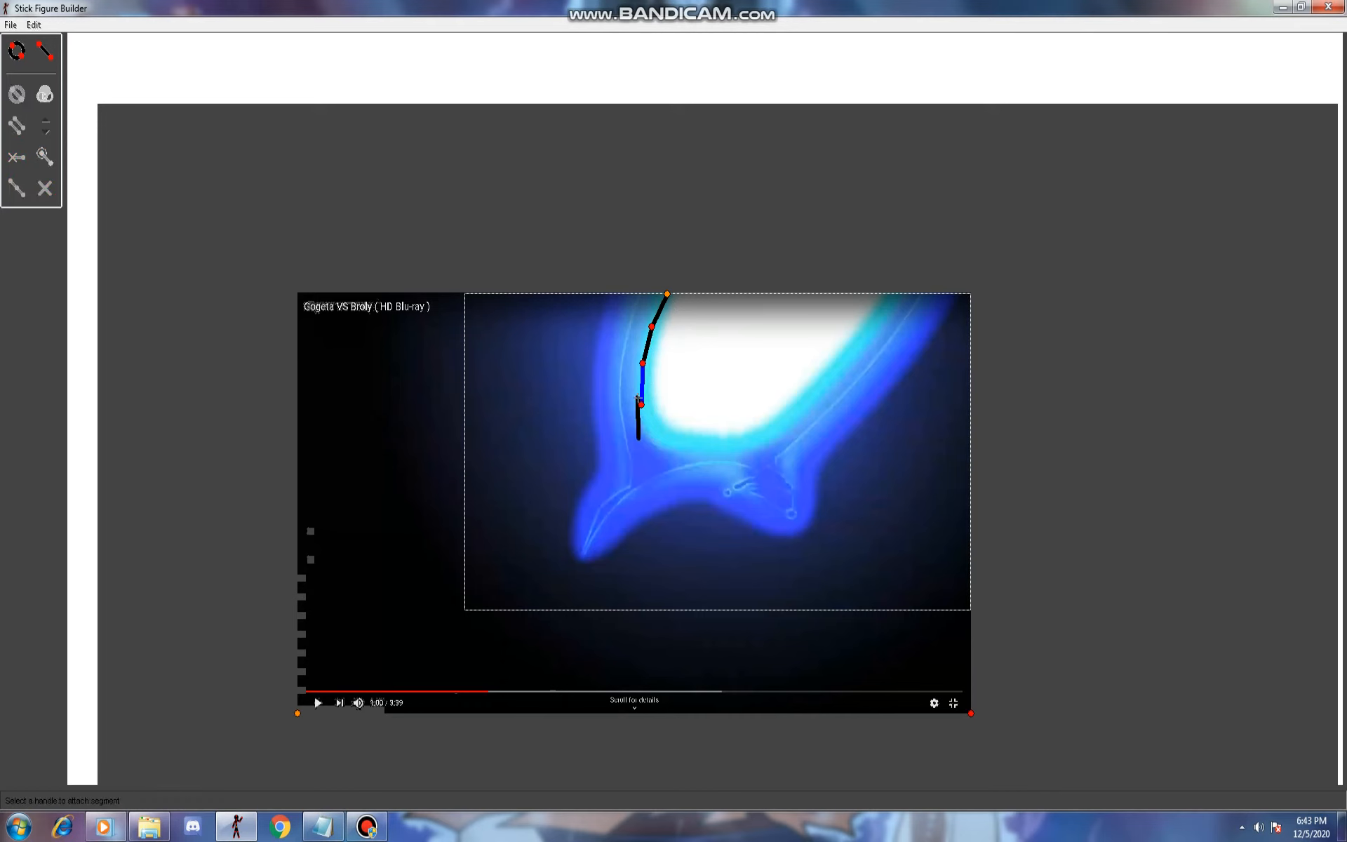
pyautogui.moveTo(643, 447); pyautogui.dragTo(687, 445)
pyautogui.press('l')
pyautogui.click(652, 431)
pyautogui.press('l')
pyautogui.click(686, 443)
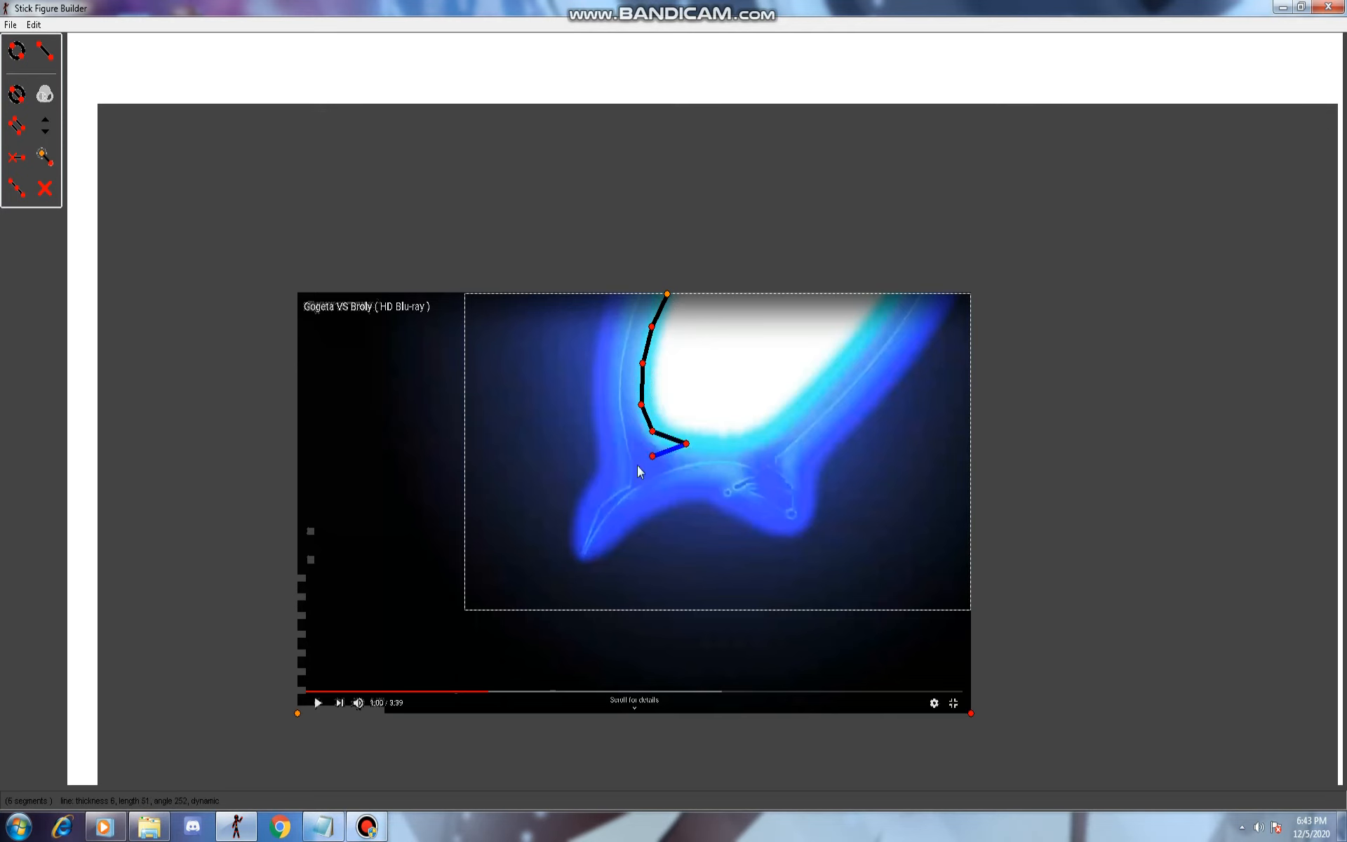
pyautogui.moveTo(653, 456); pyautogui.dragTo(723, 445)
# Attach four line segments up the glow's right edge, ending just above the canvas frame.
pyautogui.press('l')
pyautogui.click(722, 444)
pyautogui.moveTo(687, 445); pyautogui.dragTo(814, 421)
pyautogui.press('l')
pyautogui.click(757, 433)
pyautogui.moveTo(722, 424); pyautogui.dragTo(838, 367)
pyautogui.click(786, 414)
pyautogui.click(758, 393)
pyautogui.press('l')
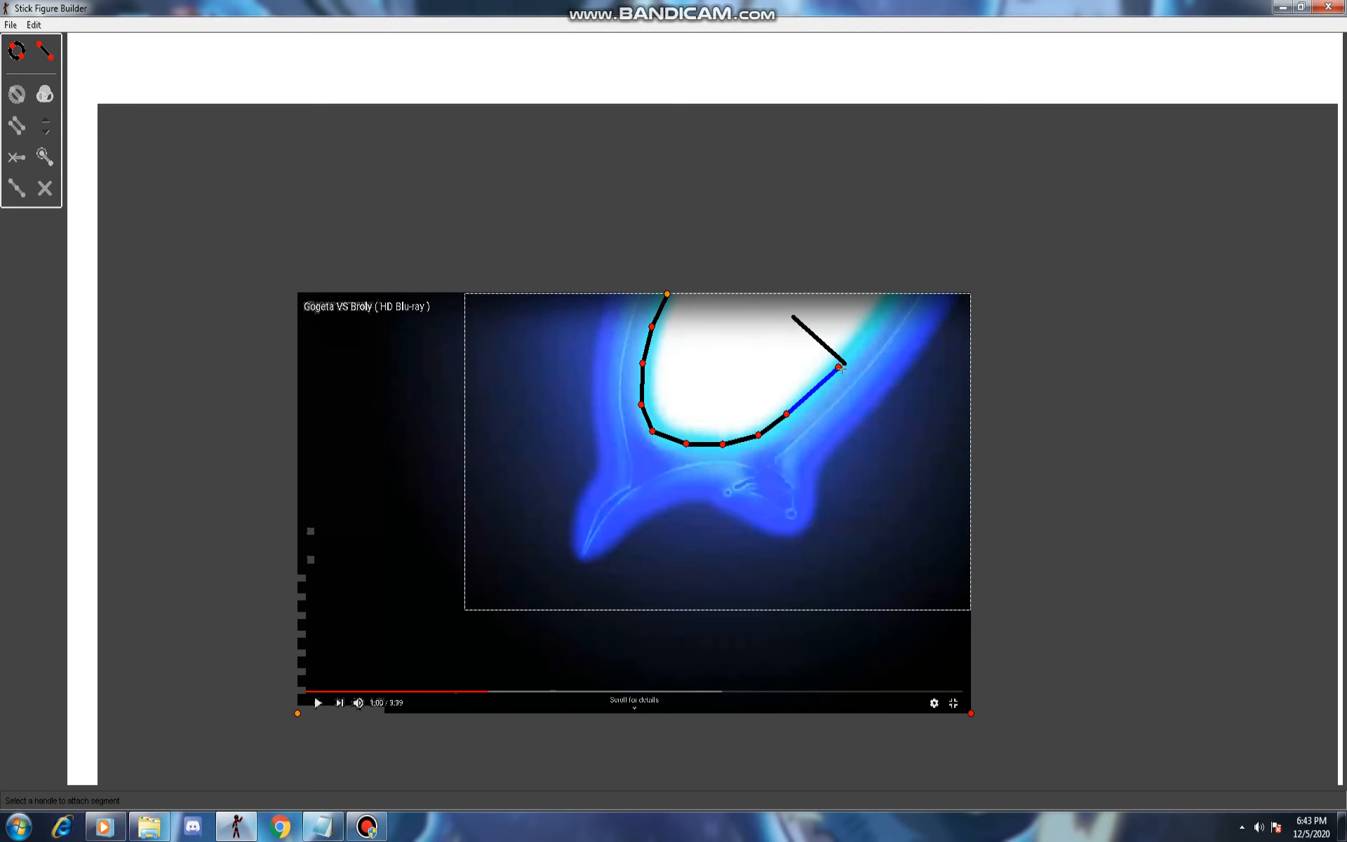
pyautogui.click(838, 367)
pyautogui.moveTo(786, 320); pyautogui.dragTo(908, 284)
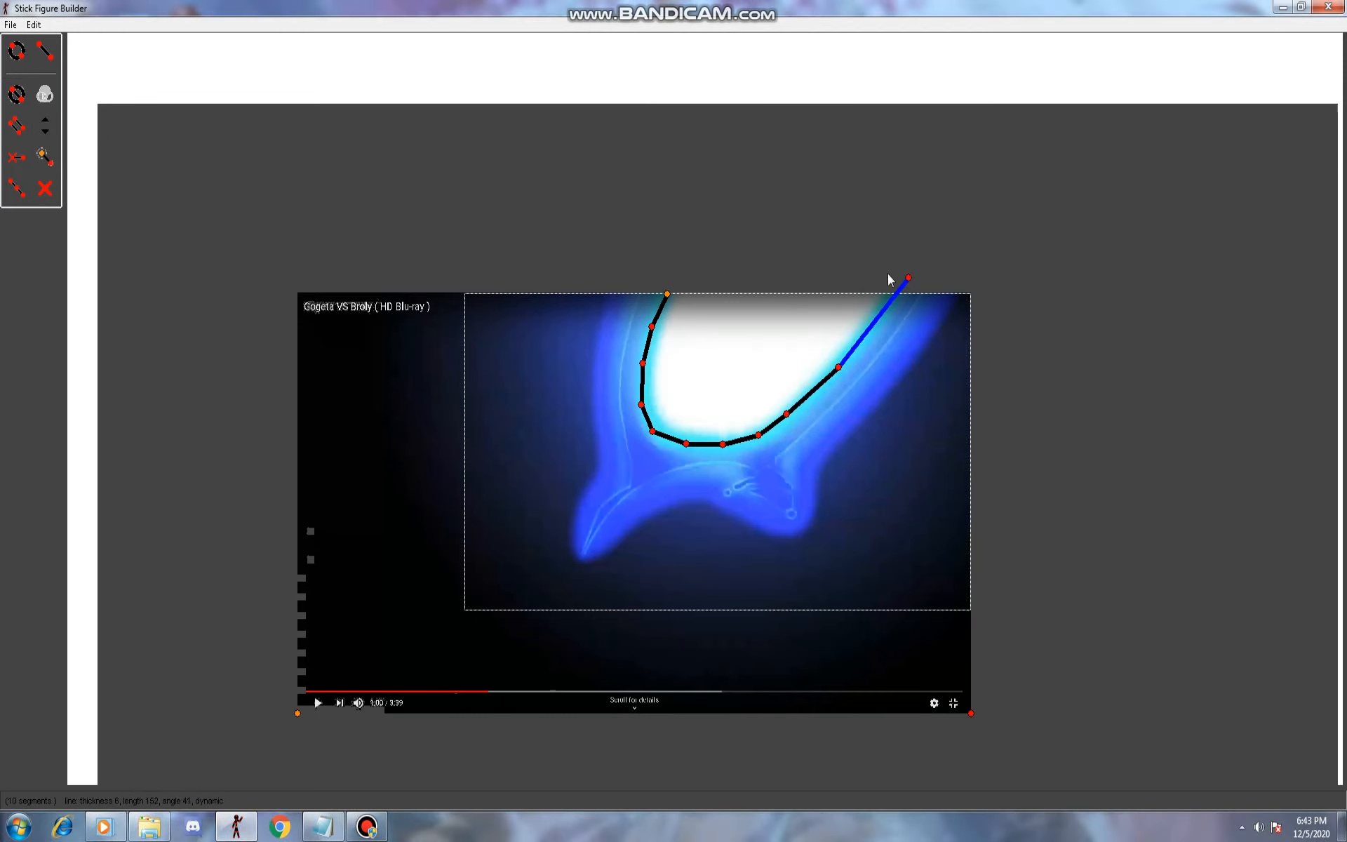
# Try swinging the traced outline about its origin by the first segment's joint, and undo the rotation.
pyautogui.click(653, 326)
pyautogui.moveTo(651, 327); pyautogui.dragTo(698, 415)
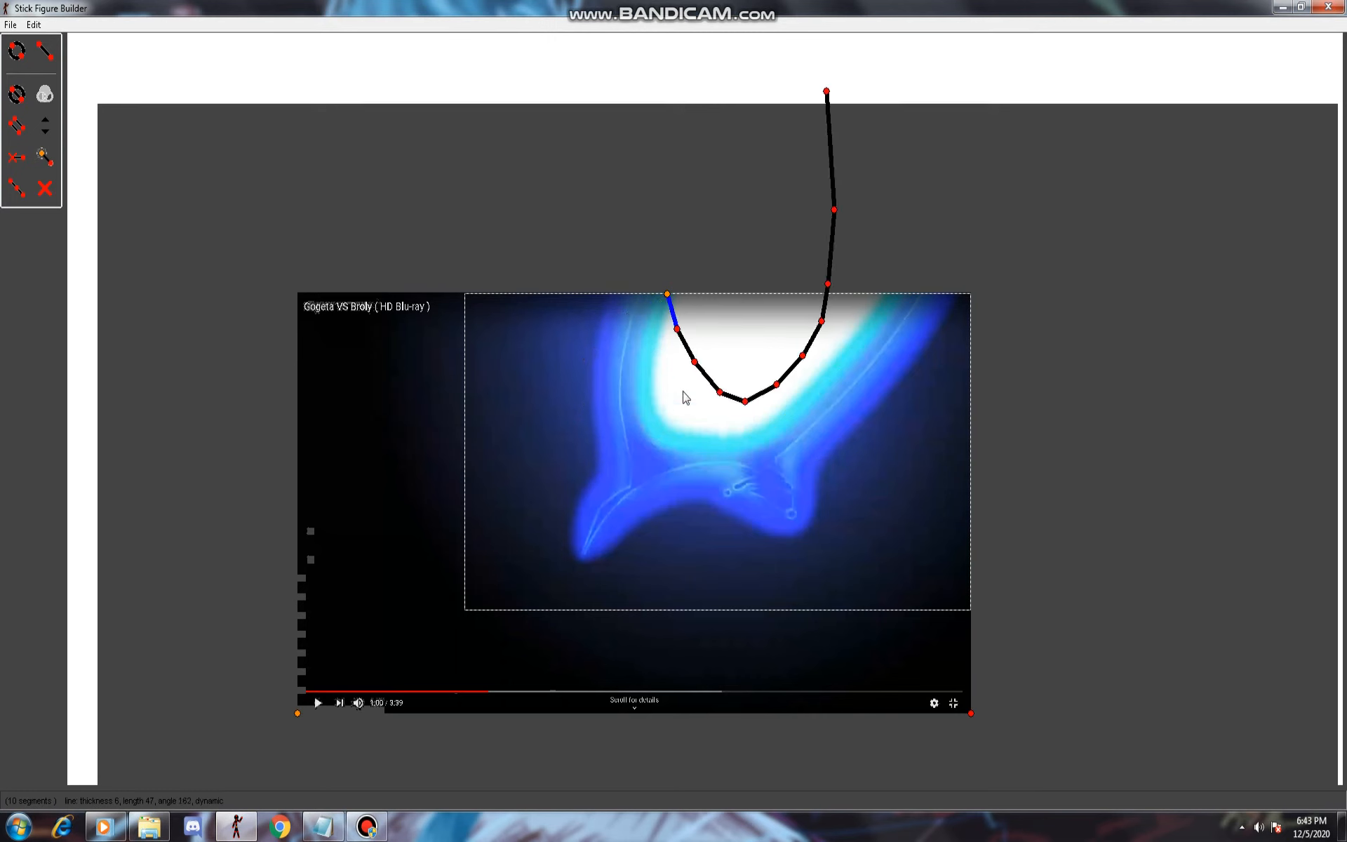
pyautogui.hotkey('ctrl', 'z')
pyautogui.click(654, 327)
pyautogui.press('Down')
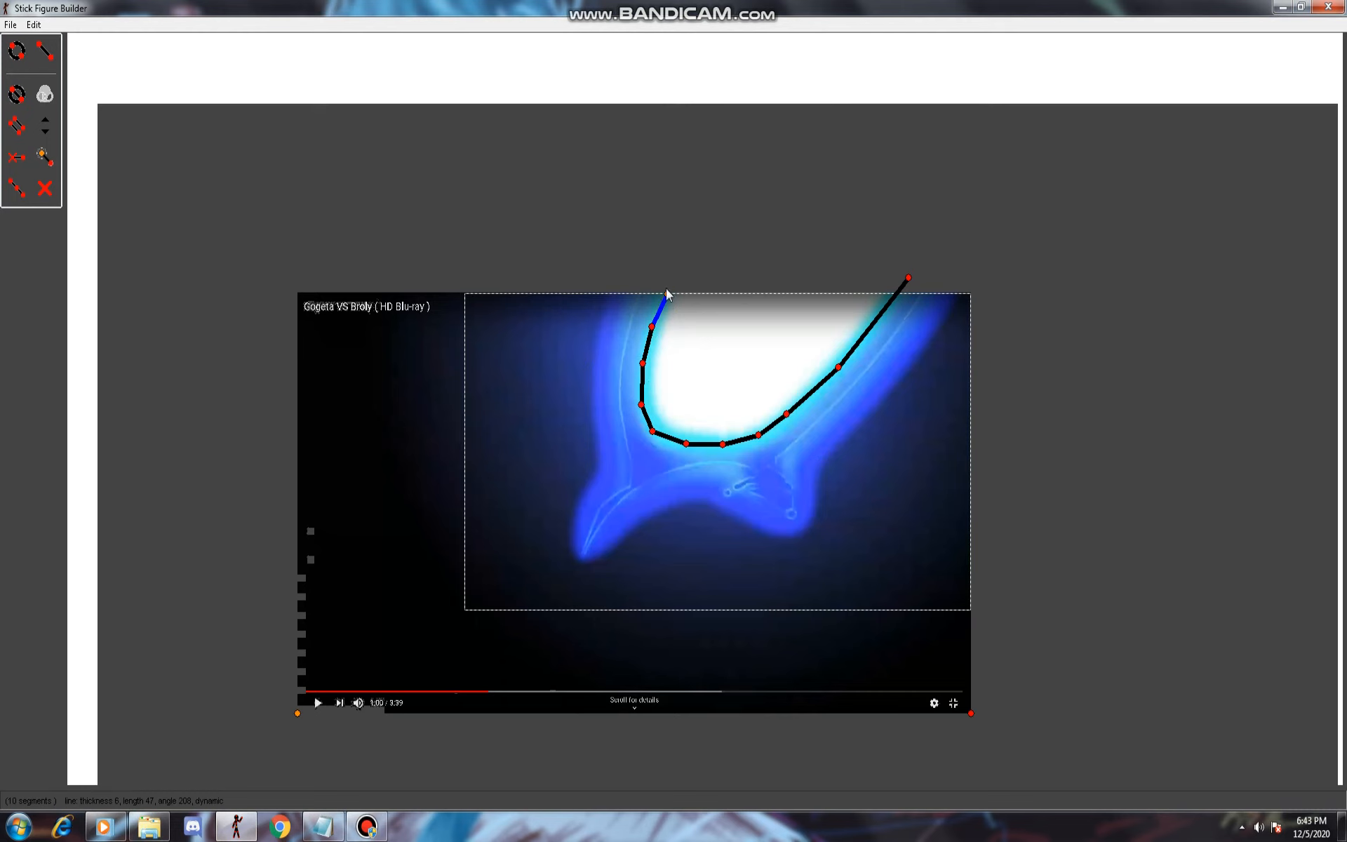
pyautogui.moveTo(660, 333); pyautogui.dragTo(659, 286)
pyautogui.moveTo(521, 278); pyautogui.dragTo(651, 328)
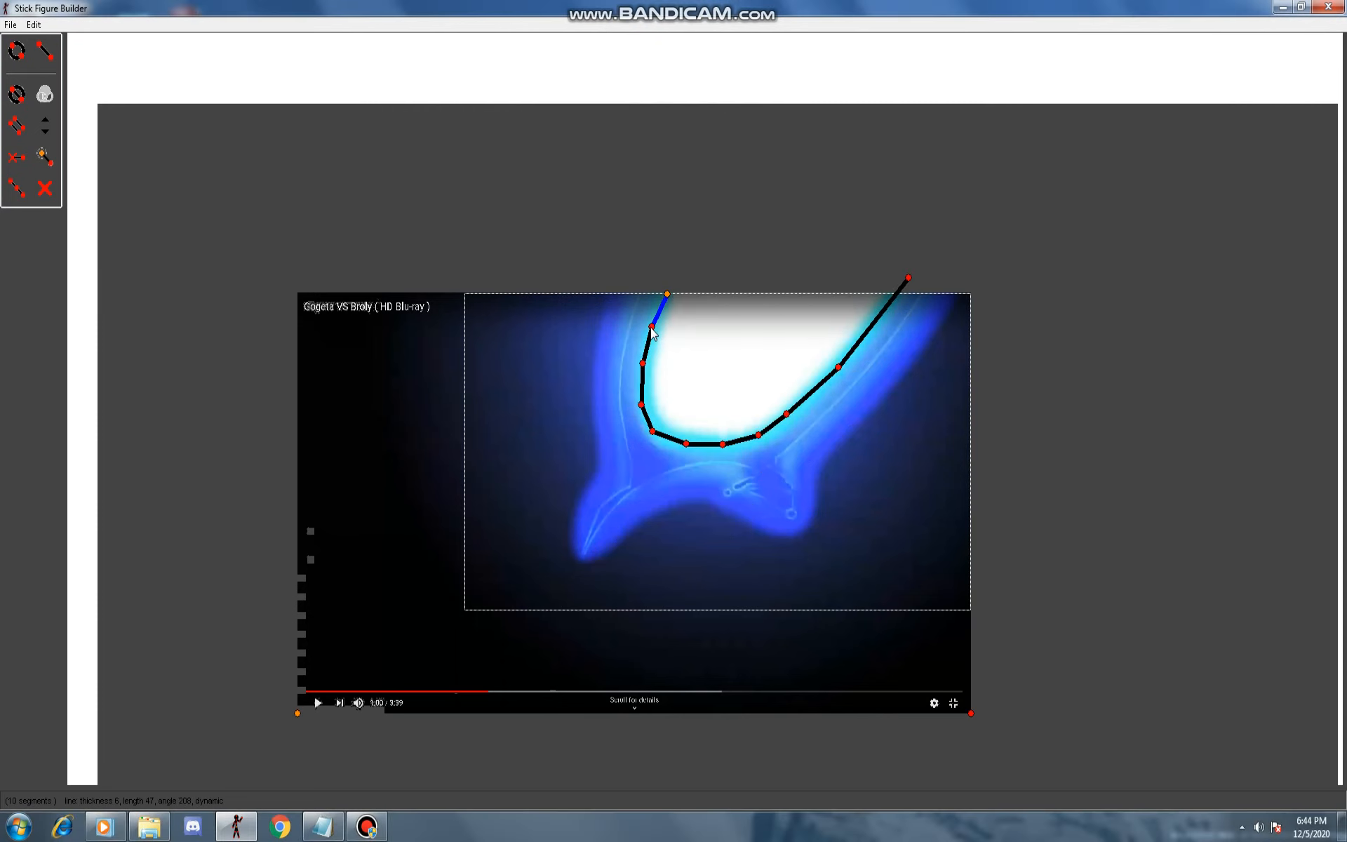
# Try thickening all of the outline's segments to 34 and thinning them down to 0.
pyautogui.scroll(5, 653, 329)
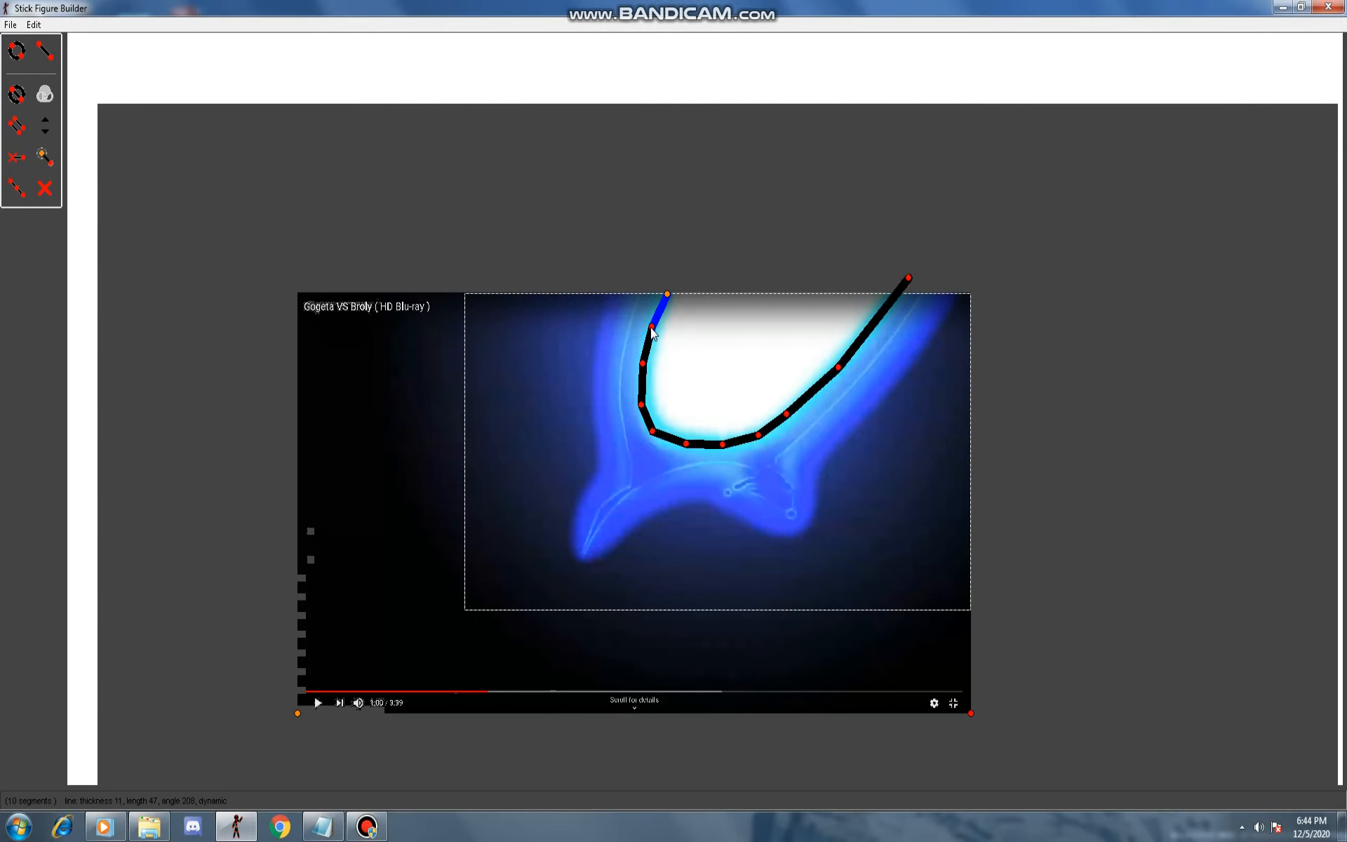
pyautogui.scroll(1, 652, 329)
pyautogui.scroll(3, 652, 329)
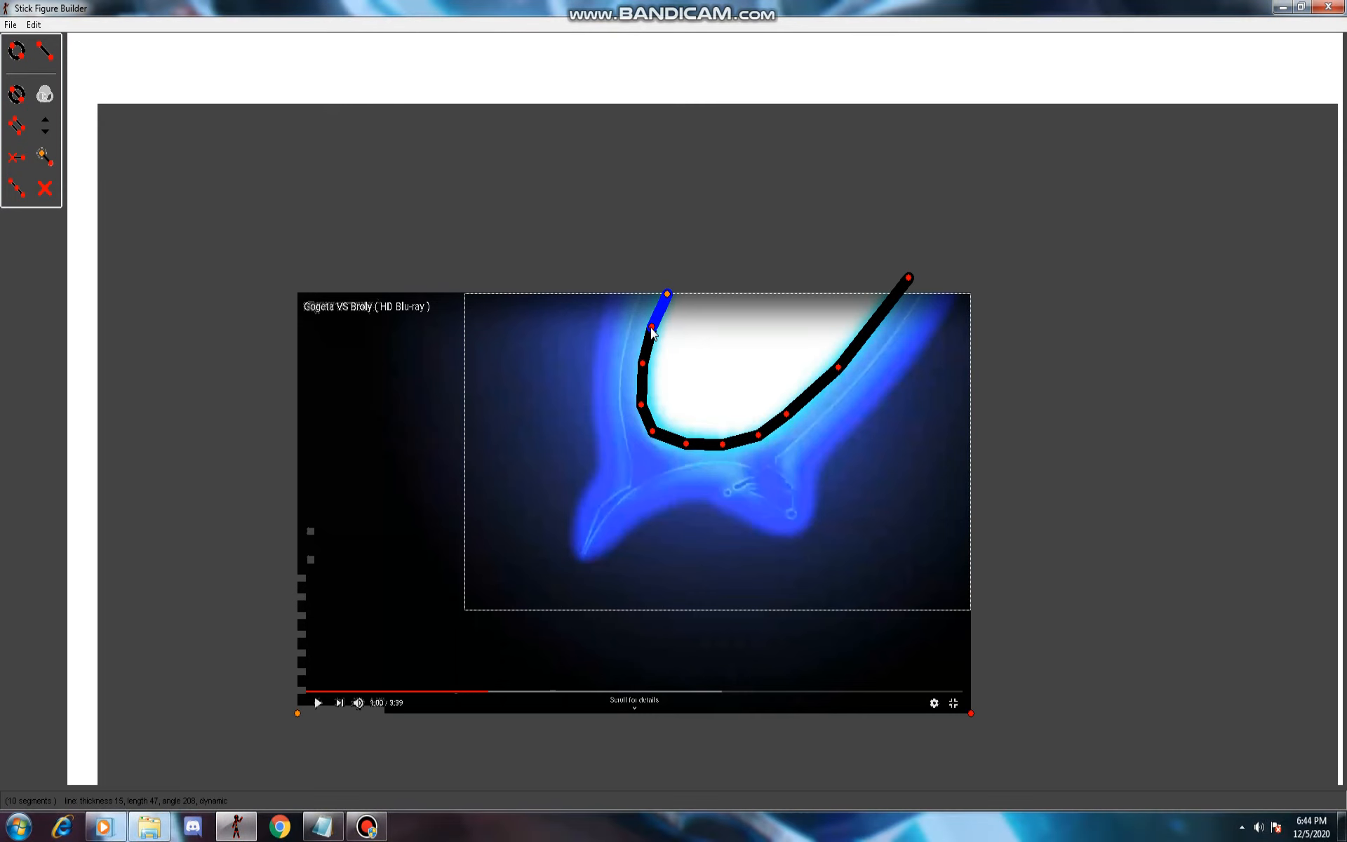
pyautogui.scroll(4, 651, 333)
pyautogui.scroll(15, 651, 333)
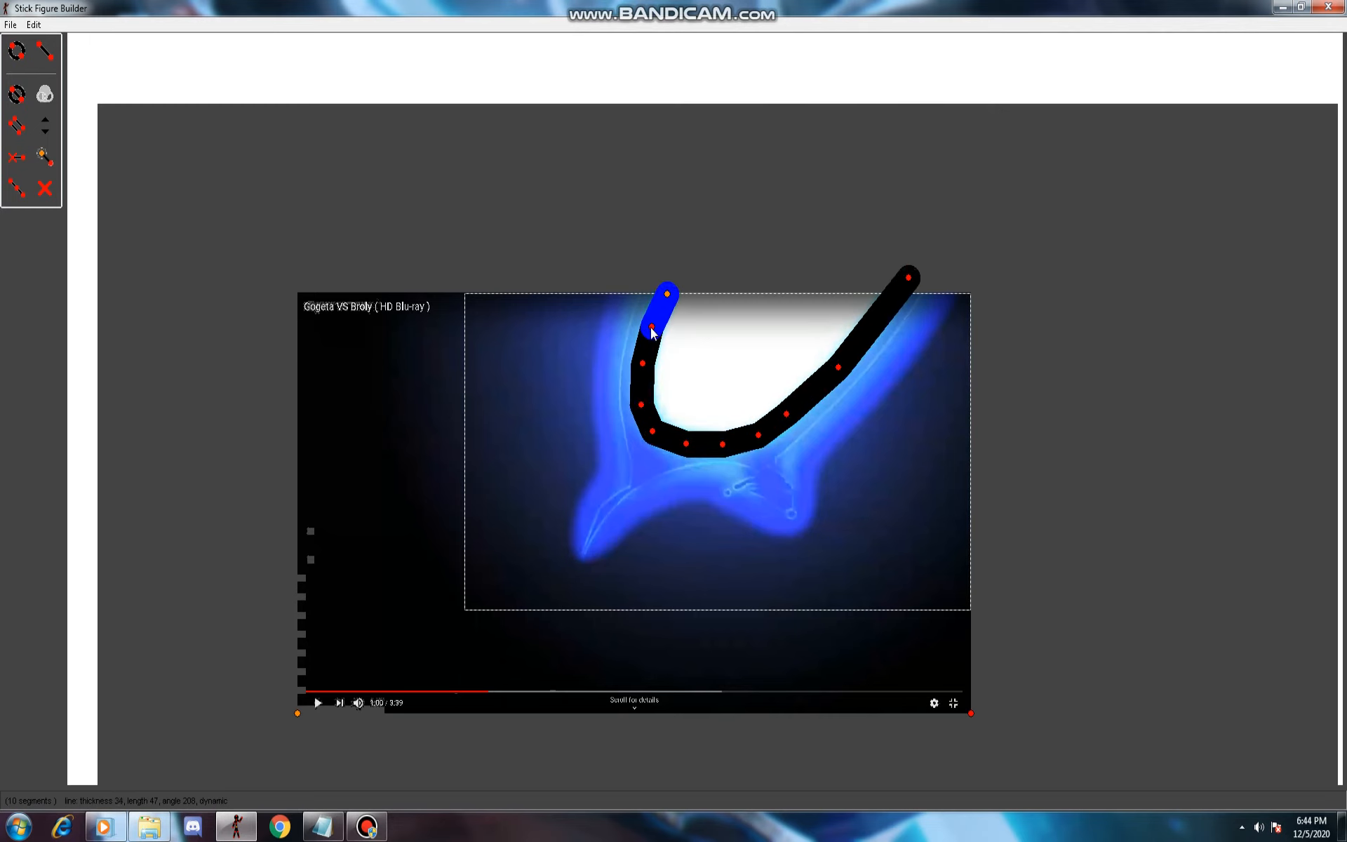
pyautogui.scroll(-20, 652, 332)
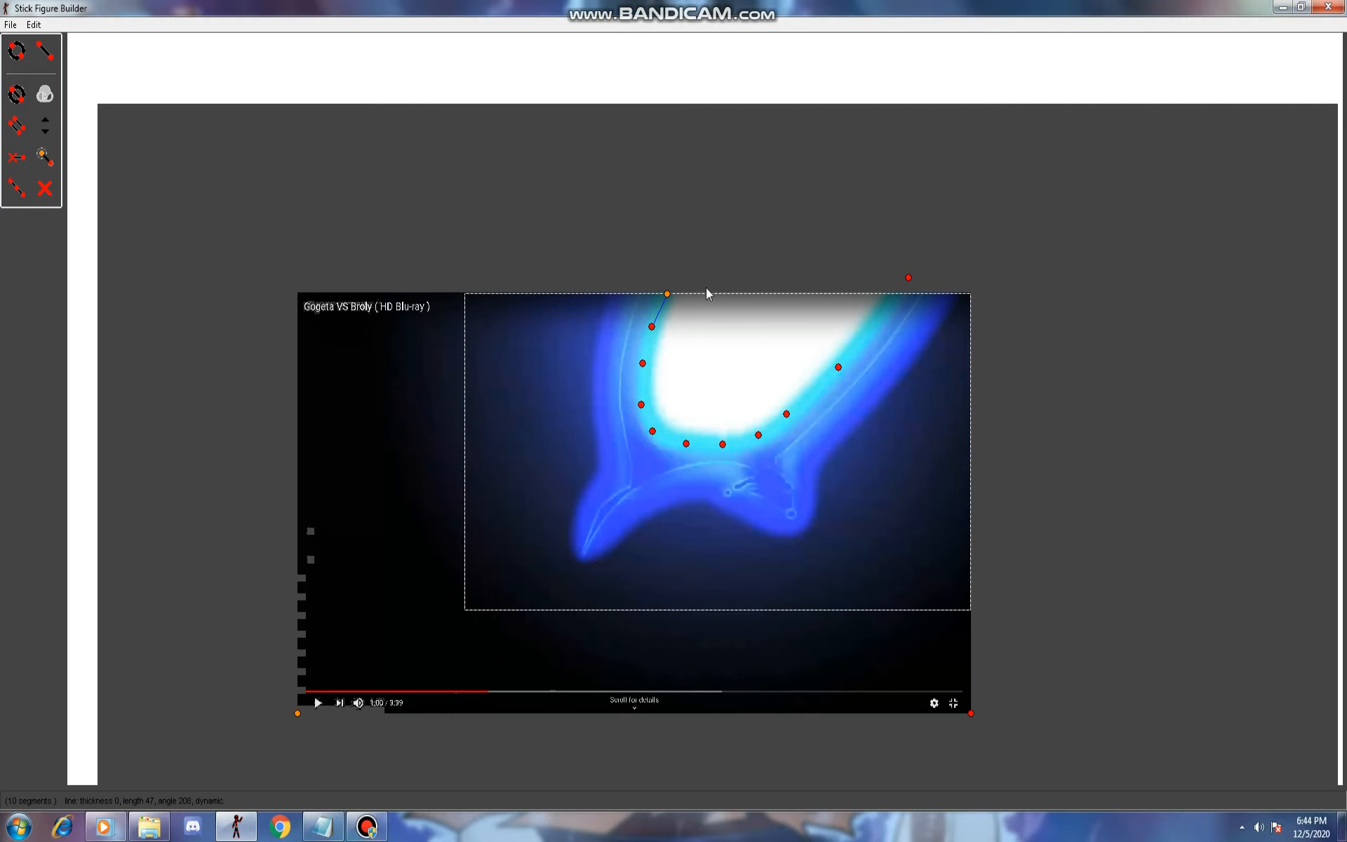
# Bring the whole outline's line thickness to 7 and try a thickness of 19 on the last segment alone.
pyautogui.hotkey('ctrl', 'Up')
pyautogui.hotkey('ctrl', 'Up')
pyautogui.hotkey('ctrl', 'Up')
pyautogui.hotkey('ctrl', 'Up')
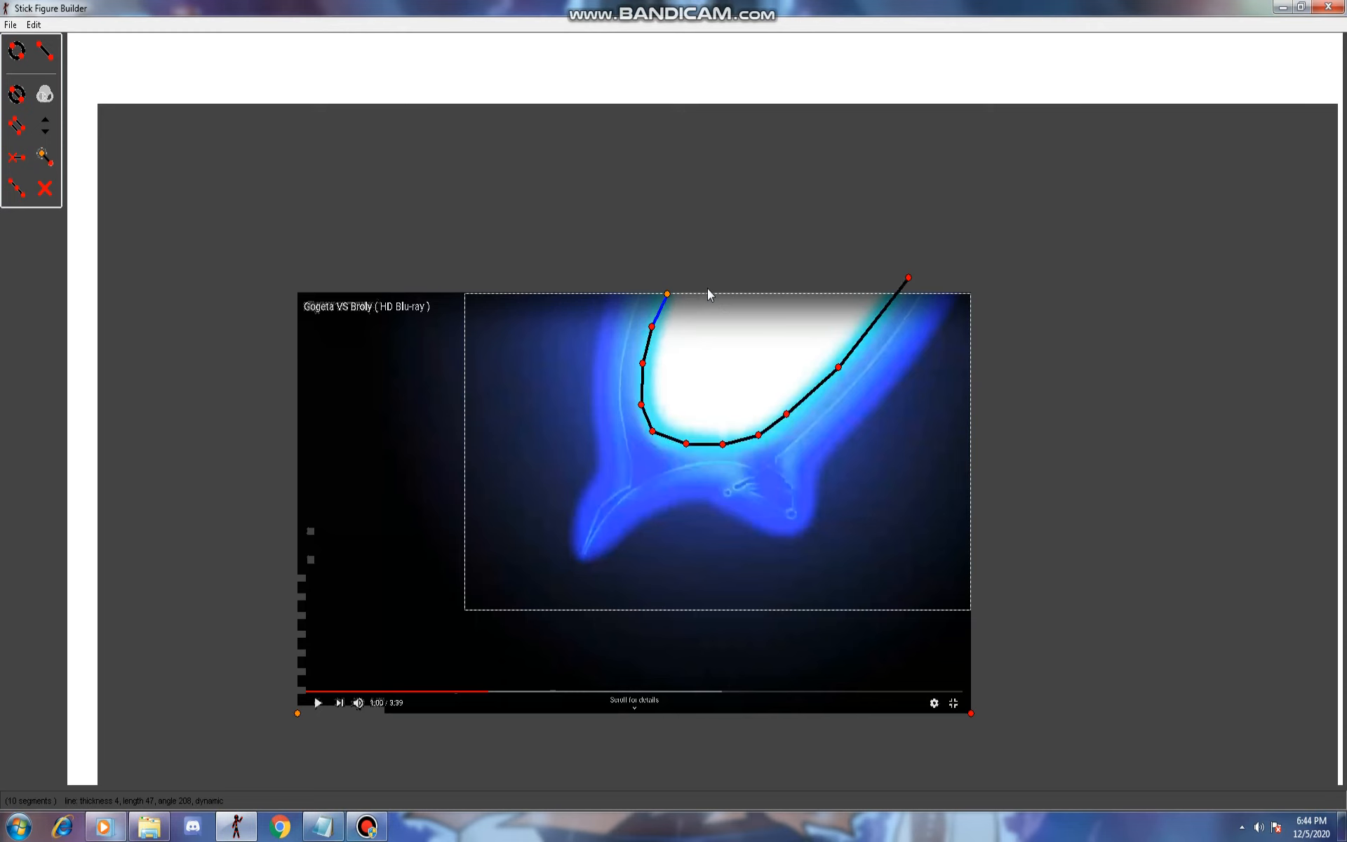
pyautogui.hotkey('ctrl', 'Down')
pyautogui.hotkey('ctrl', 'Down')
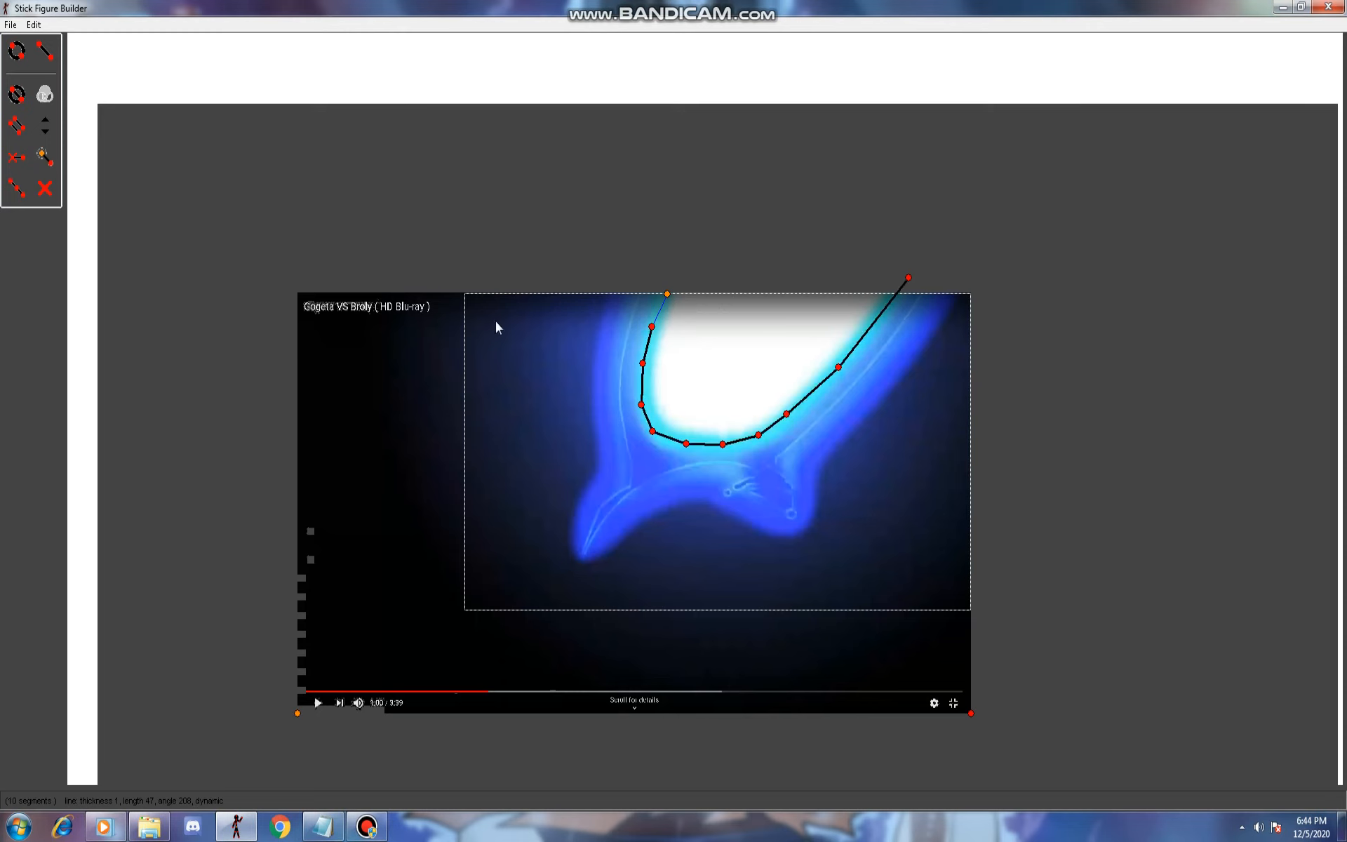
pyautogui.hotkey('ctrl', 'Up')
pyautogui.hotkey('ctrl', 'Up')
pyautogui.hotkey('ctrl', 'Up')
pyautogui.hotkey('ctrl', 'Up')
pyautogui.hotkey('ctrl', 'Up')
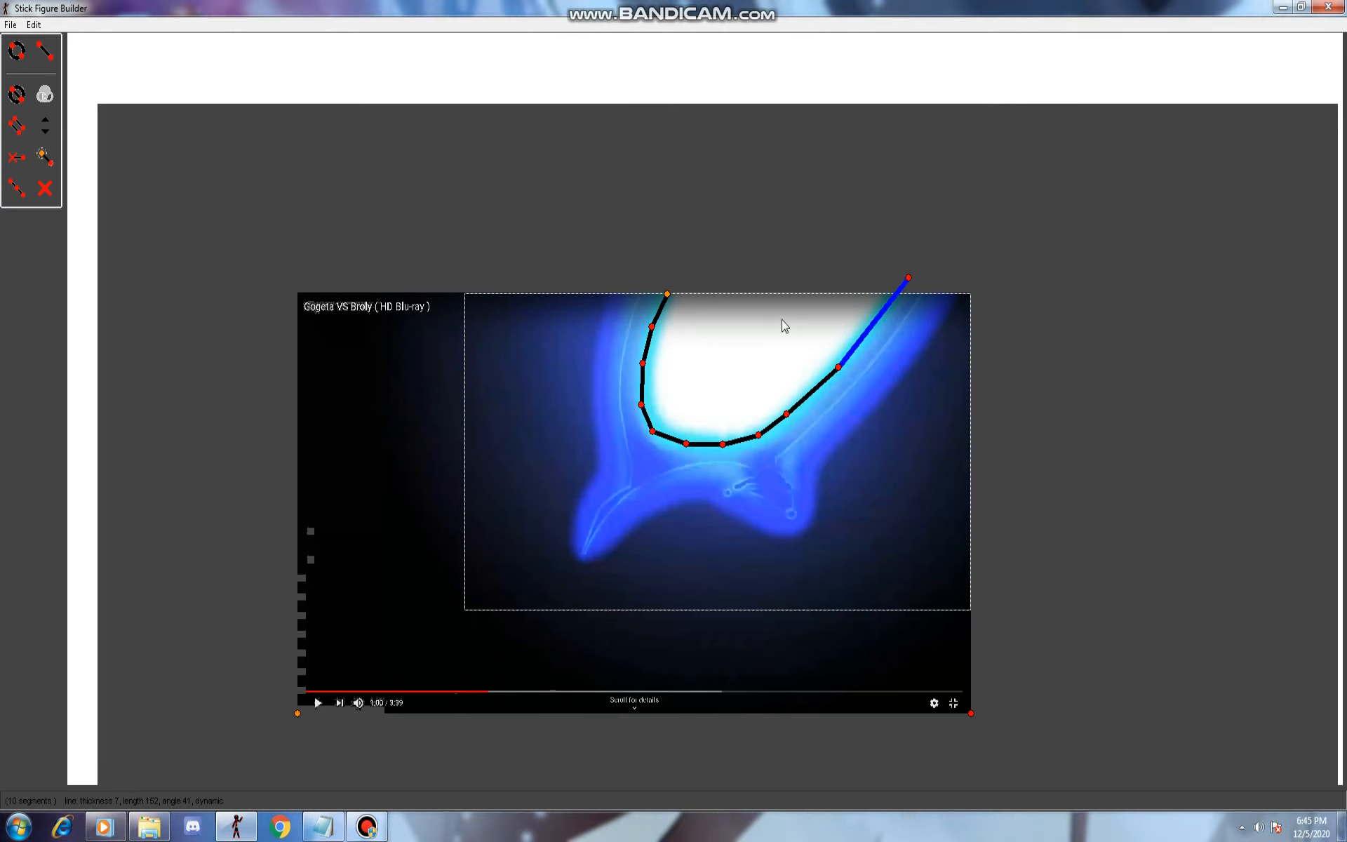
pyautogui.scroll(13, 782, 324)
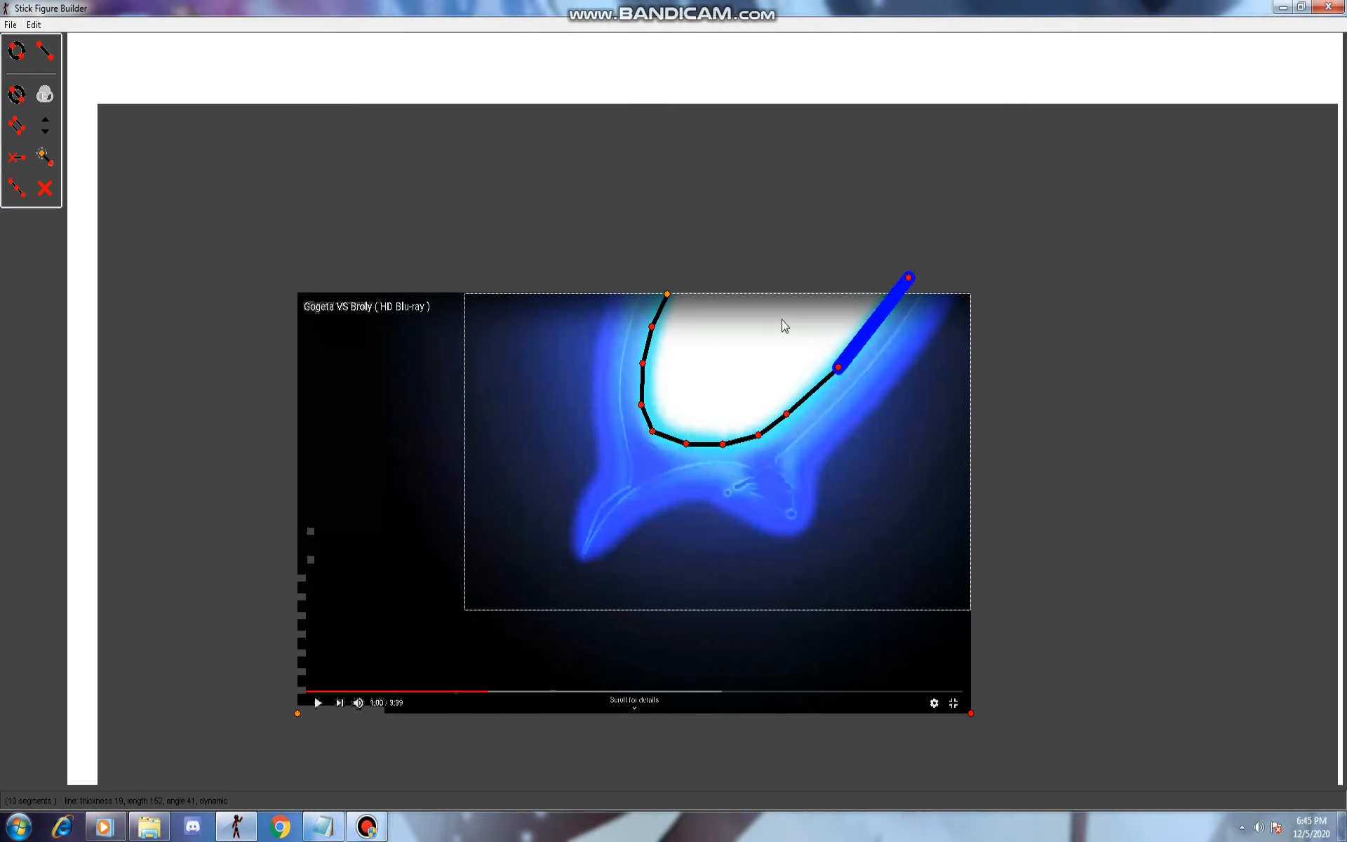
pyautogui.scroll(-14, 647, 349)
# Select the first segment and thicken the whole outline to 22.
pyautogui.click(654, 328)
pyautogui.hotkey('ctrl', 'Up')
pyautogui.hotkey('ctrl', 'Up')
pyautogui.hotkey('ctrl', 'Up')
pyautogui.hotkey('ctrl', 'Up')
pyautogui.hotkey('ctrl', 'Up')
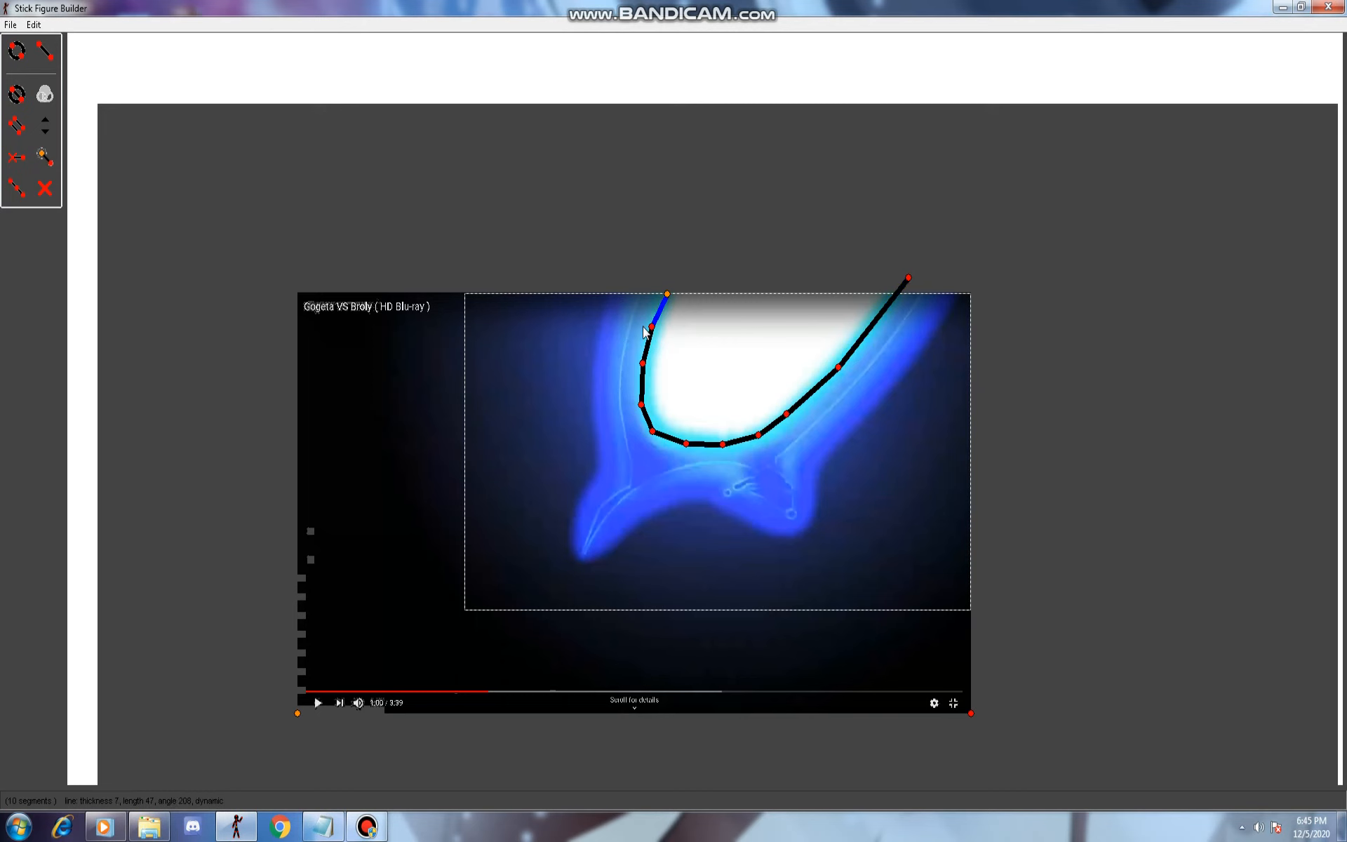
pyautogui.hotkey('ctrl', 'Up')
pyautogui.hotkey('ctrl', 'Up')
pyautogui.hotkey('ctrl', 'Up')
pyautogui.hotkey('ctrl', 'Up')
pyautogui.hotkey('ctrl', 'Up')
pyautogui.hotkey('ctrl', 'Up')
pyautogui.hotkey('ctrl', 'Up')
pyautogui.hotkey('ctrl', 'Up')
pyautogui.hotkey('ctrl', 'Up')
pyautogui.hotkey('ctrl', 'Up')
# Add the traced outline to the animation as a figure named BLABLALBLALB.
pyautogui.click(8, 24)
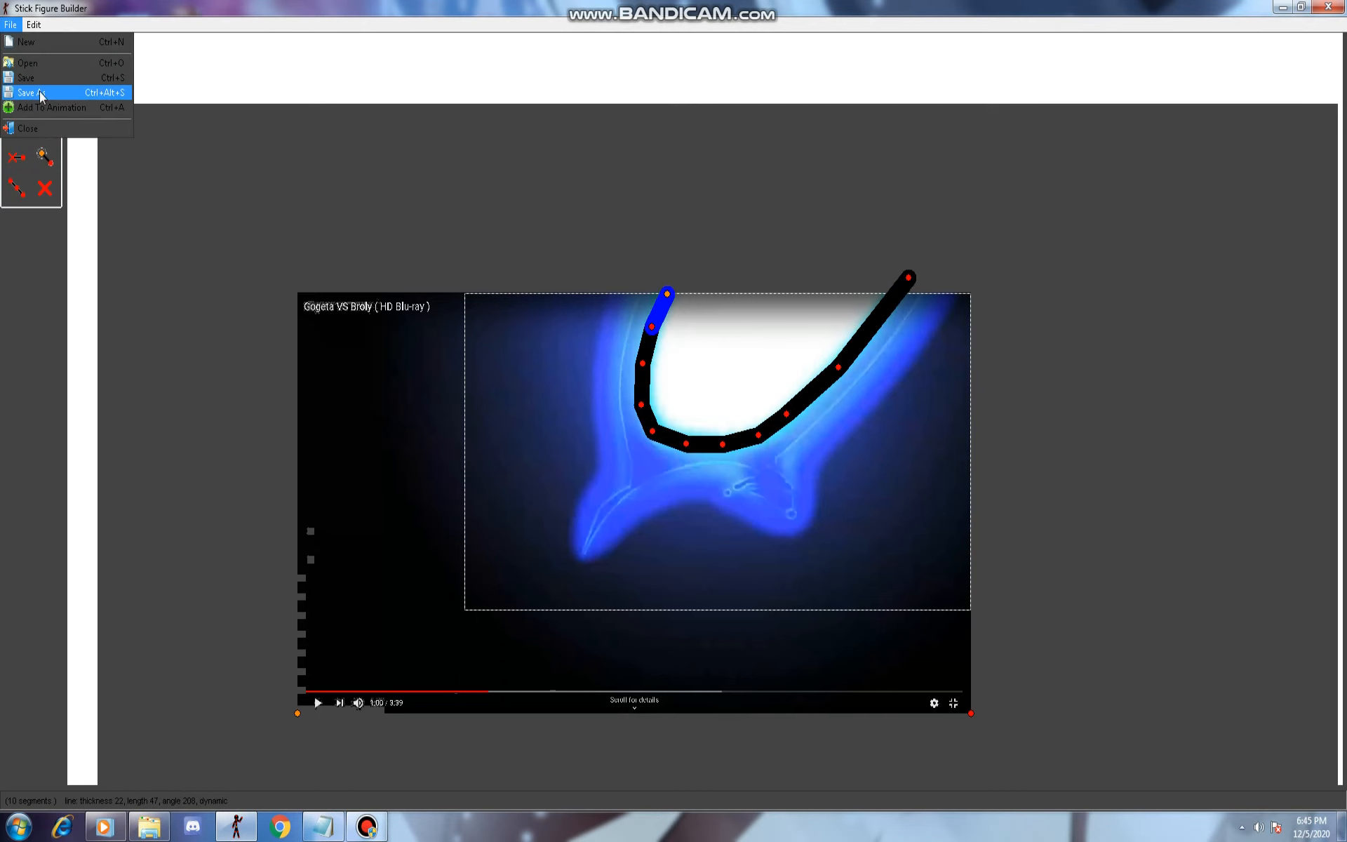
pyautogui.click(102, 102)
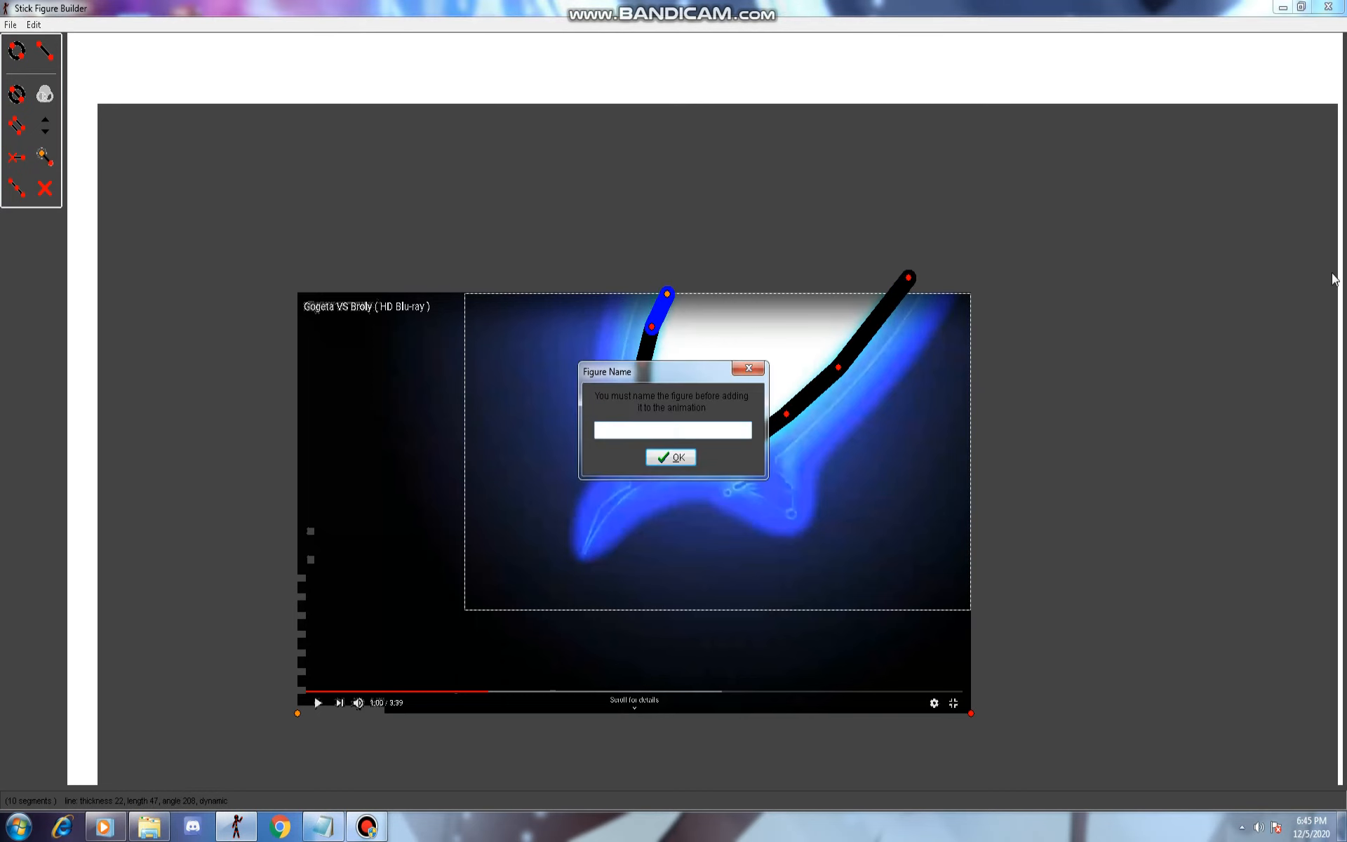
pyautogui.write('BLABLALBLALB')
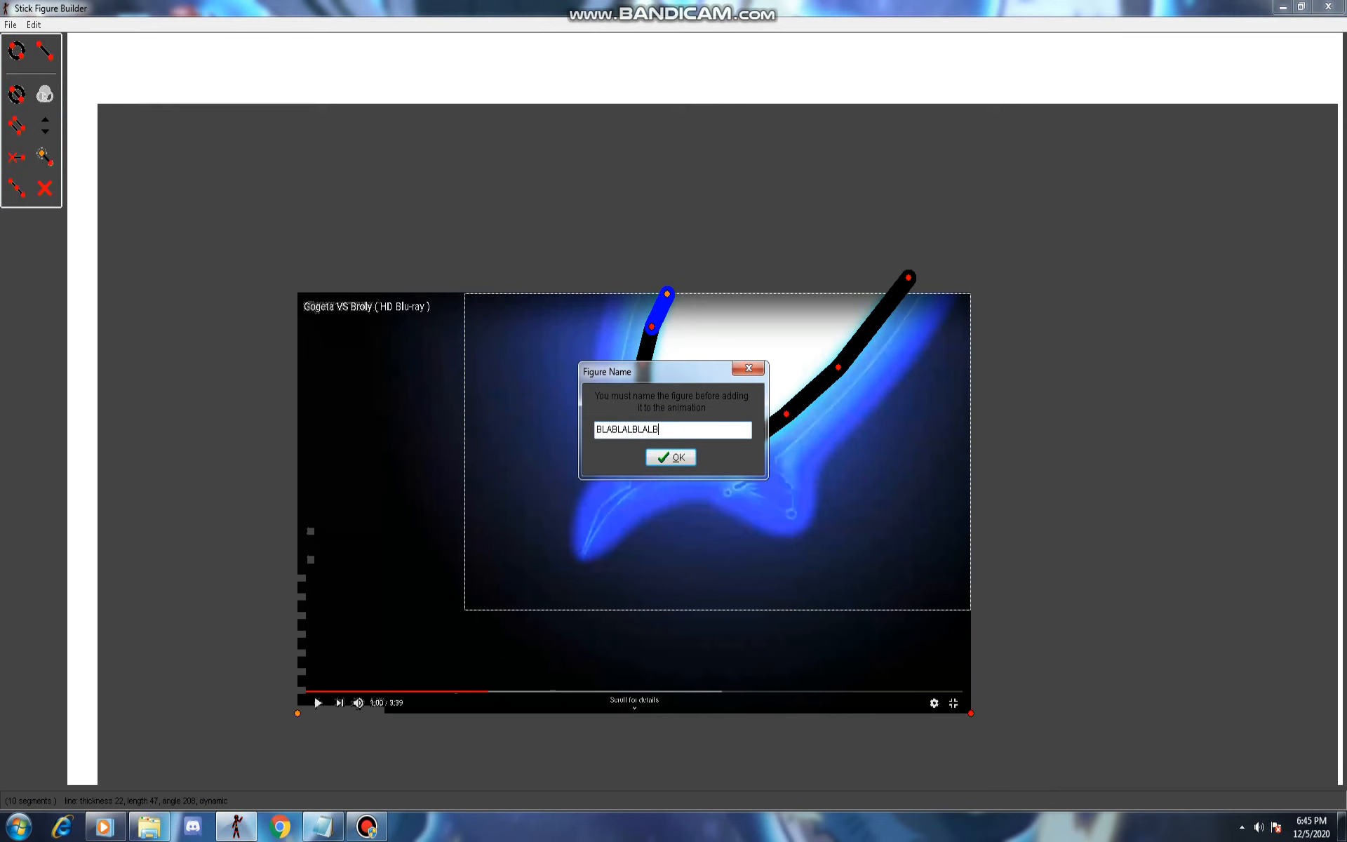
pyautogui.press('Return')
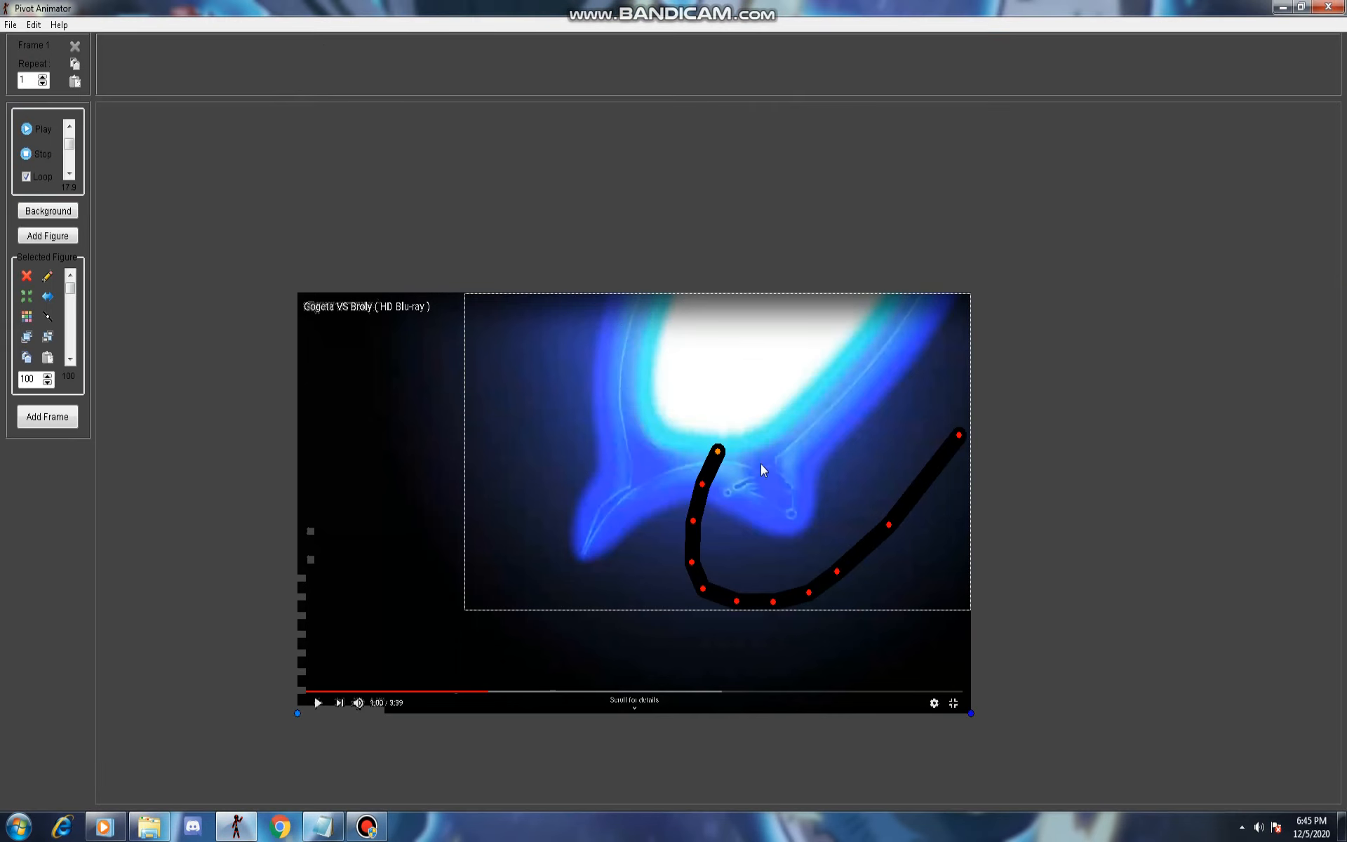
# Position the added outline along the lower edge of the white glow in the screenshot, undoing a stray move.
pyautogui.moveTo(717, 459); pyautogui.dragTo(642, 416)
pyautogui.moveTo(663, 366); pyautogui.dragTo(609, 325)
pyautogui.hotkey('ctrl', 'z')
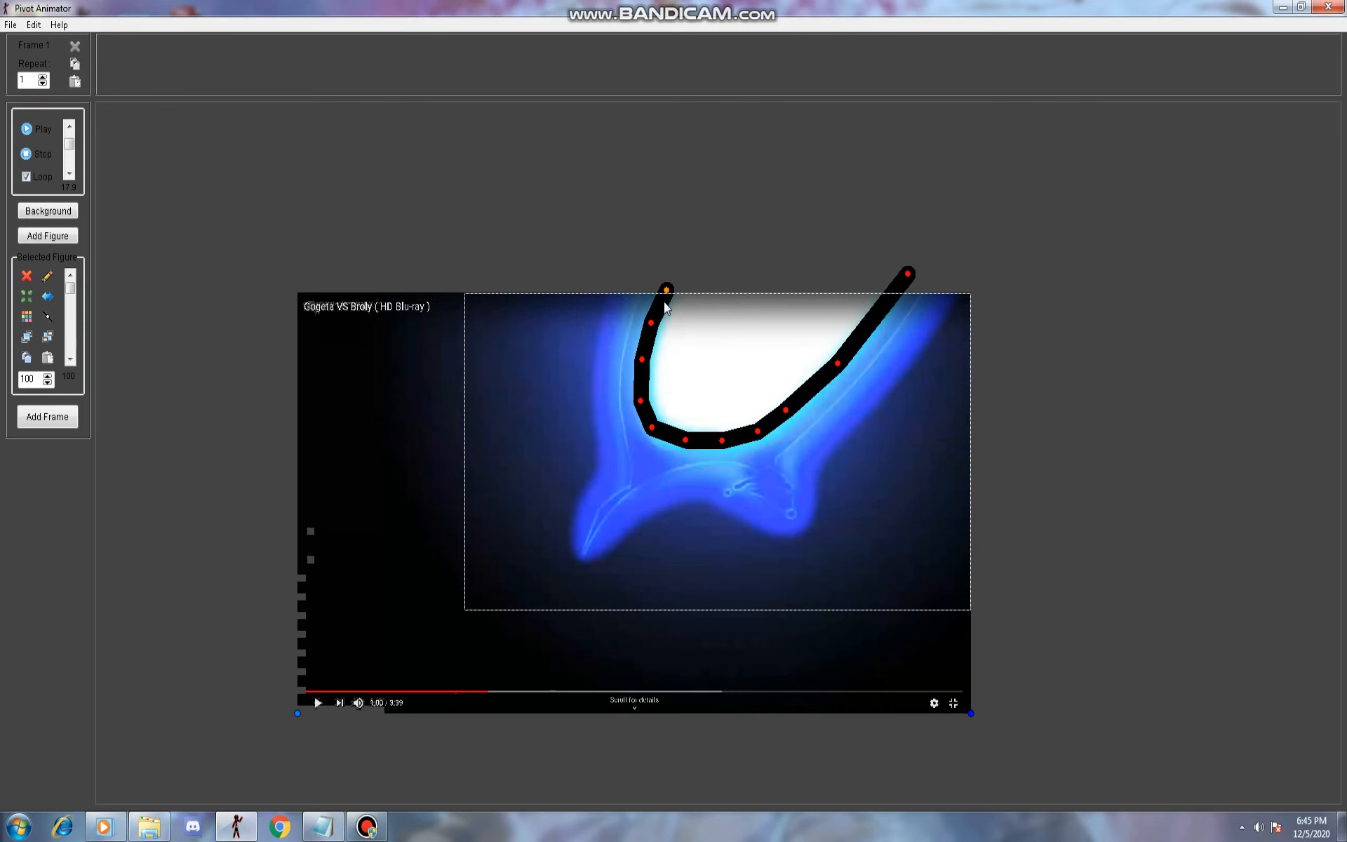
# Reopen the outline figure for editing, move it clear above the screenshot, and make its segments static.
pyautogui.hotkey('ctrl', 'e')
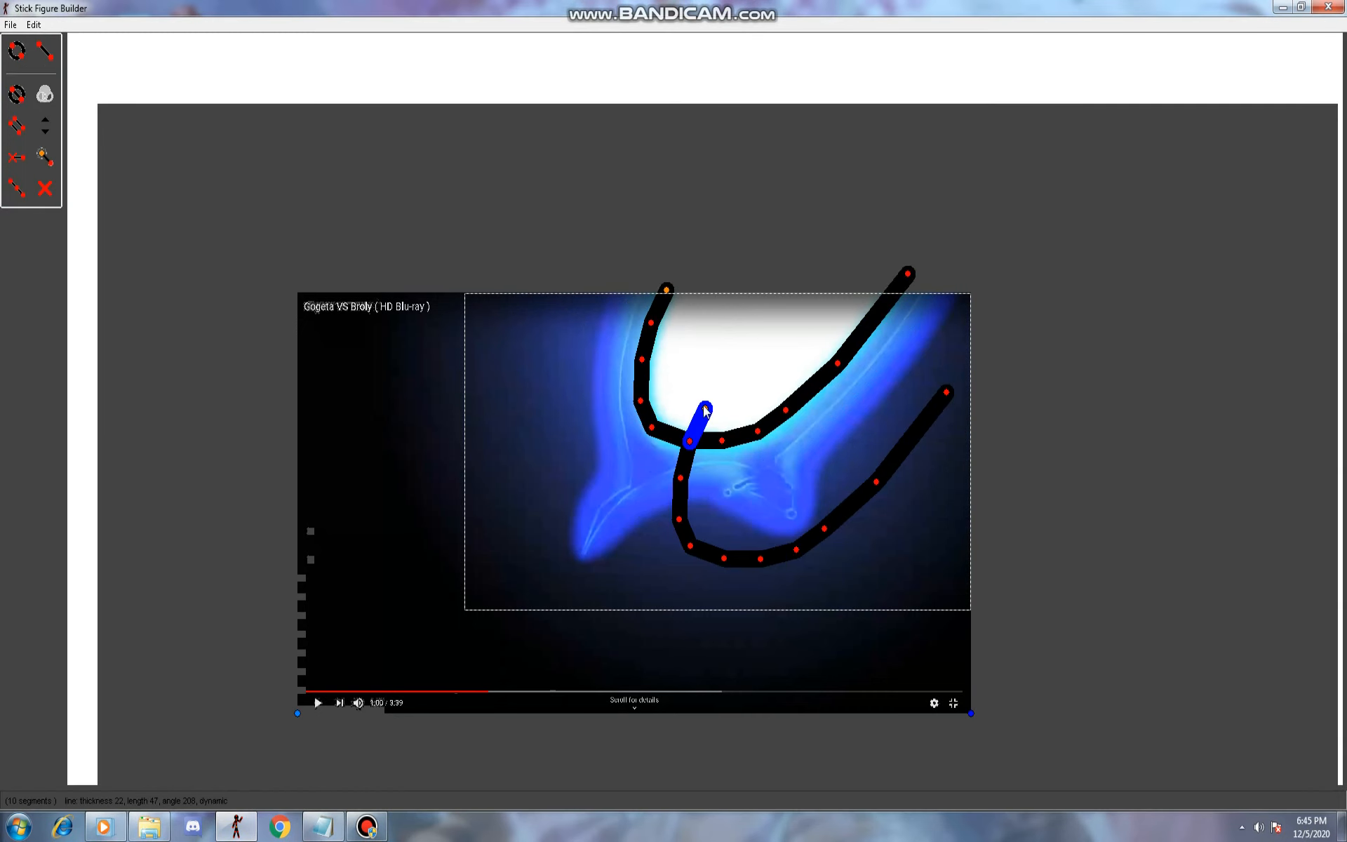
pyautogui.moveTo(706, 411); pyautogui.dragTo(410, 204)
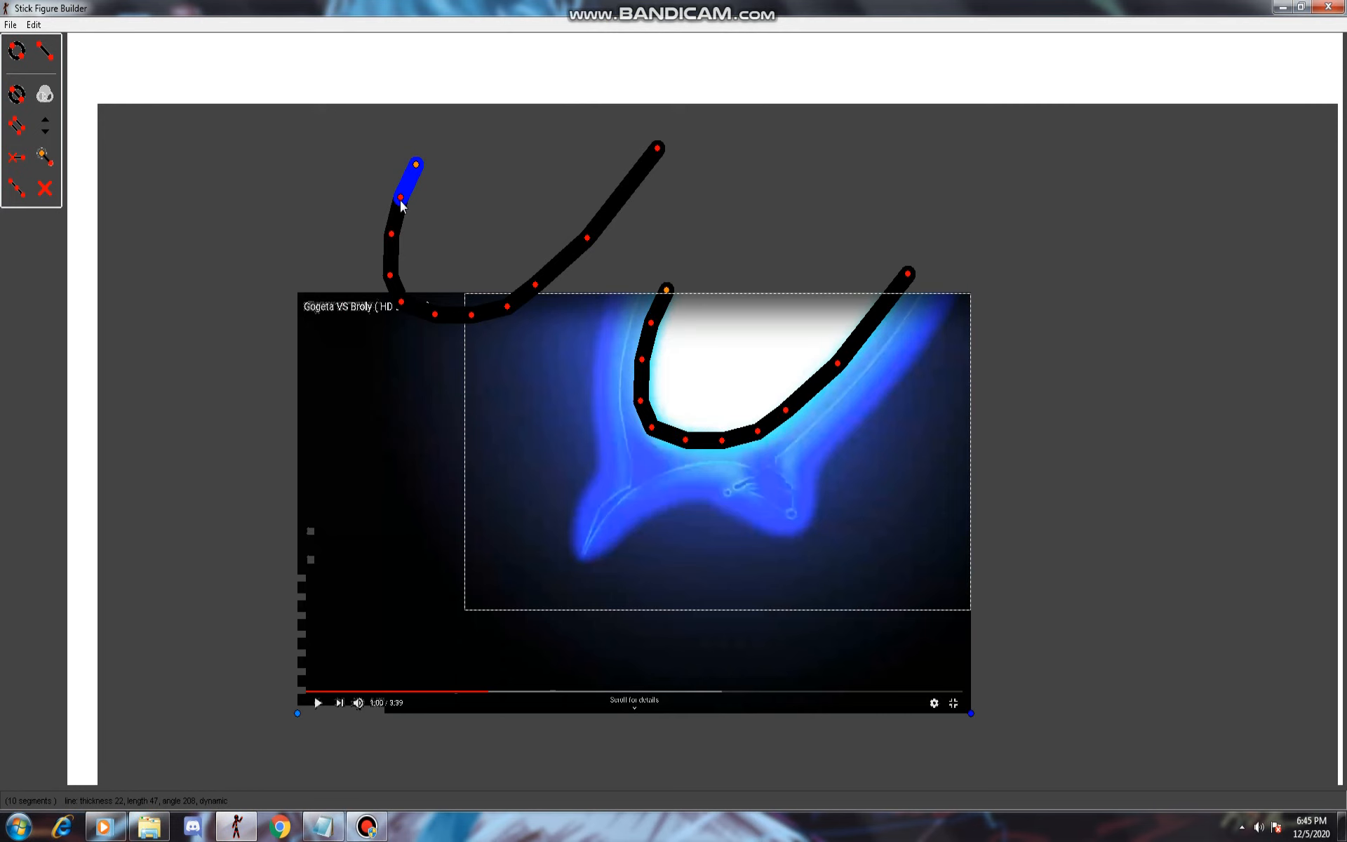
pyautogui.press('s')
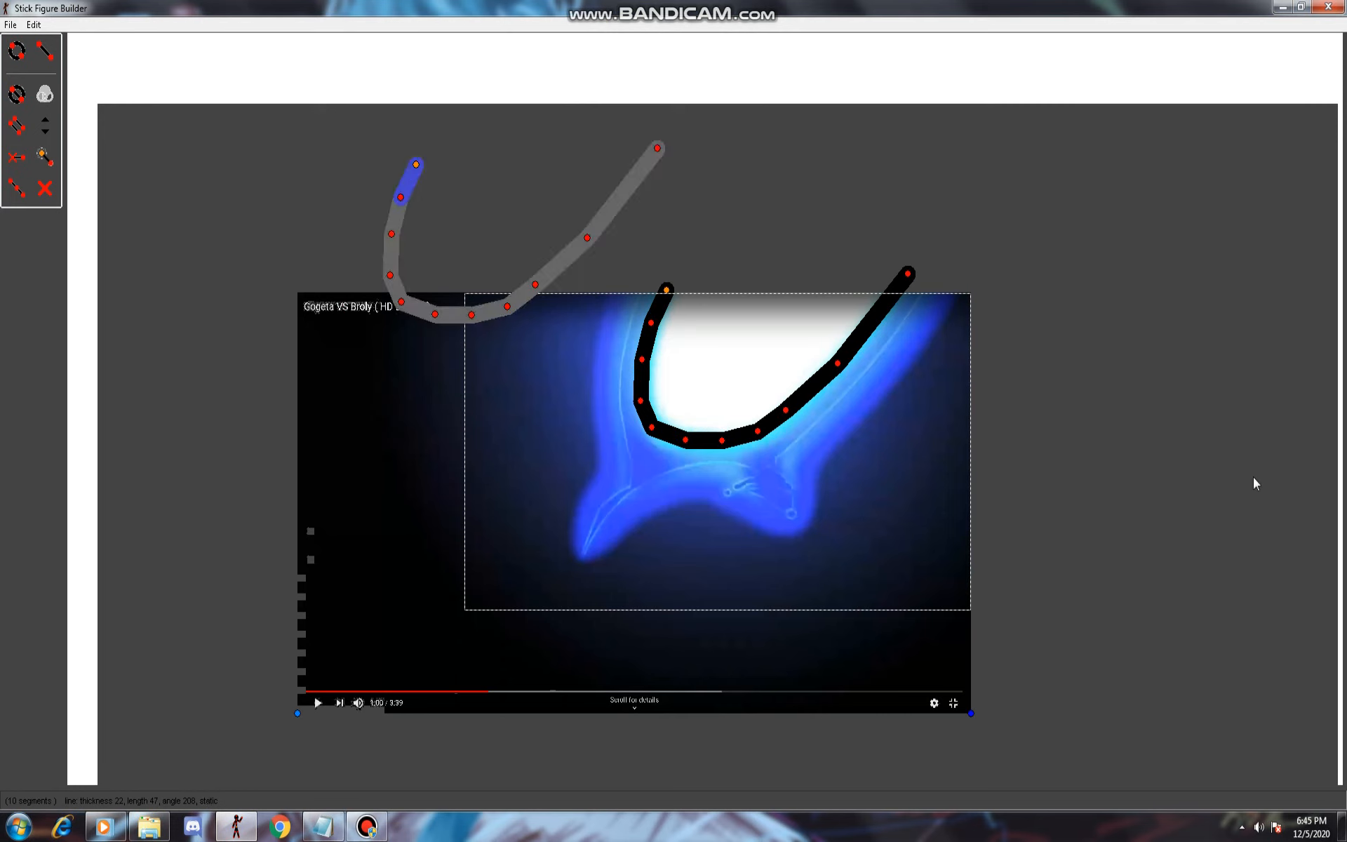
# Add the static version of the outline to the animation under the name BLABLABLABL.
pyautogui.click(10, 24)
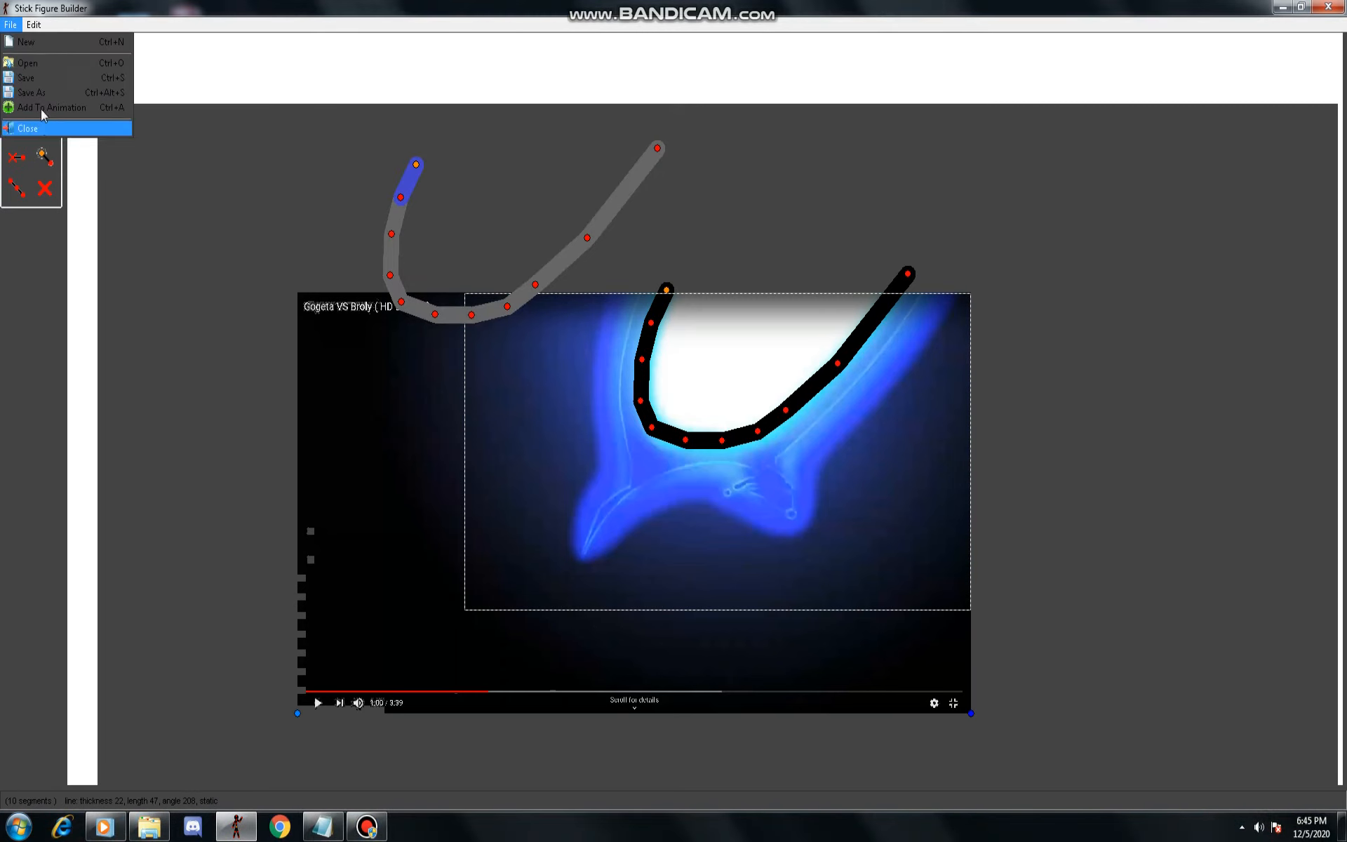
pyautogui.click(42, 107)
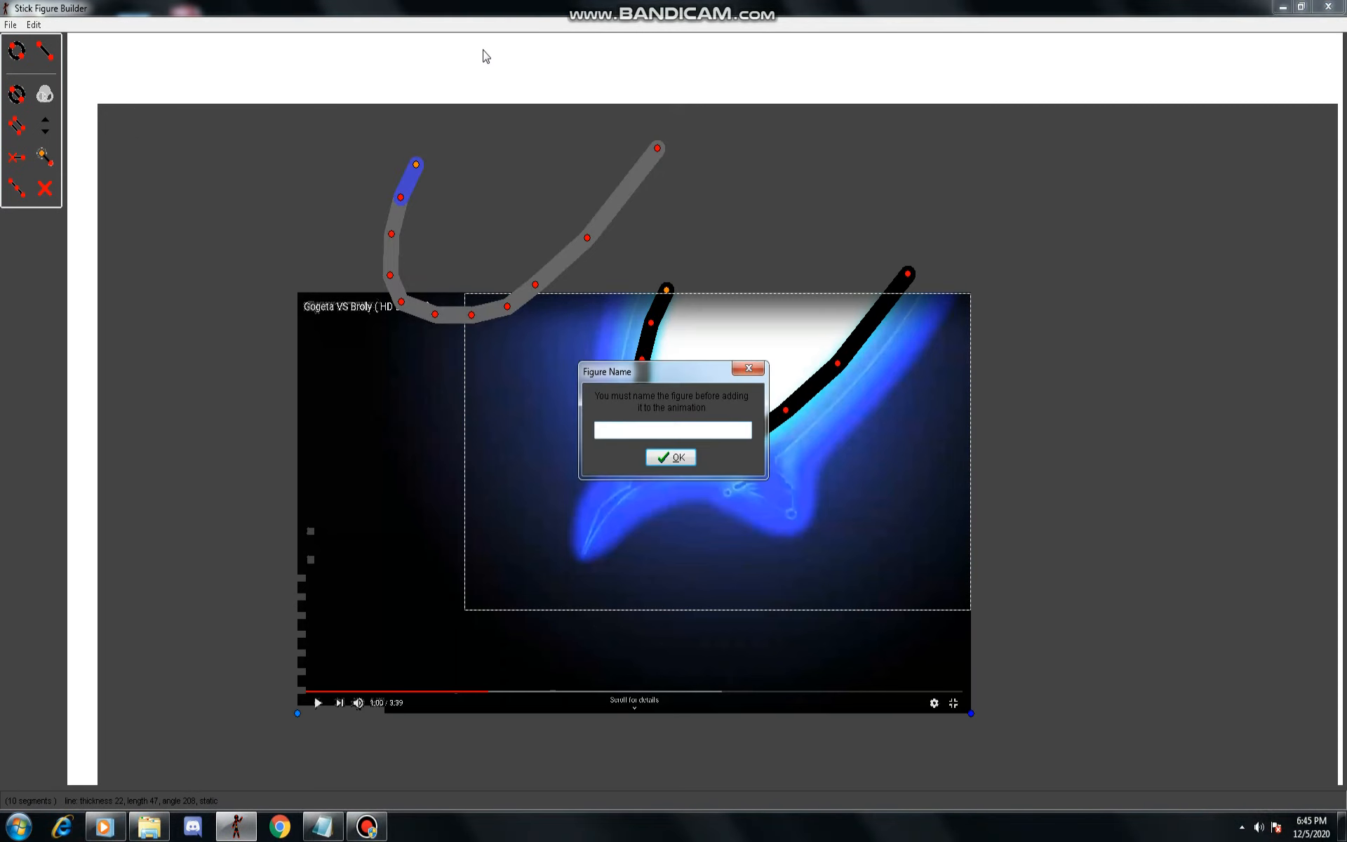
pyautogui.write('BLABLABLABL')
pyautogui.press('Return')
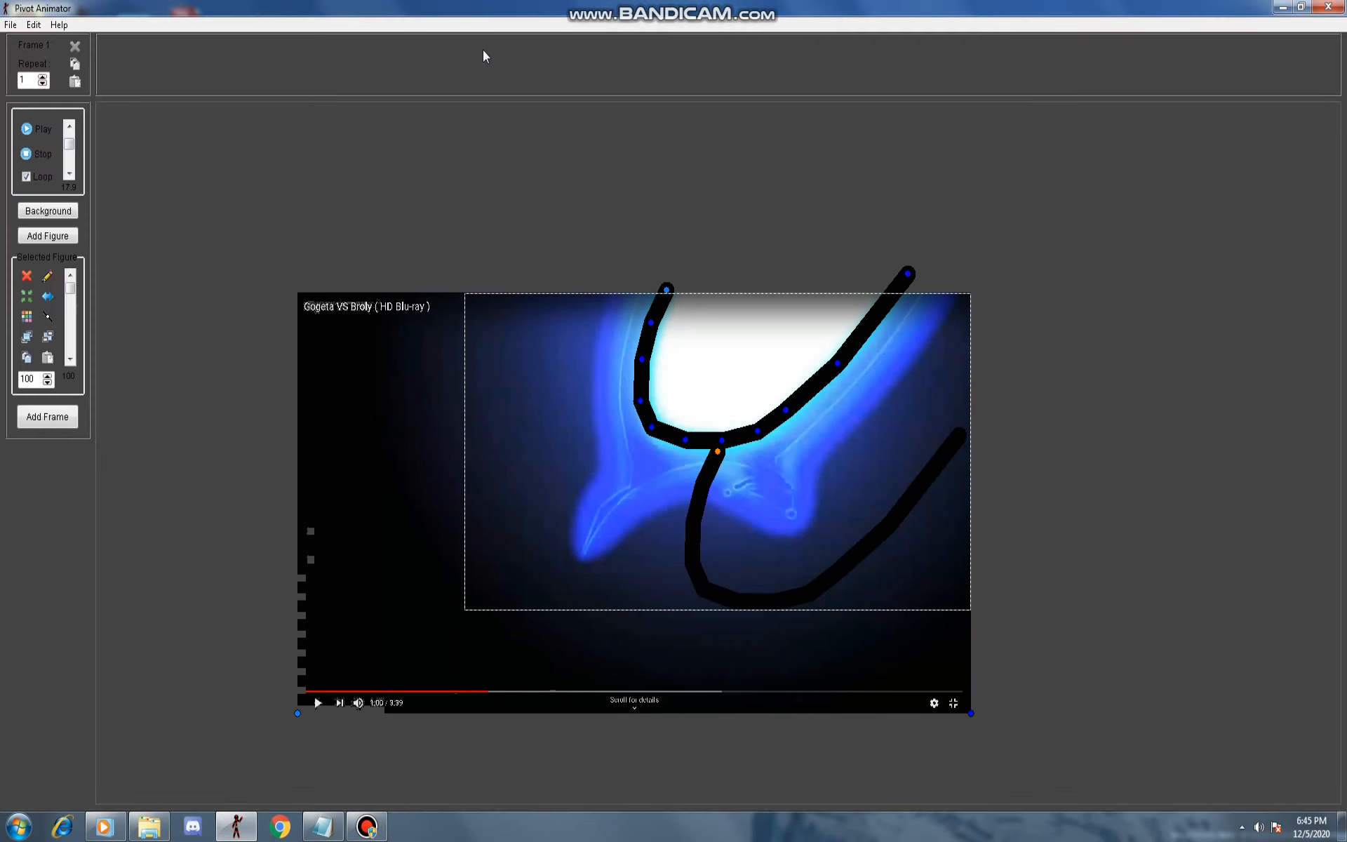
# Place the static outline over the first one along the white glow's edge, and undo a trial move away from it.
pyautogui.moveTo(717, 456); pyautogui.dragTo(674, 295)
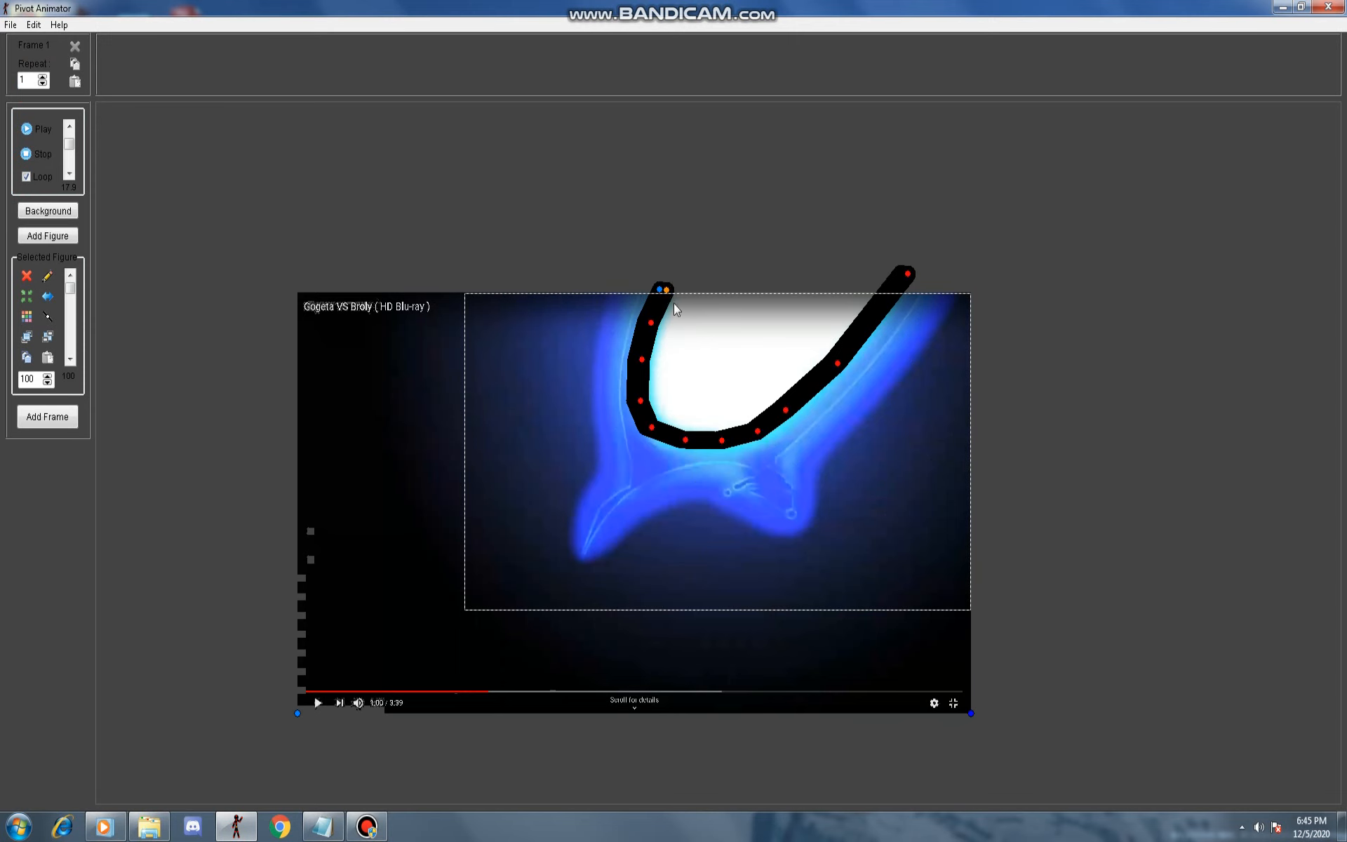
pyautogui.moveTo(669, 292); pyautogui.dragTo(288, 194)
pyautogui.hotkey('ctrl', 'z')
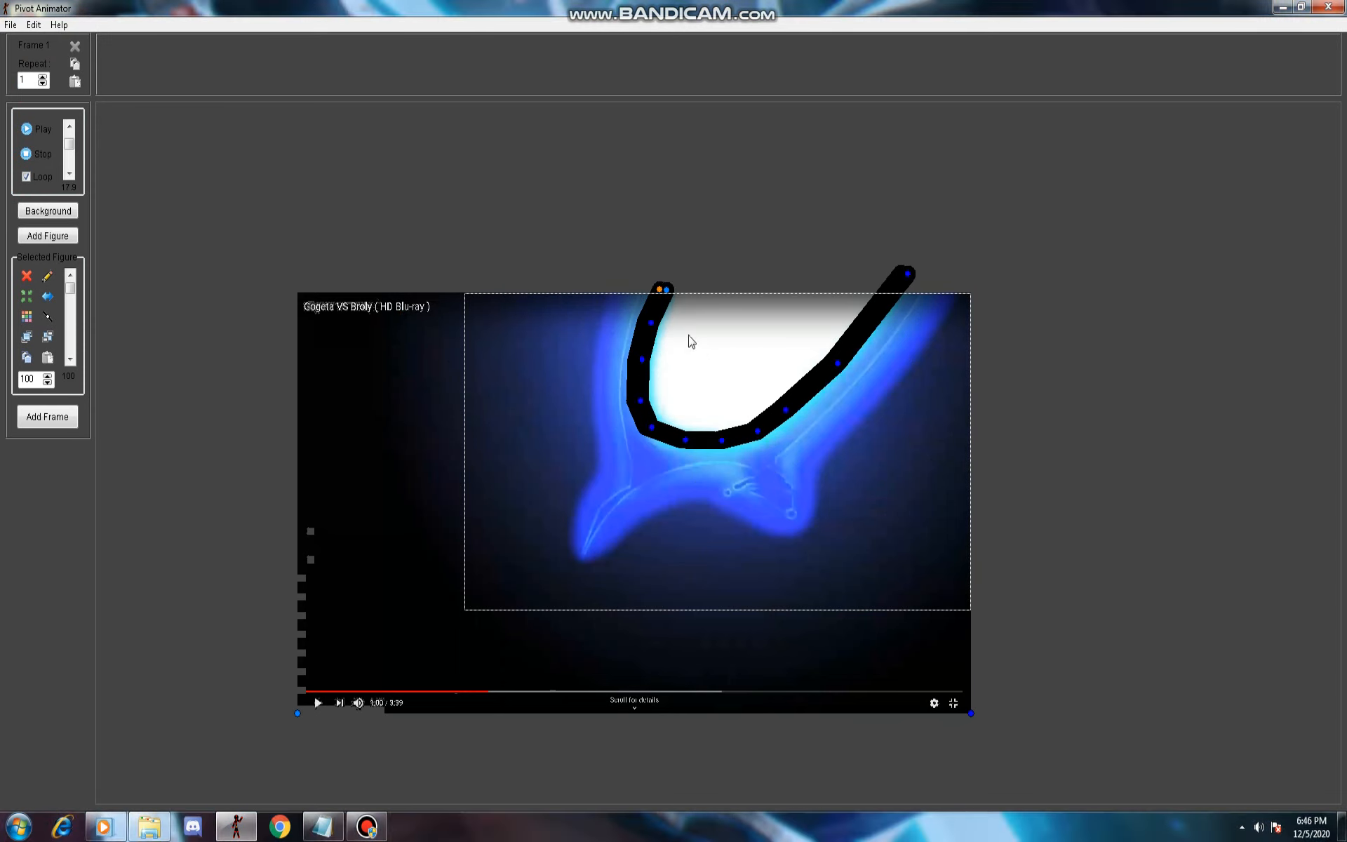
# Open the jointed outline for editing and try to add another copy to the animation as BLABLABLABL.
pyautogui.doubleClick(664, 292)
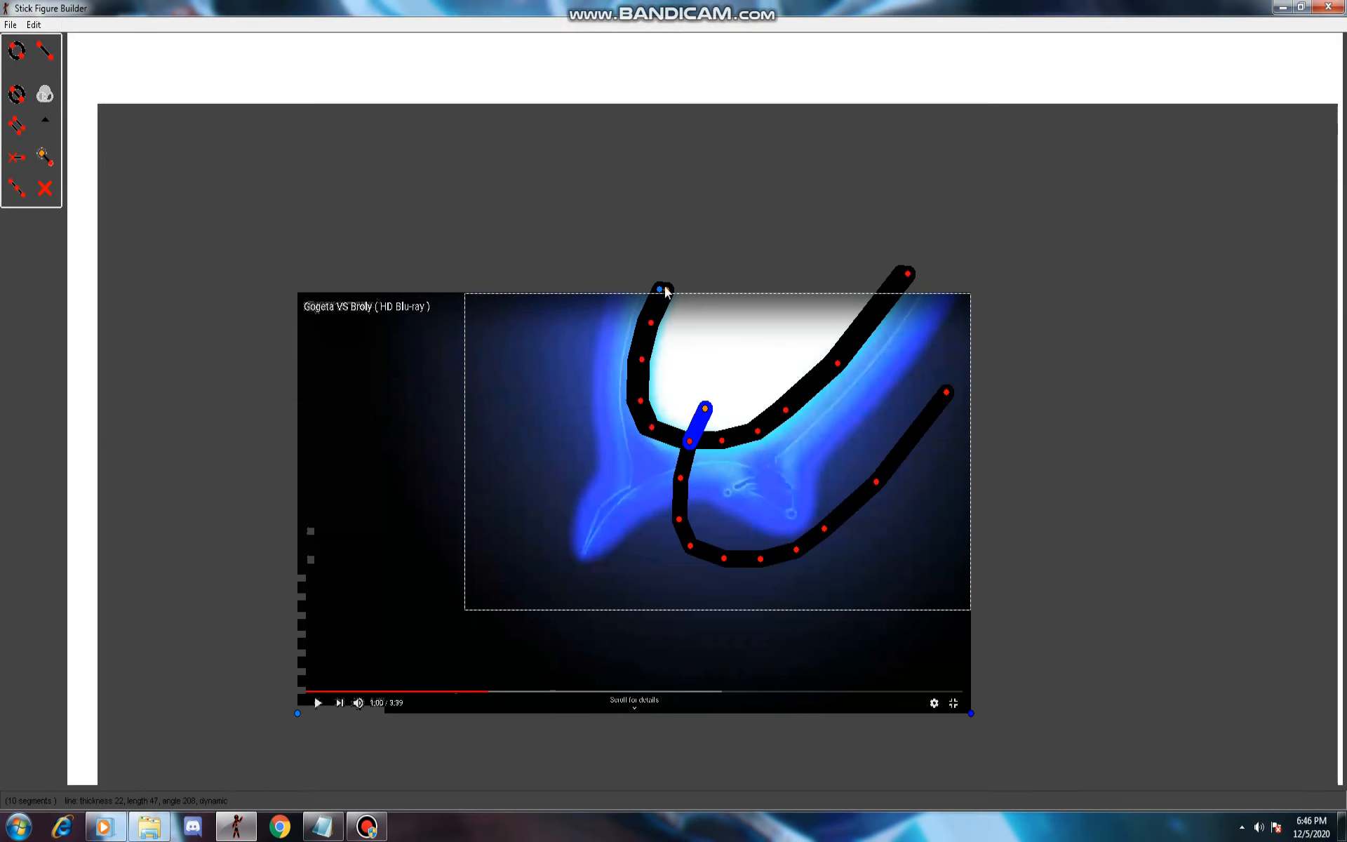
pyautogui.click(11, 27)
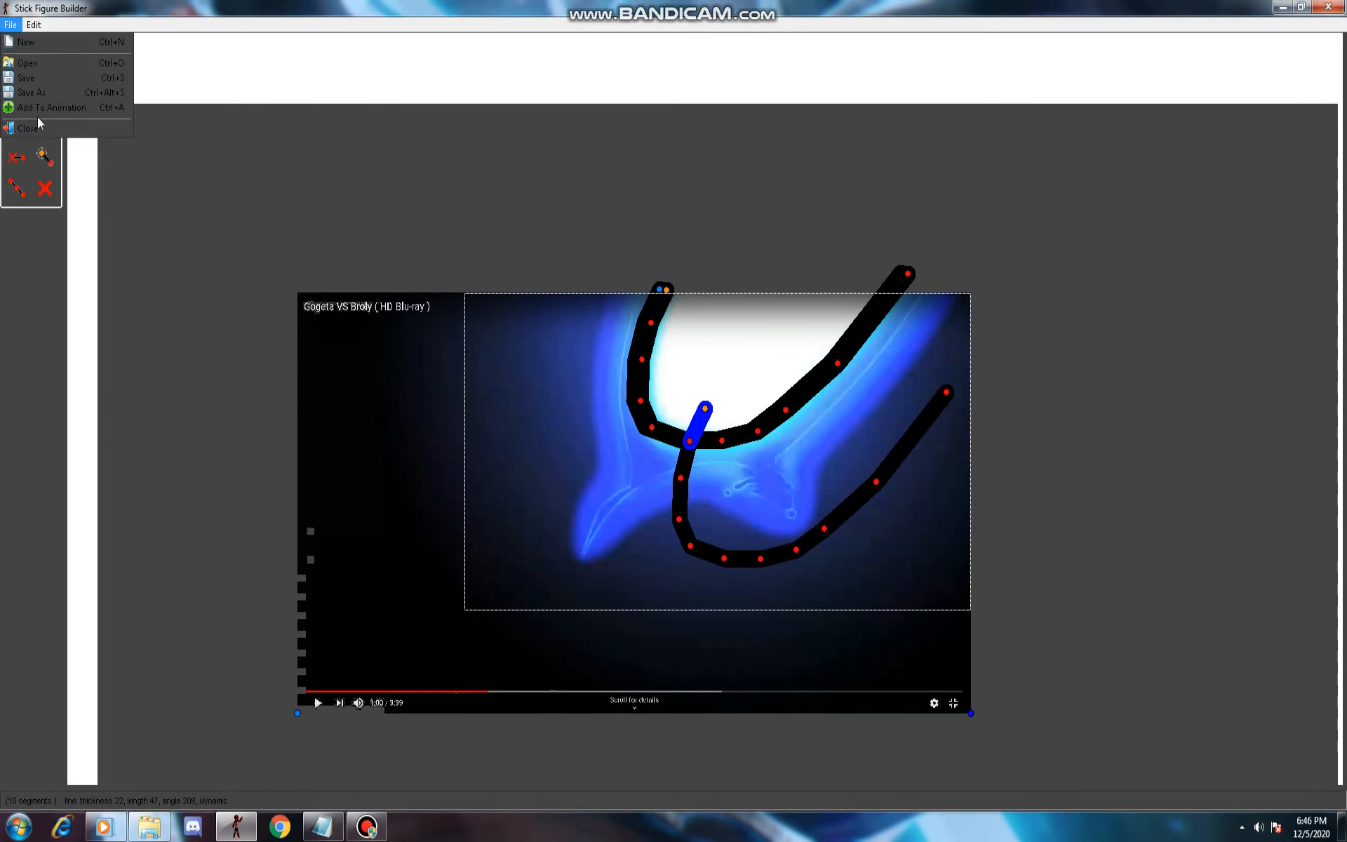
pyautogui.click(40, 109)
pyautogui.write('BLABLABLA')
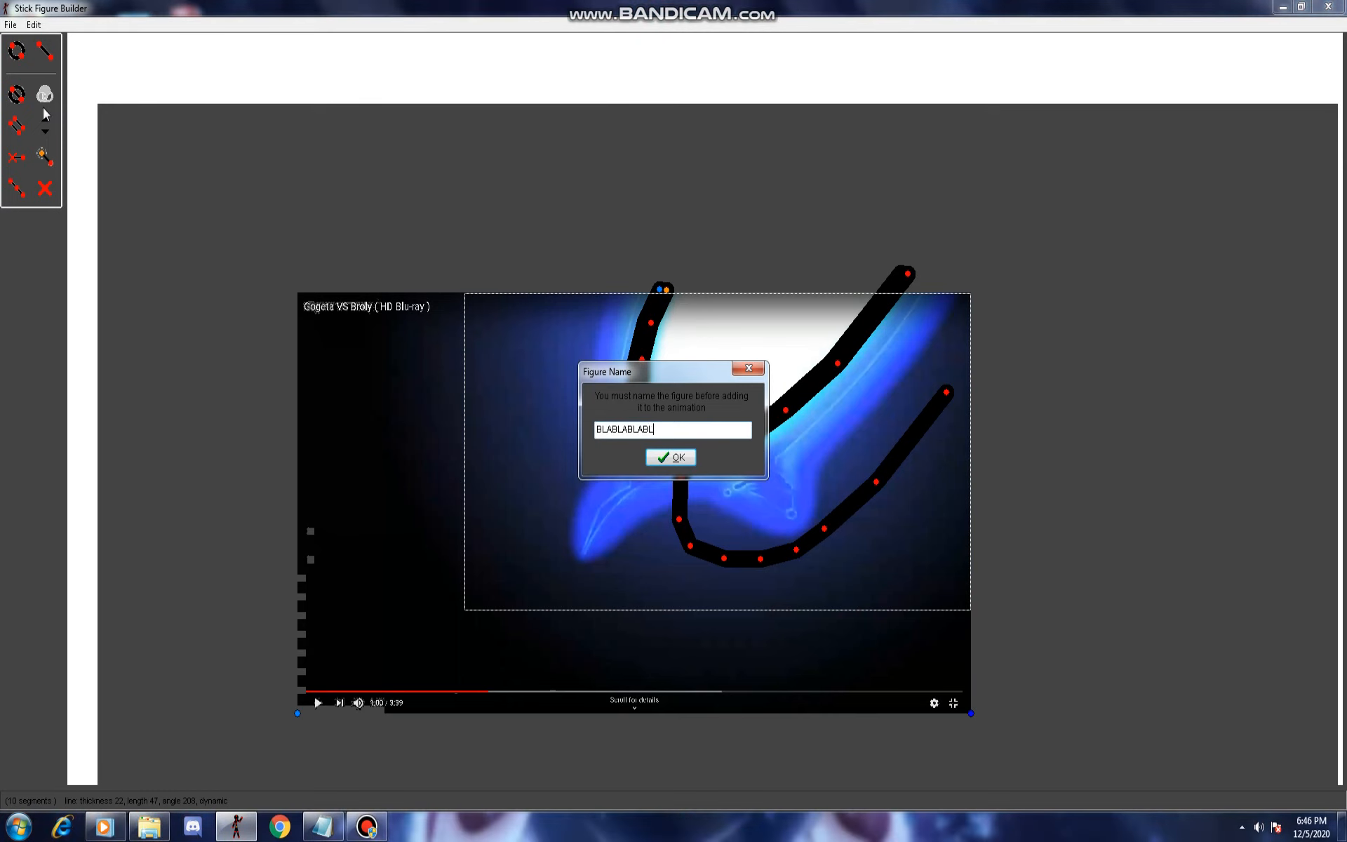
pyautogui.write('BL')
pyautogui.press('Return')
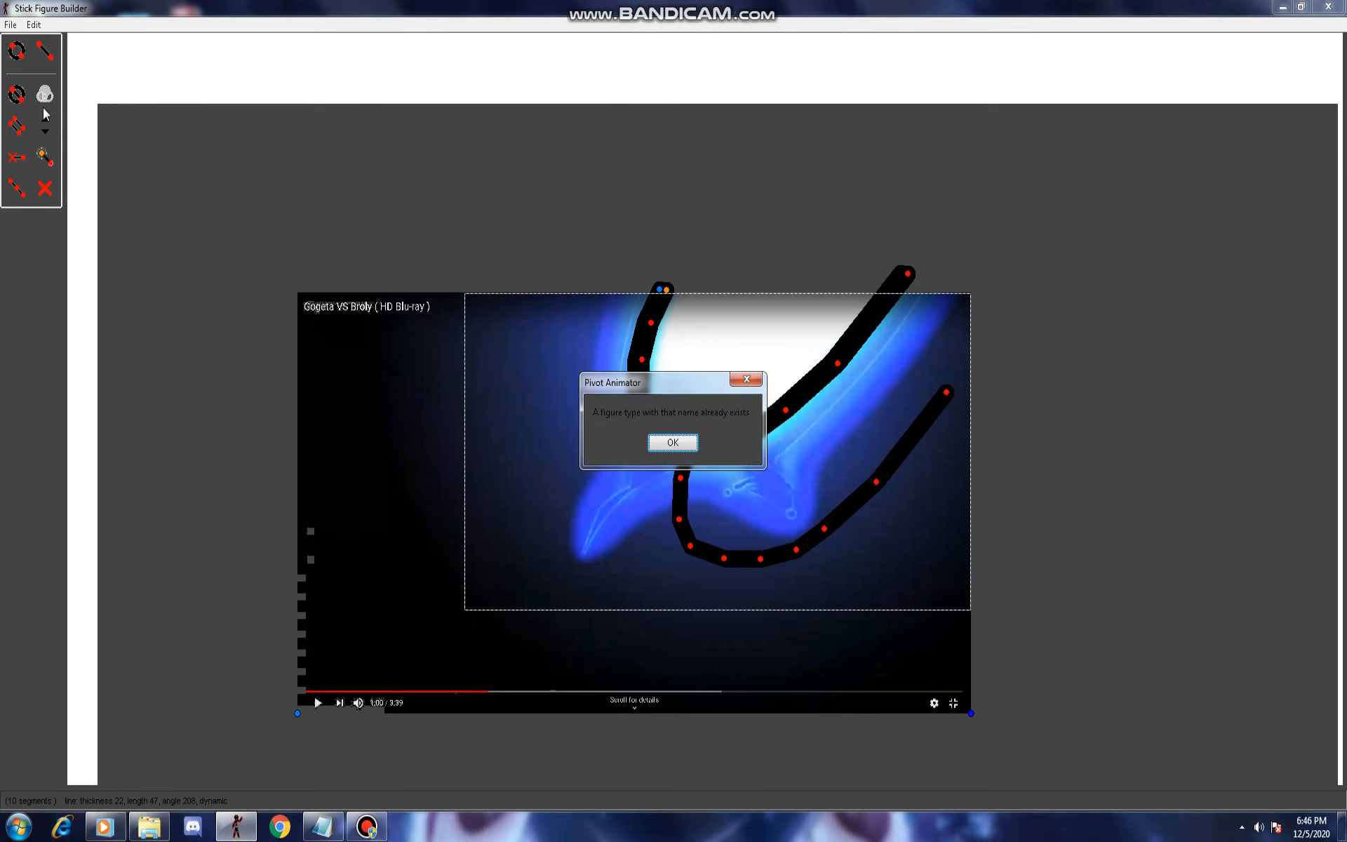
pyautogui.click(680, 448)
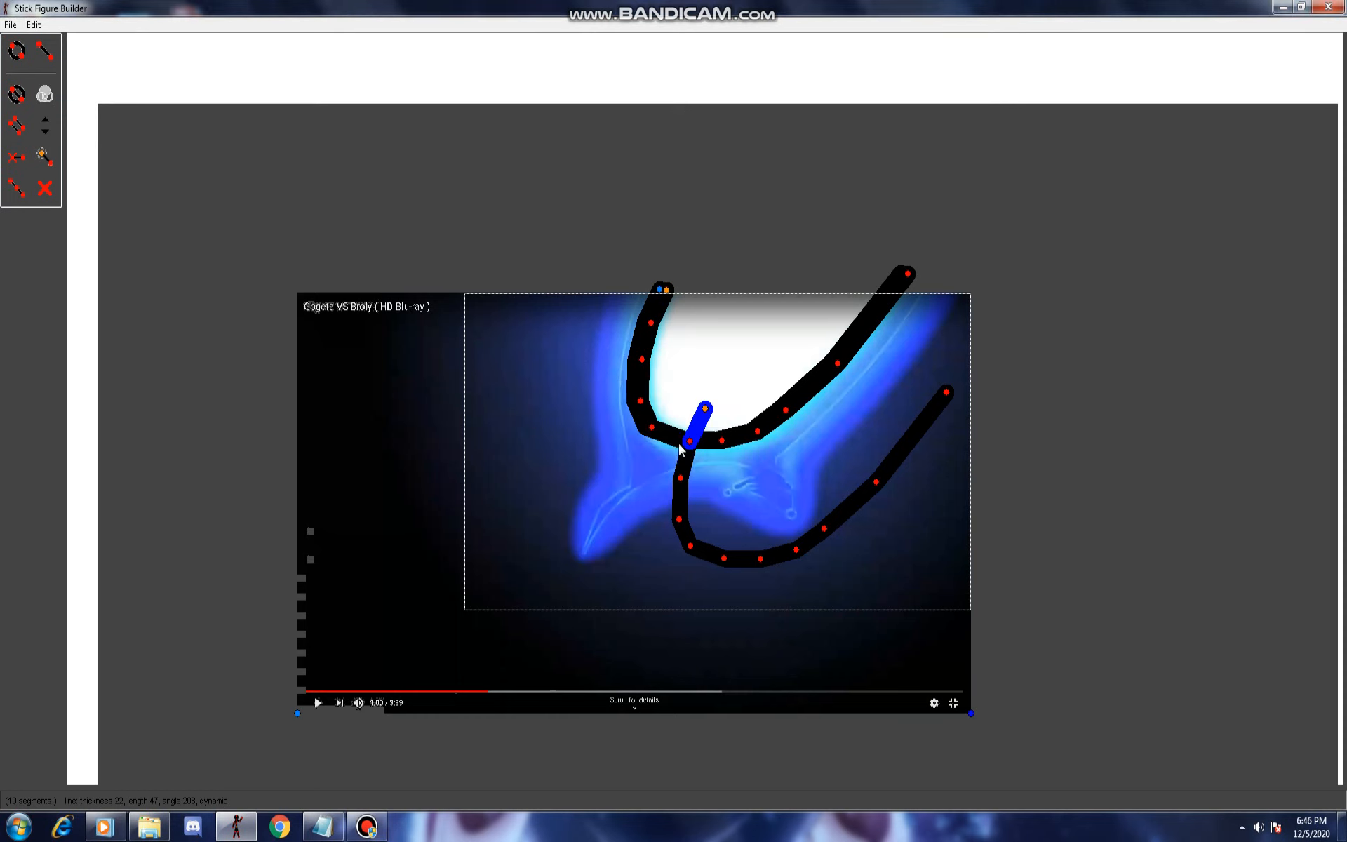
# Add the jointed copy of the outline to the animation under the name B LABLABLABL.
pyautogui.click(10, 25)
pyautogui.click(39, 116)
pyautogui.write('B ')
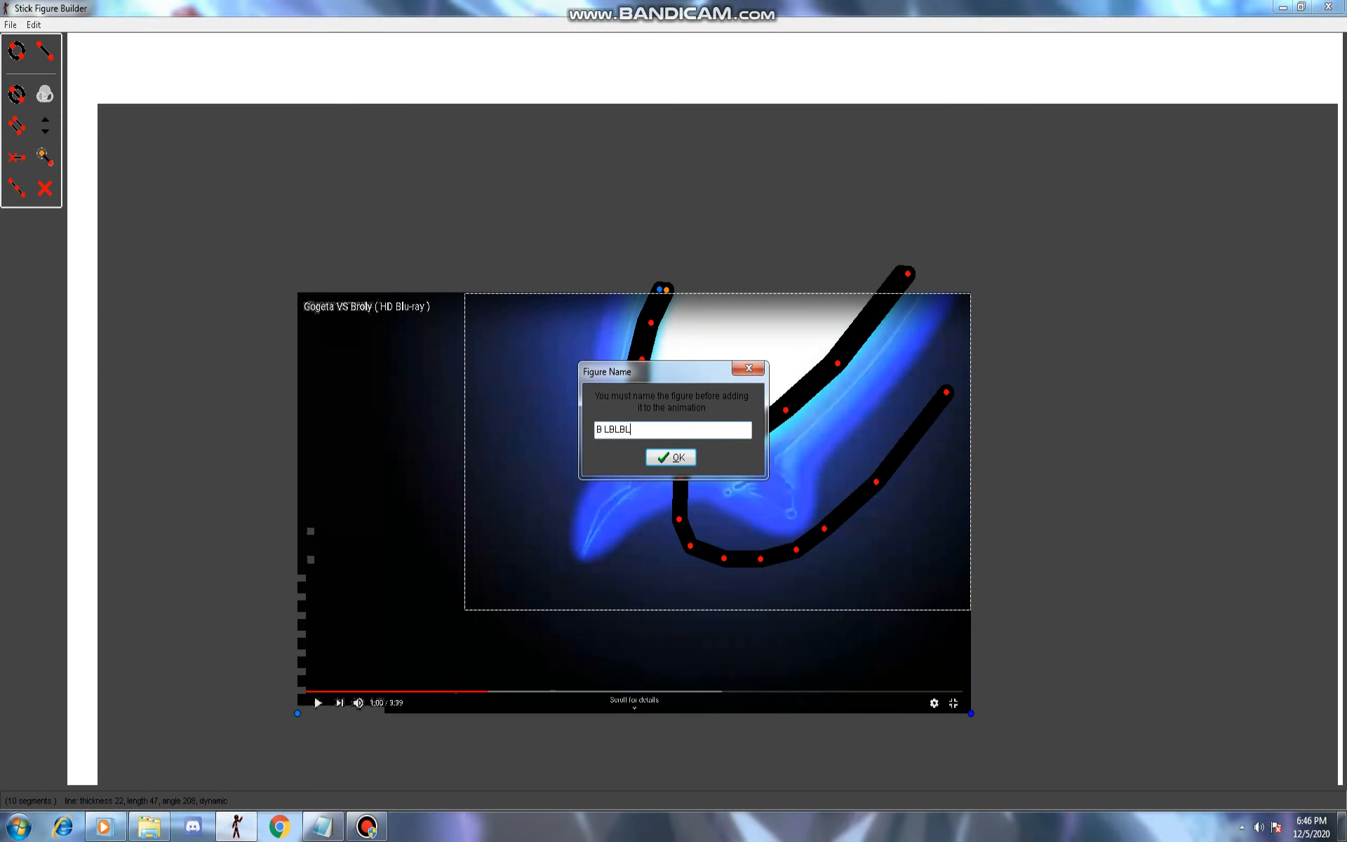
pyautogui.write('LBLBLAL')
pyautogui.press('BackSpace')
pyautogui.press('BackSpace')
pyautogui.press('BackSpace')
pyautogui.write('LABLABLA')
pyautogui.press('Return')
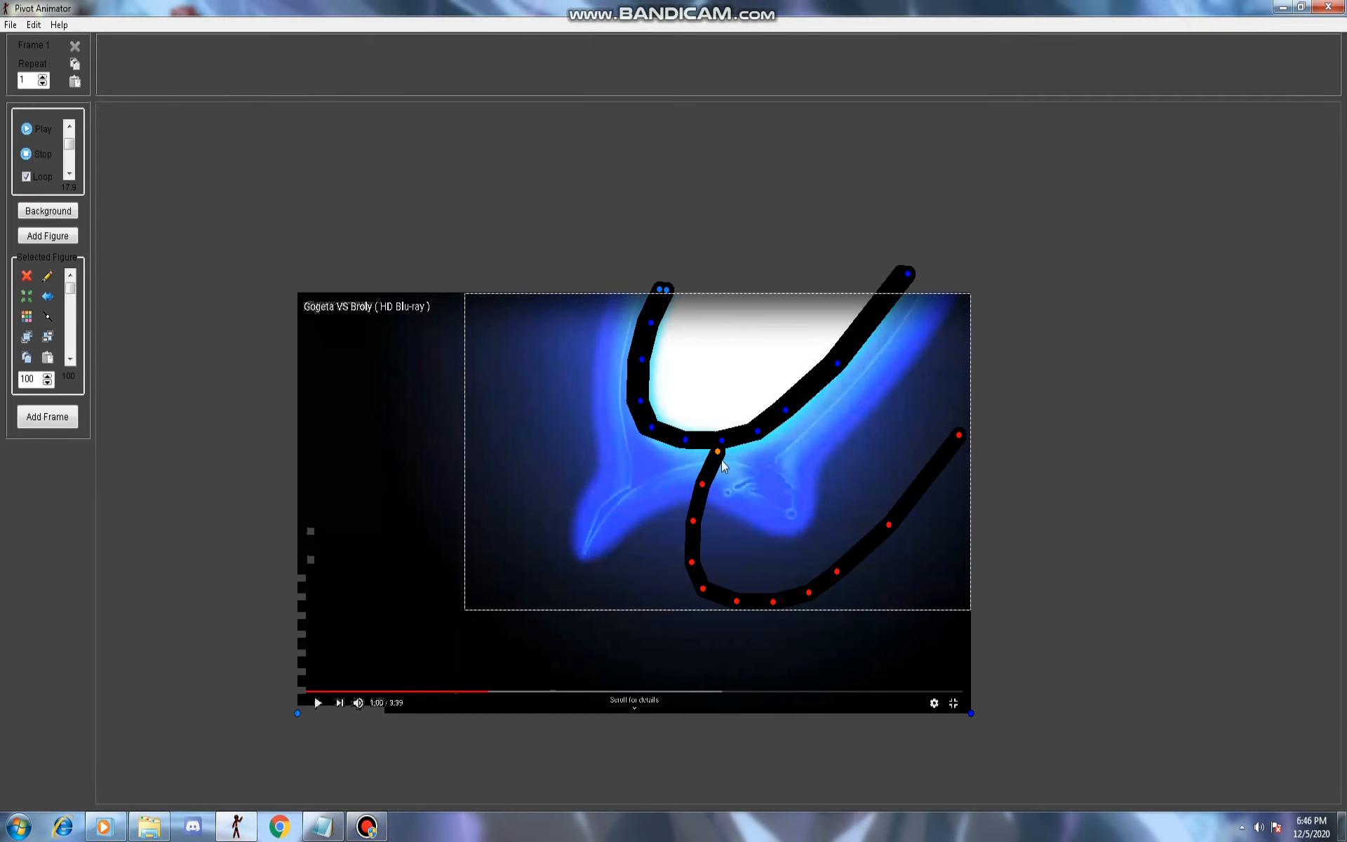
# Move the newly added copy clear of the other outlines and delete it together with its figure type.
pyautogui.moveTo(717, 451); pyautogui.dragTo(498, 212)
pyautogui.click(24, 280)
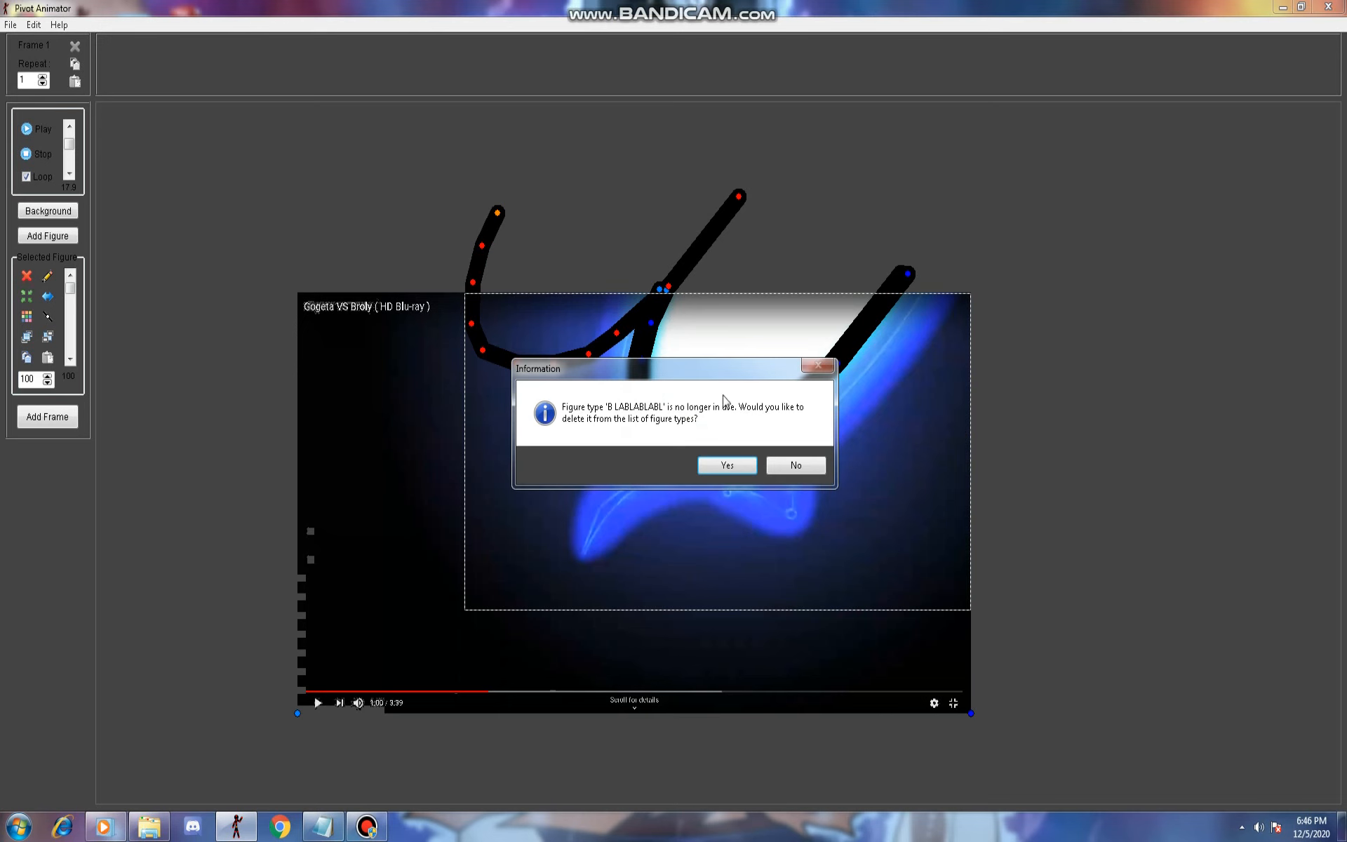
pyautogui.click(725, 465)
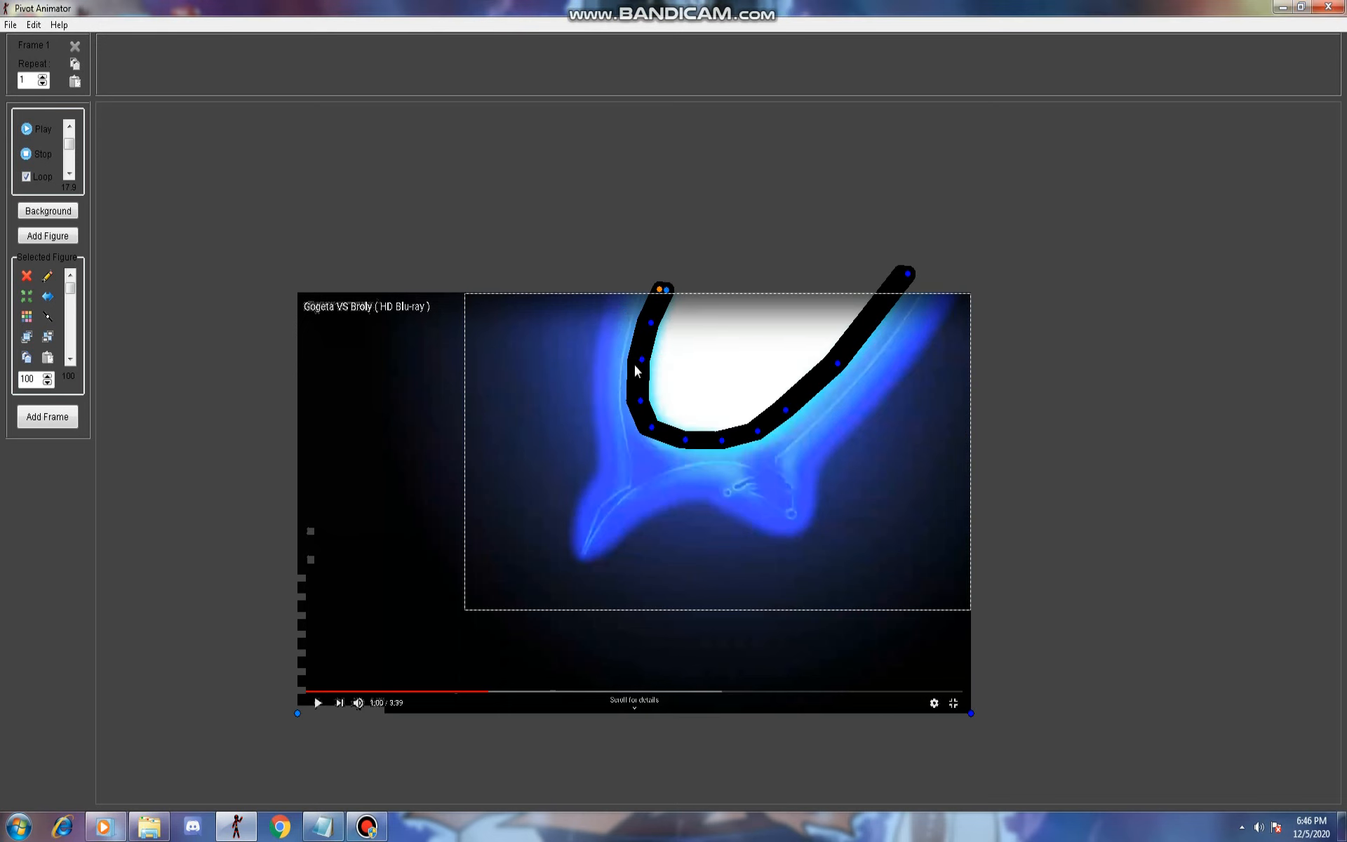
# Pull the jointed outline away from the static one and delete it together with its figure type.
pyautogui.click(668, 290)
pyautogui.moveTo(668, 291); pyautogui.dragTo(180, 316)
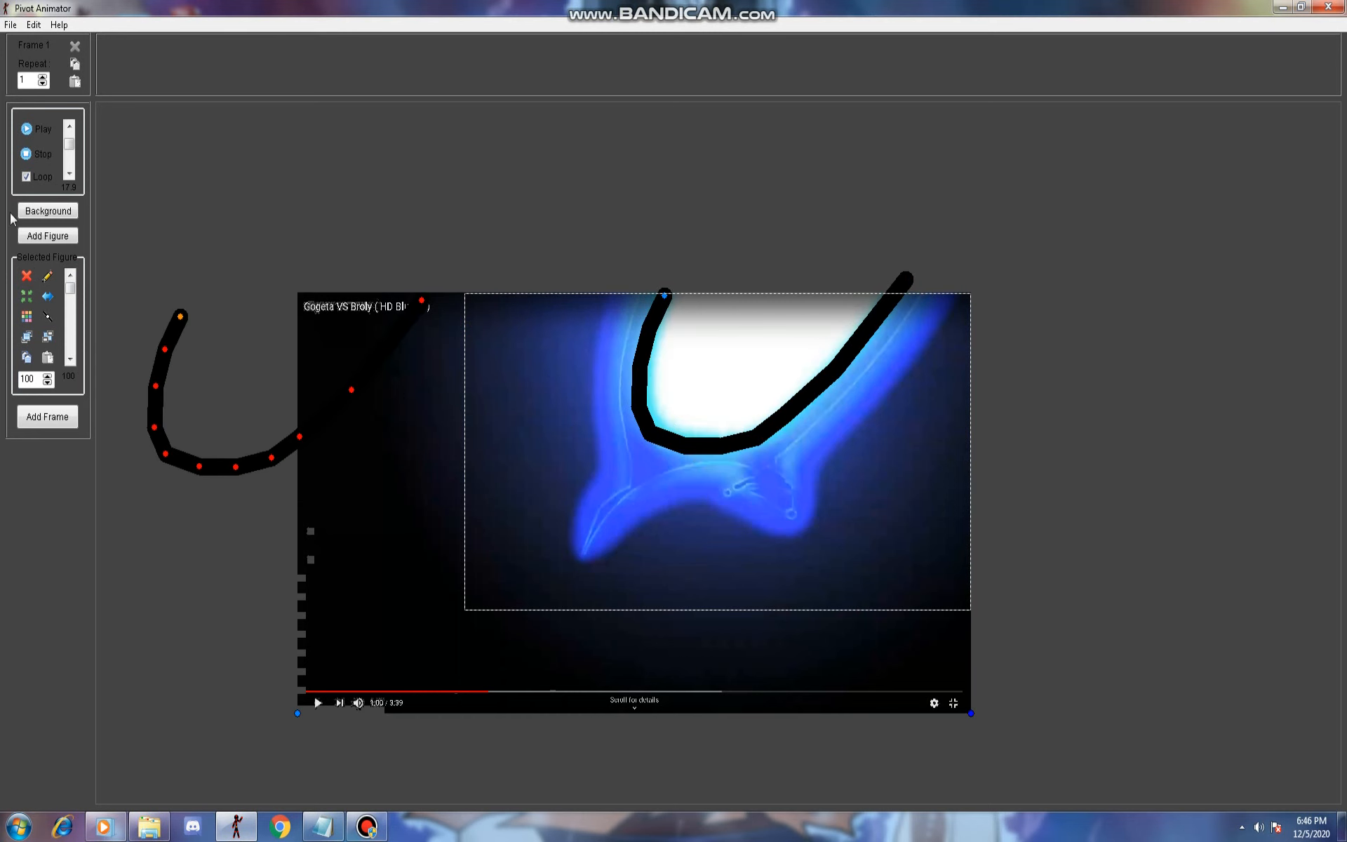
pyautogui.click(27, 276)
pyautogui.click(725, 467)
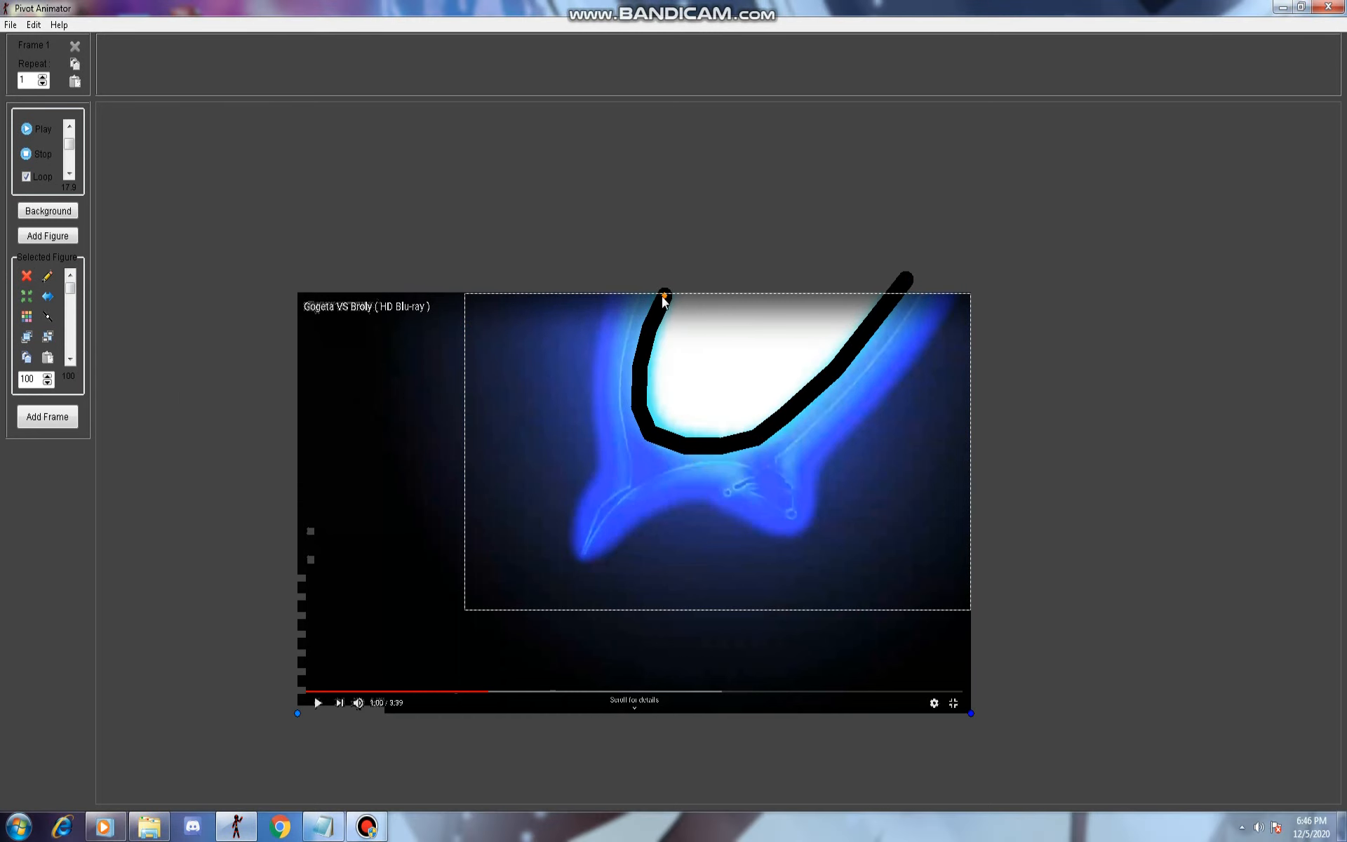
# Realign the static outline with the glow's edge, and delete it together with its figure type.
pyautogui.moveTo(665, 296); pyautogui.dragTo(674, 299)
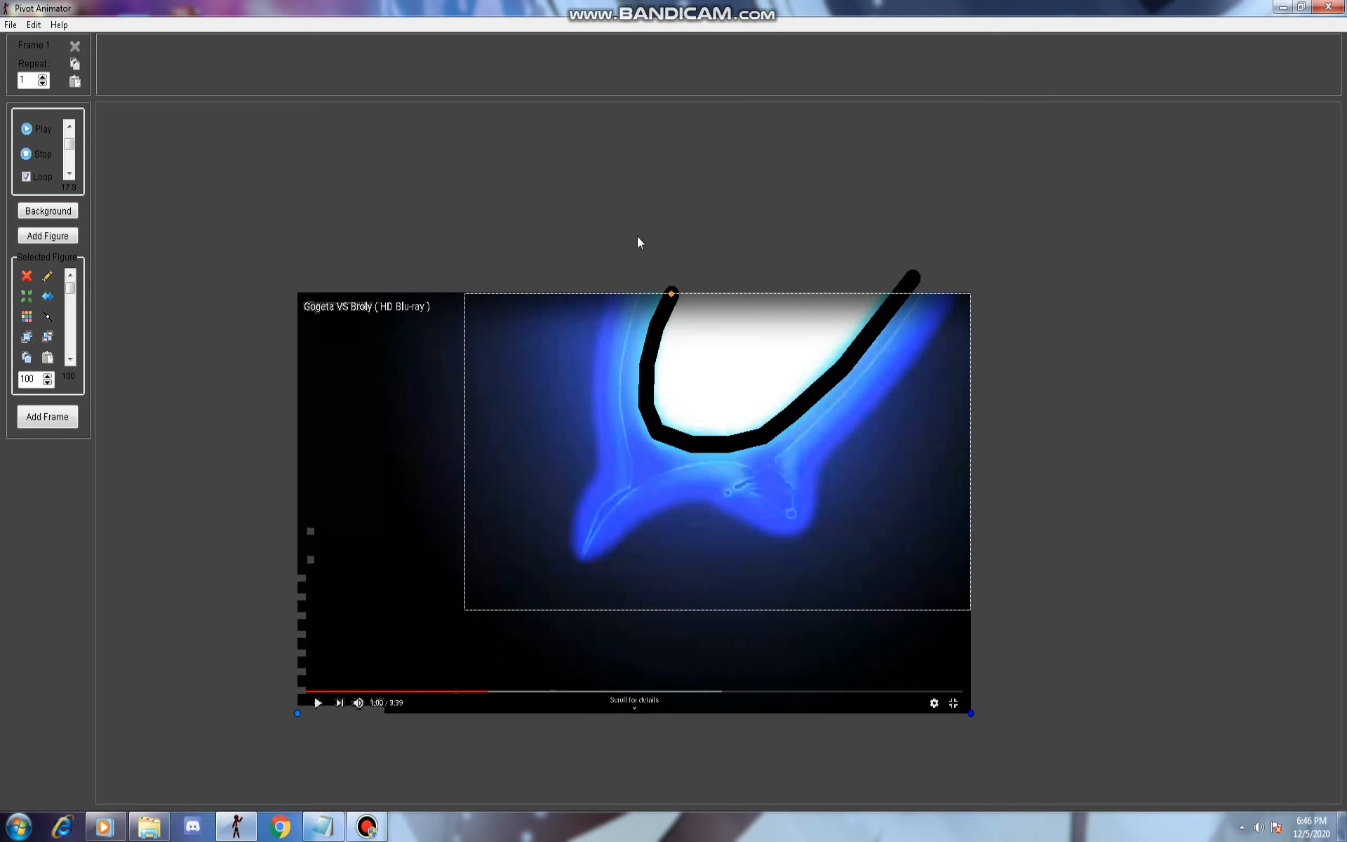
pyautogui.click(26, 276)
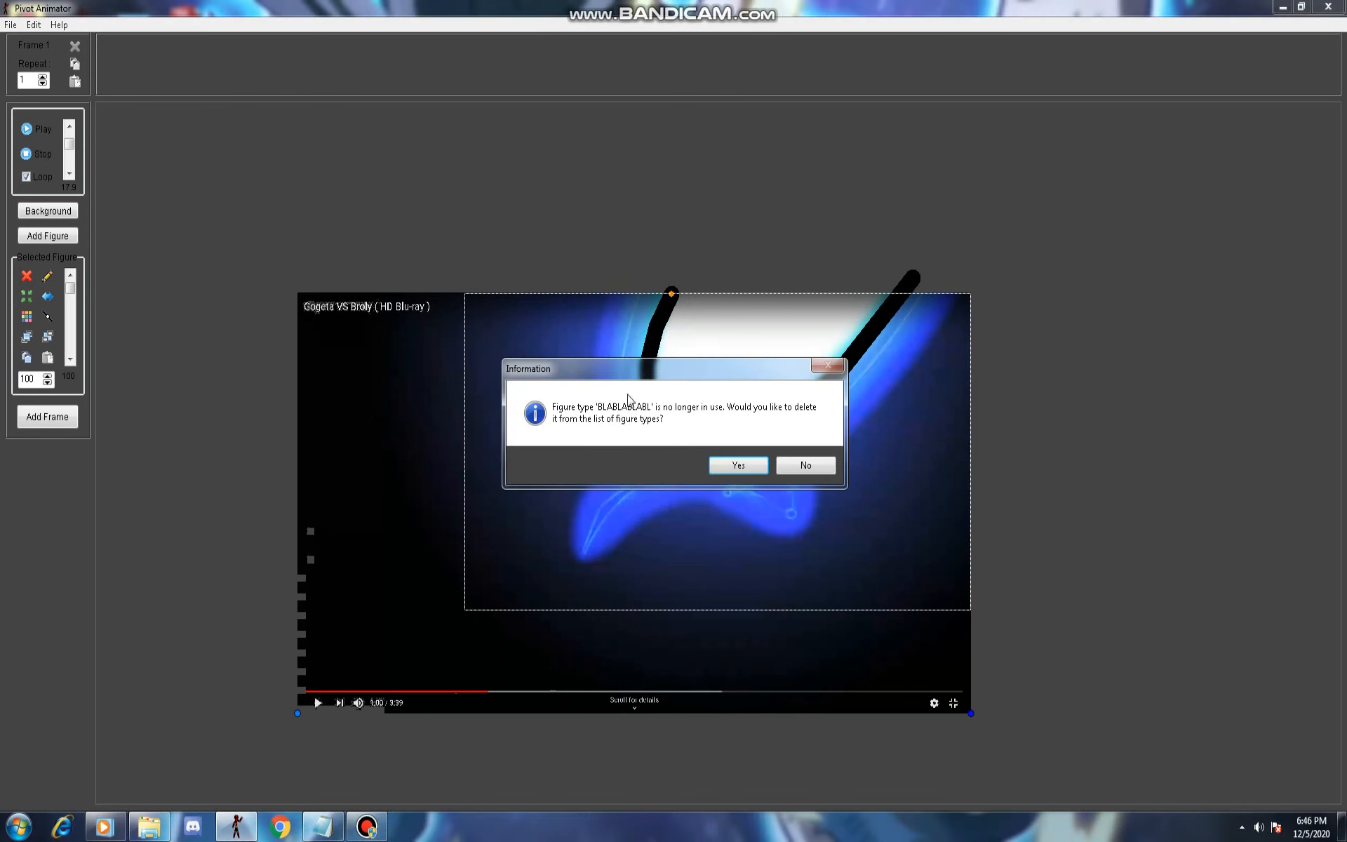
pyautogui.click(724, 467)
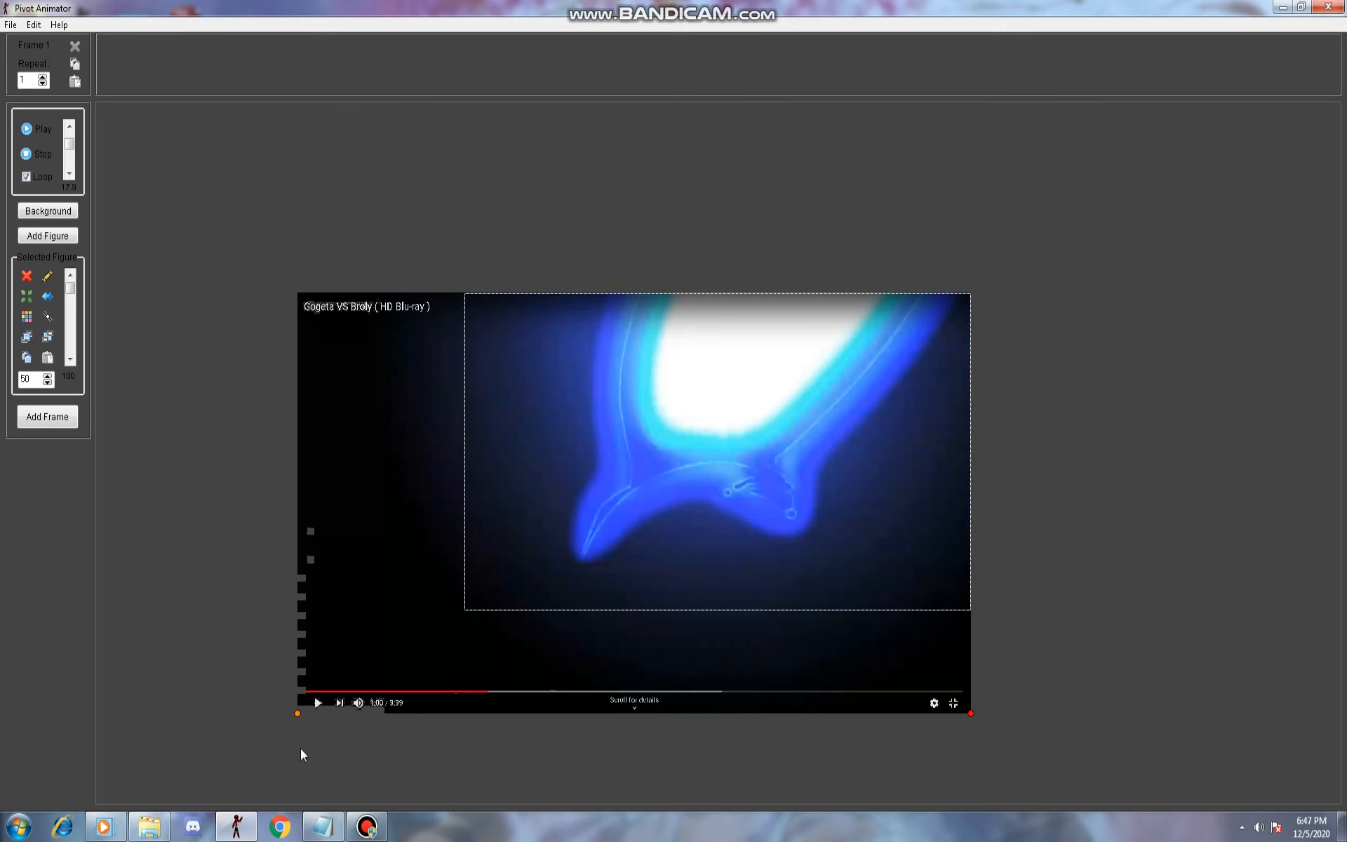
# Nudge the screenshot figure off its place and back, and examine Bandicam's image capture and format settings.
pyautogui.moveTo(297, 714)
pyautogui.mouseDown()
pyautogui.moveTo(289, 729)
pyautogui.moveTo(305, 708)
pyautogui.mouseUp()
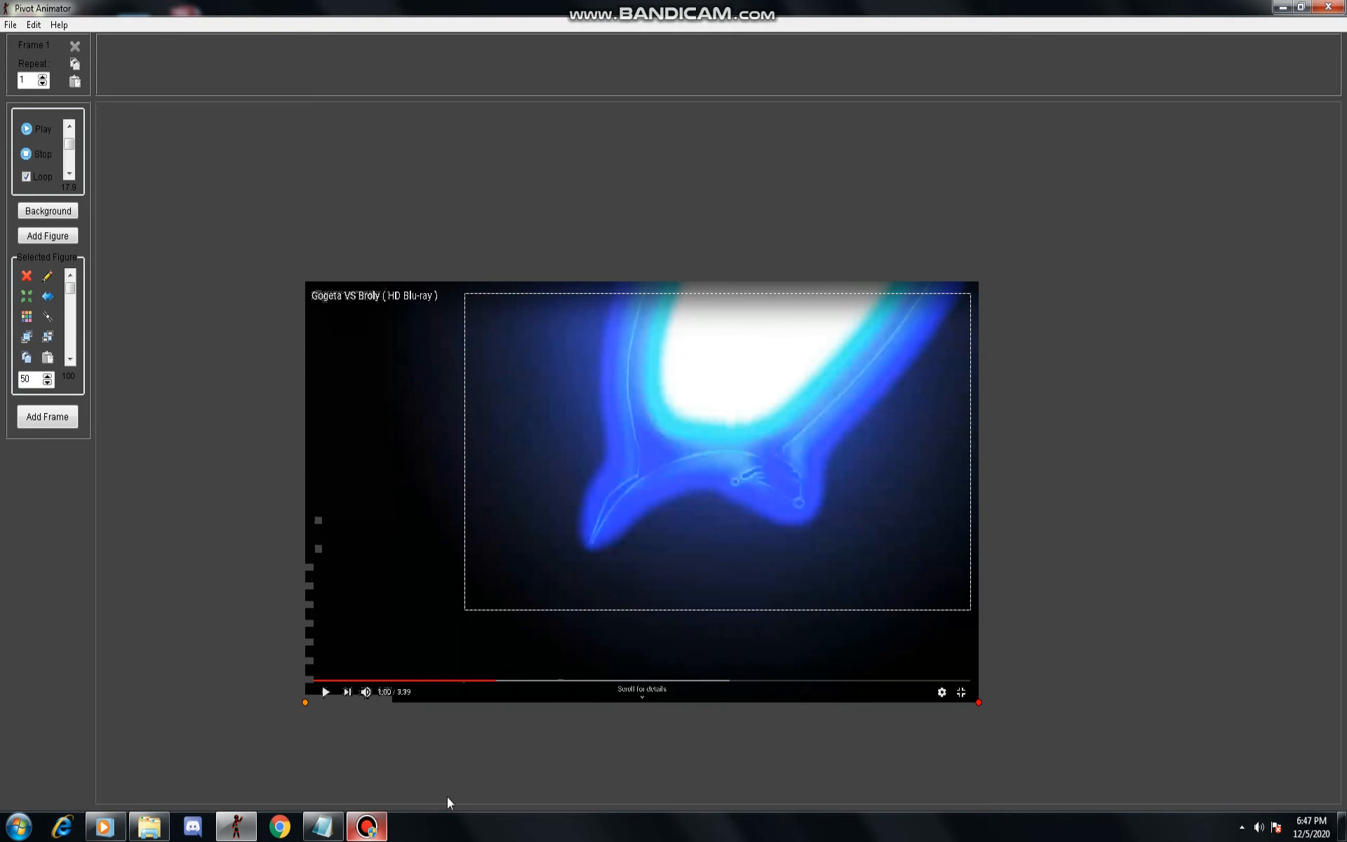
pyautogui.click(366, 826)
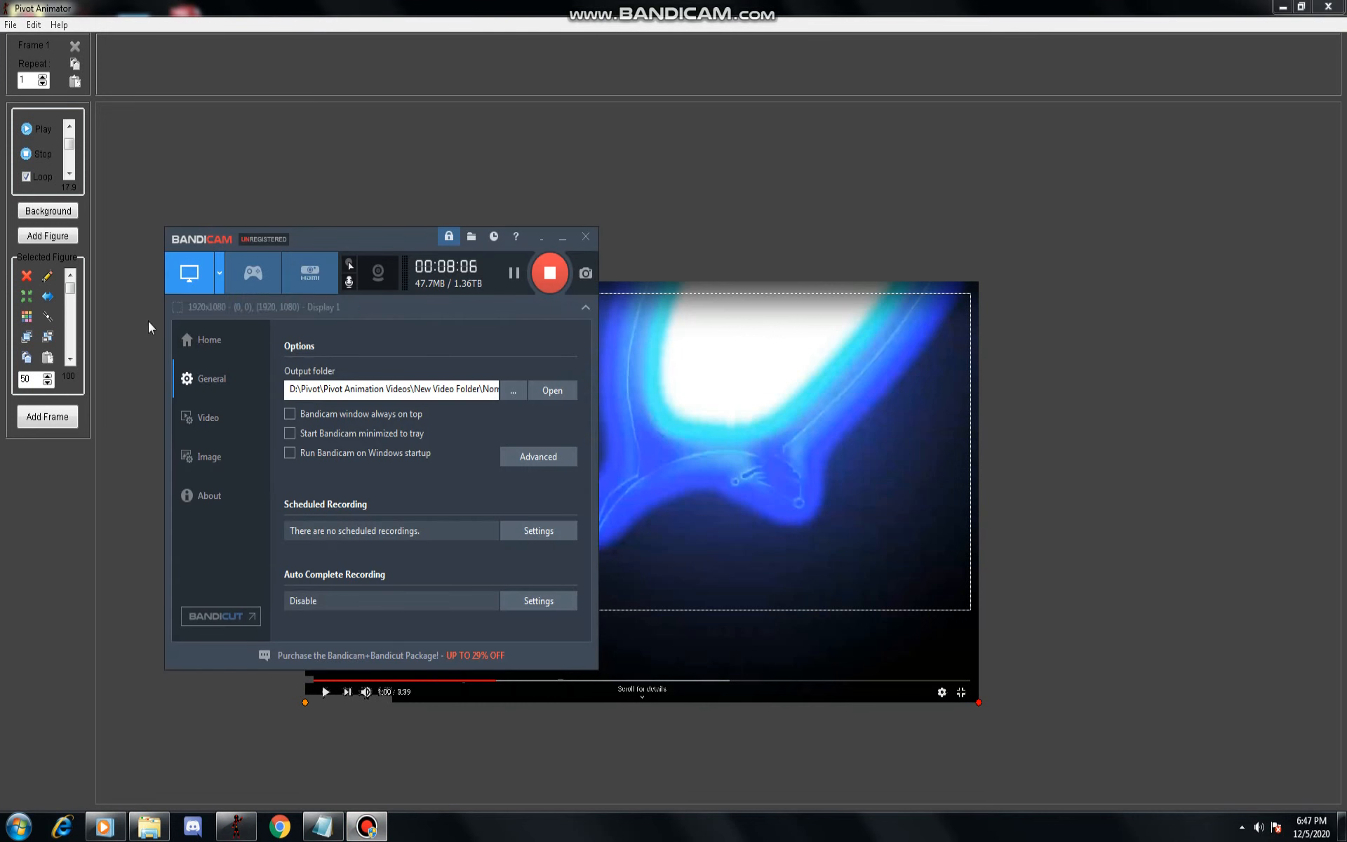
pyautogui.click(219, 454)
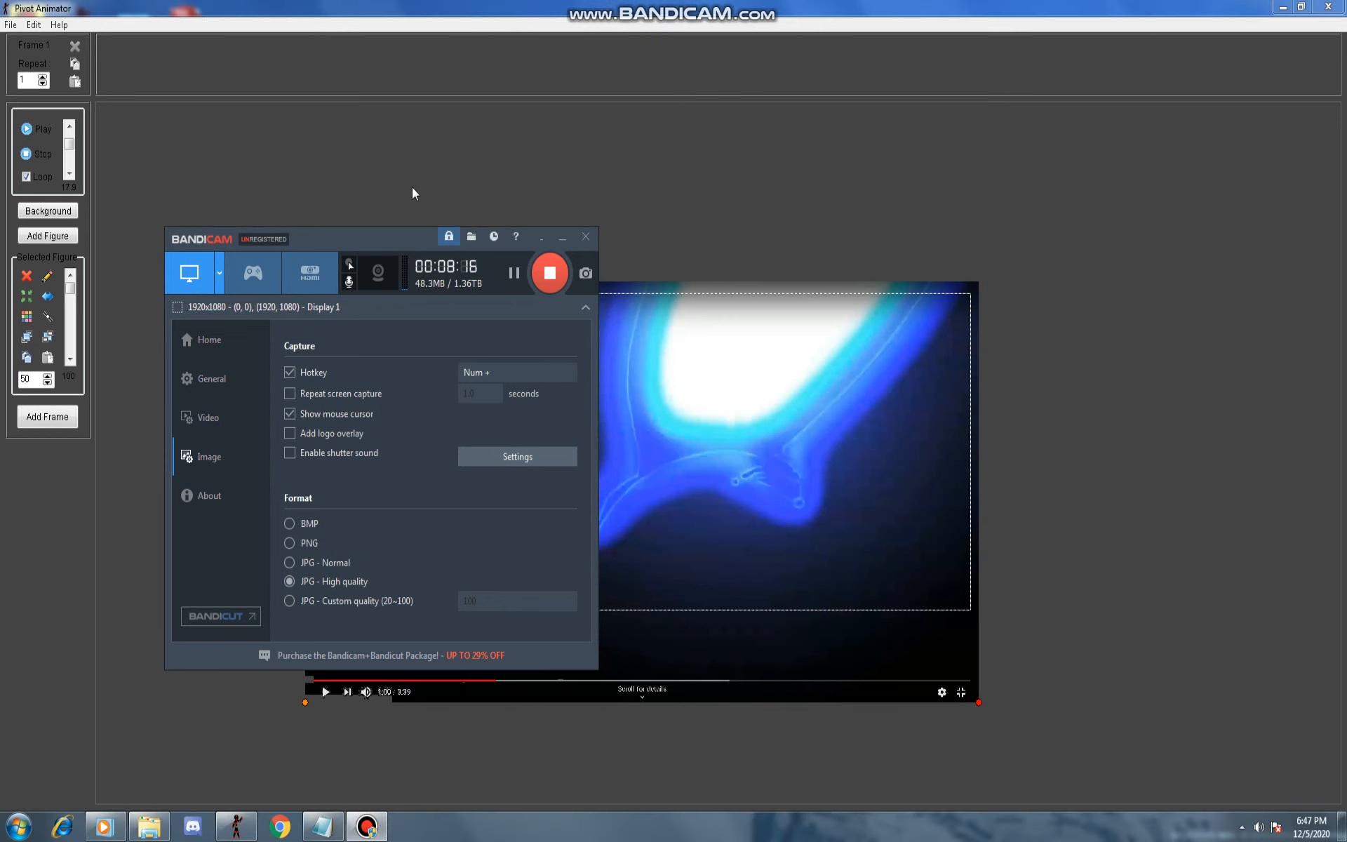
pyautogui.click(646, 558)
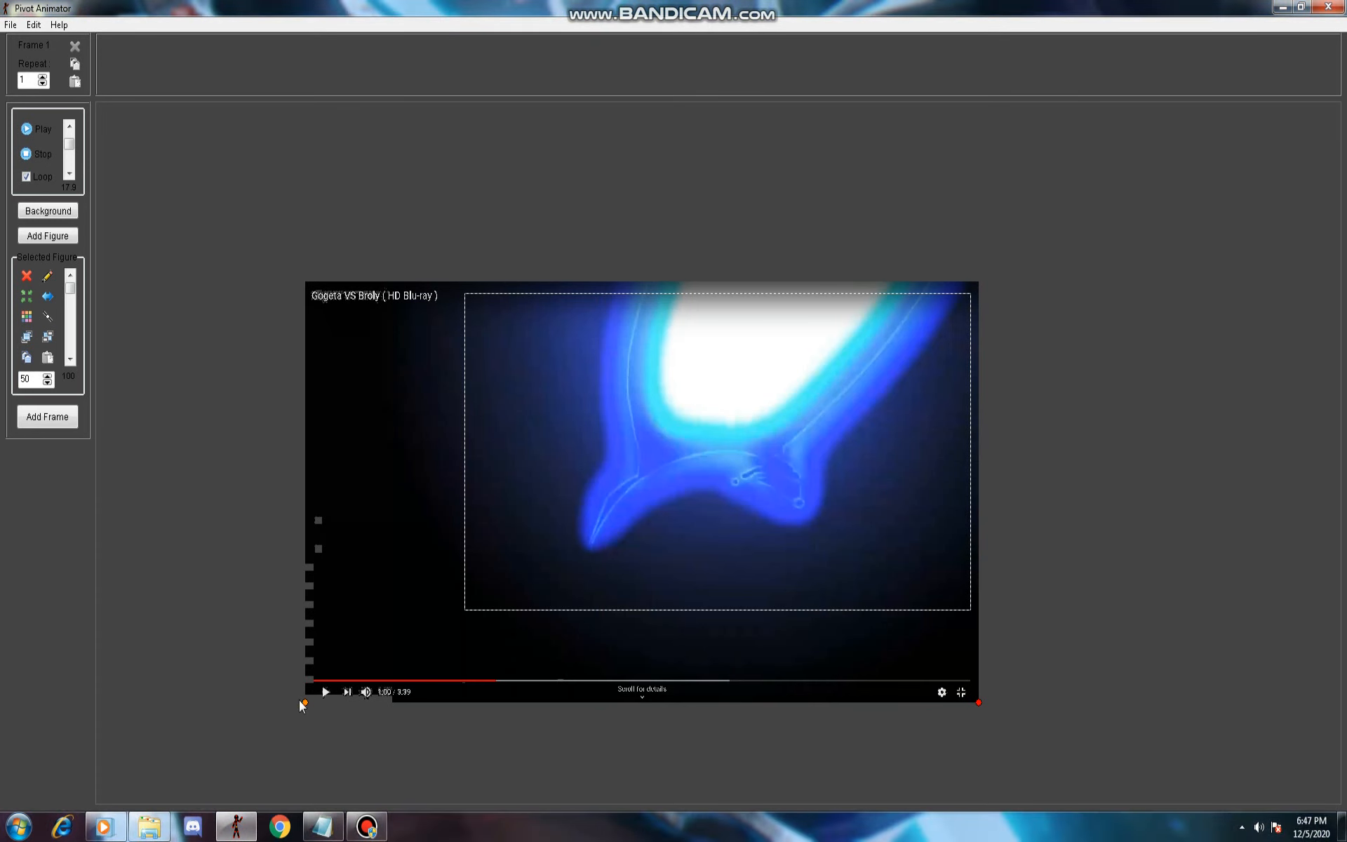
pyautogui.moveTo(303, 705)
pyautogui.mouseDown()
pyautogui.moveTo(243, 751)
pyautogui.moveTo(383, 647)
pyautogui.moveTo(297, 712)
pyautogui.mouseUp()
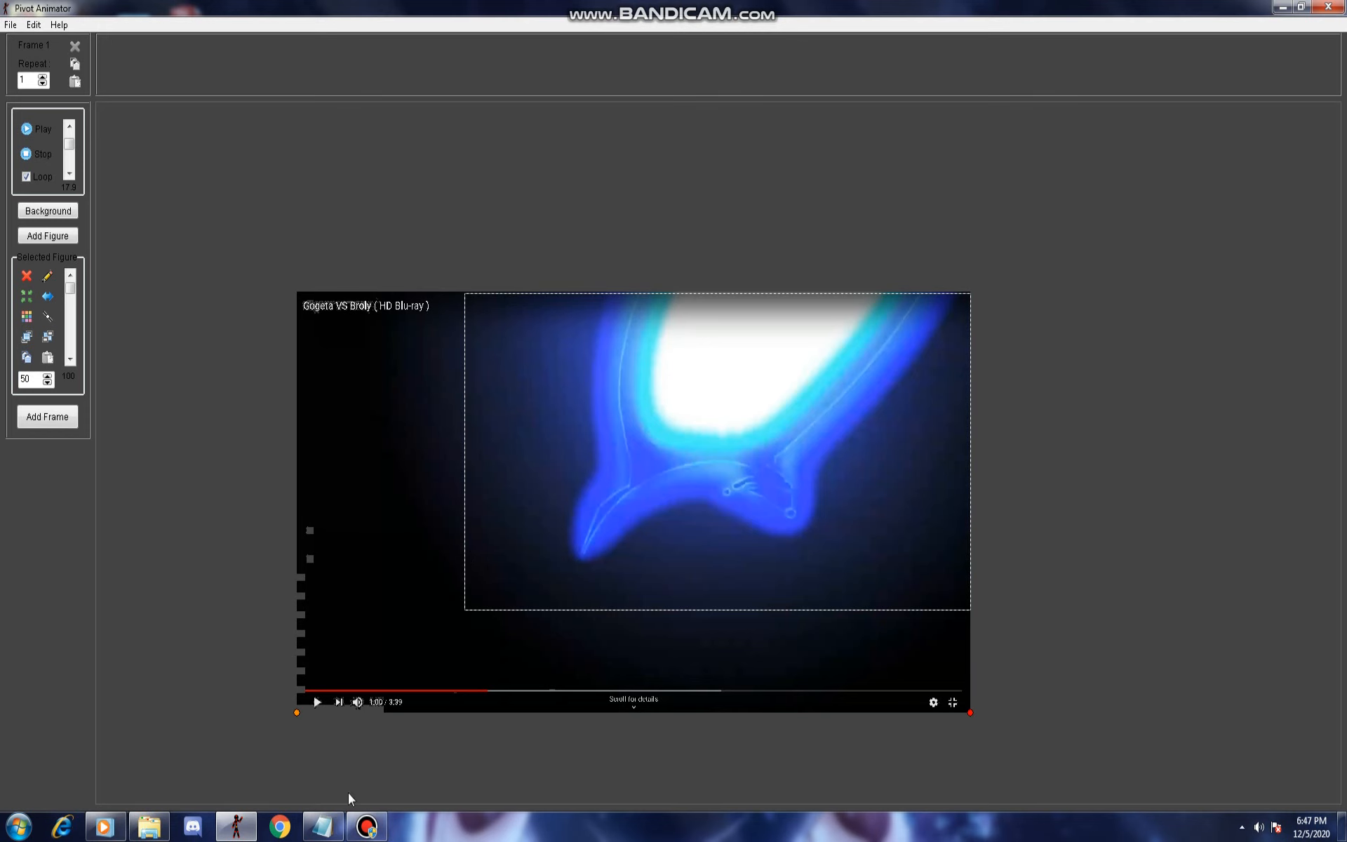
pyautogui.moveTo(187, 576); pyautogui.dragTo(1100, 750)
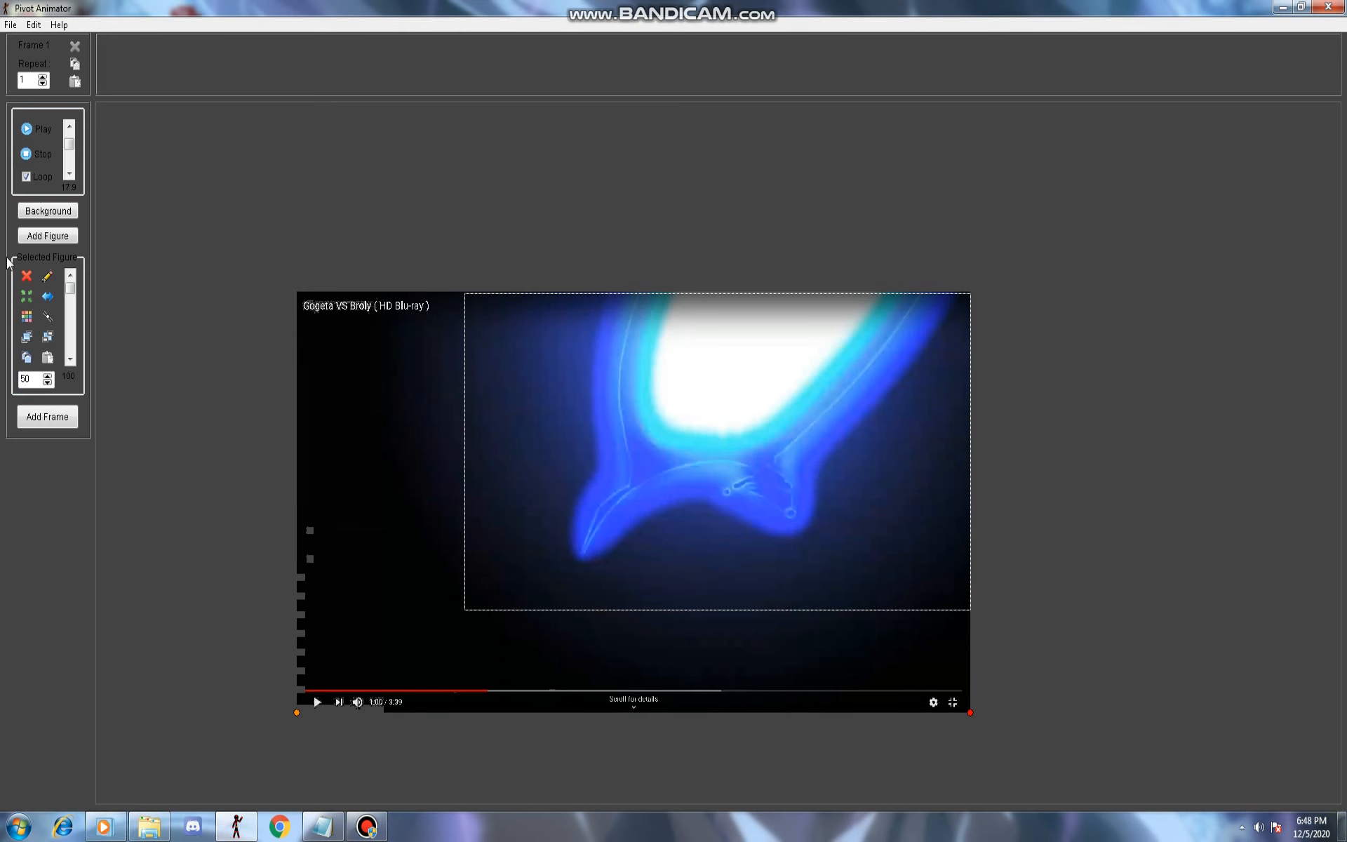
pyautogui.click(365, 826)
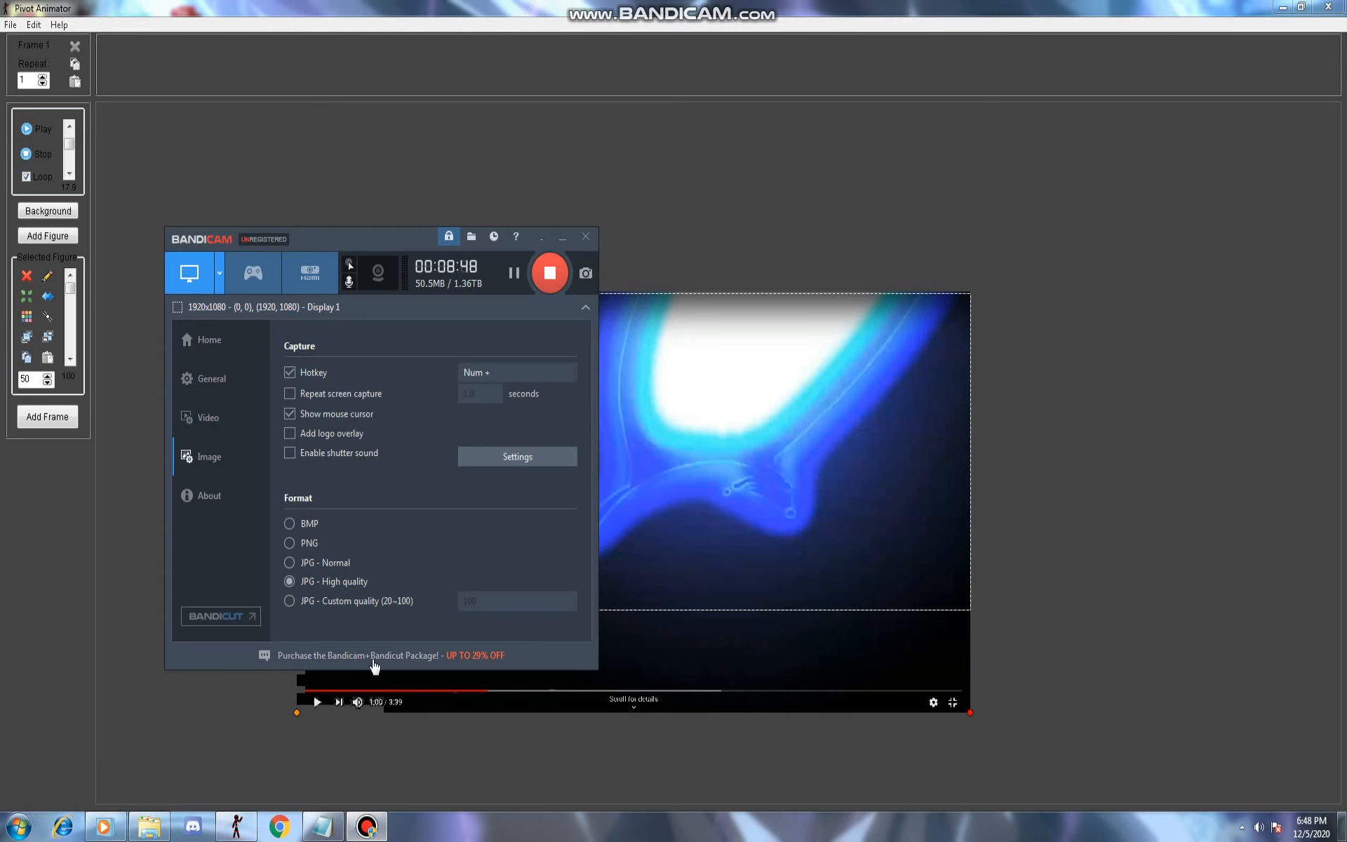
pyautogui.click(671, 486)
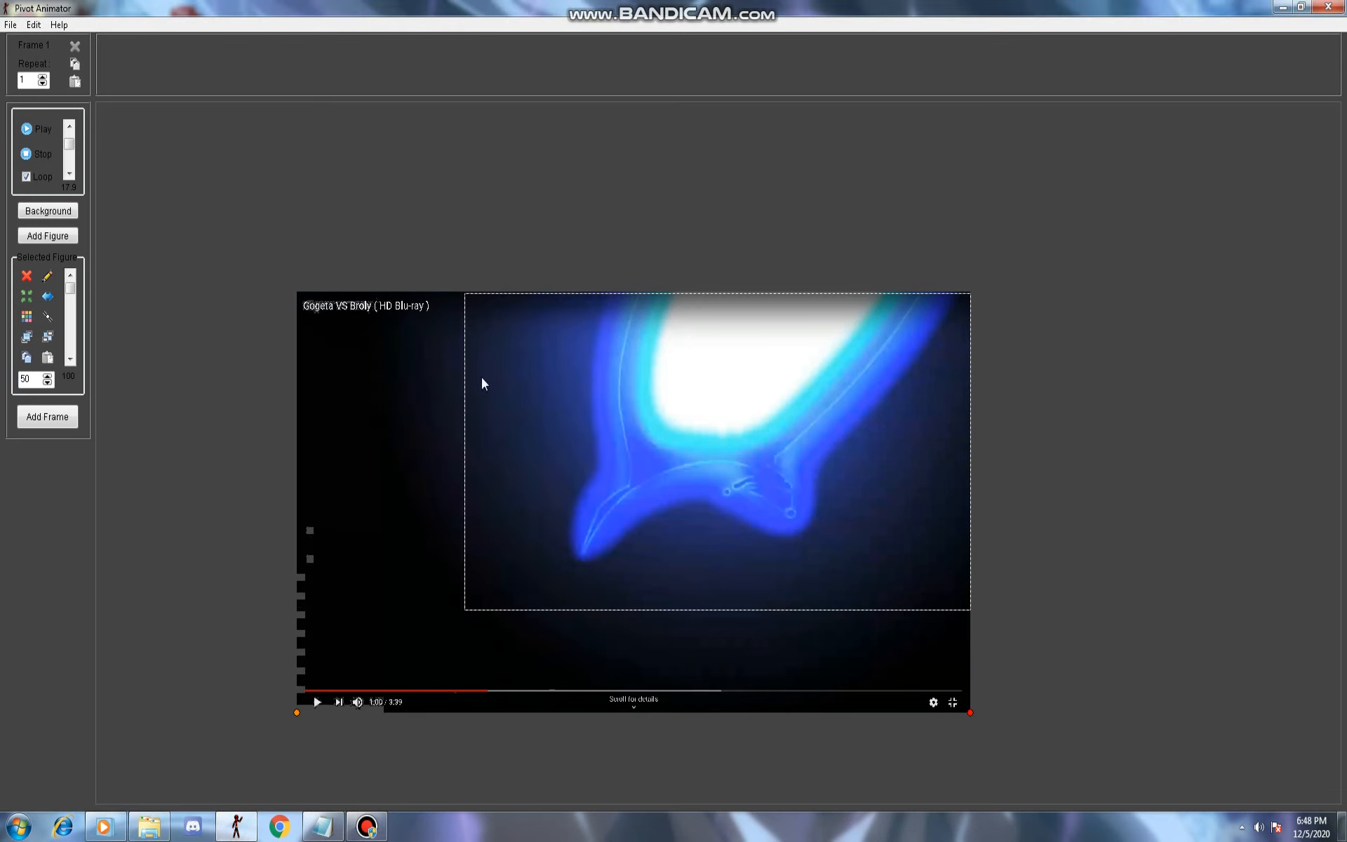
# Delete the screenshot figure together with its figure type, and place a new default stick figure outside the canvas.
pyautogui.click(26, 276)
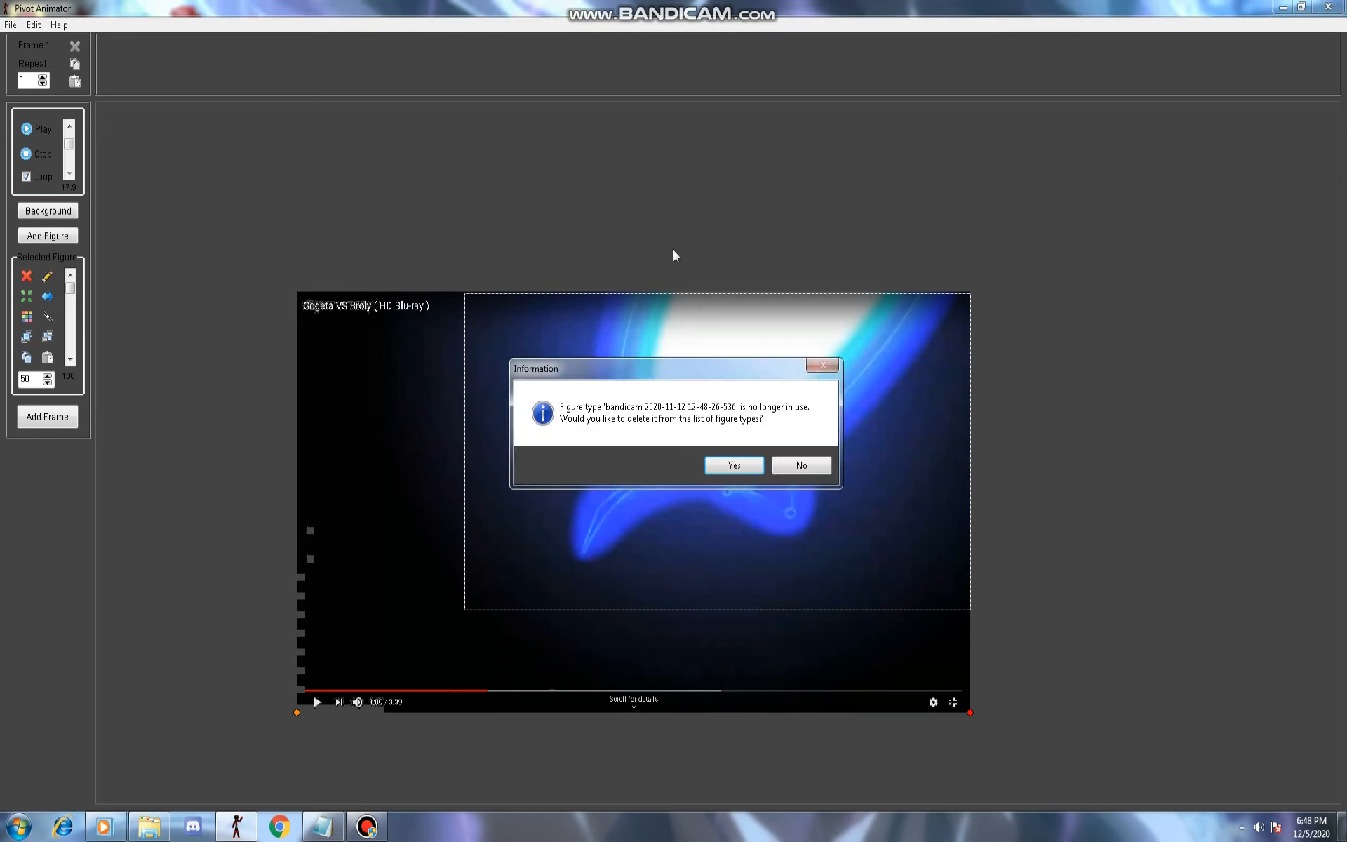
pyautogui.click(734, 465)
pyautogui.click(47, 235)
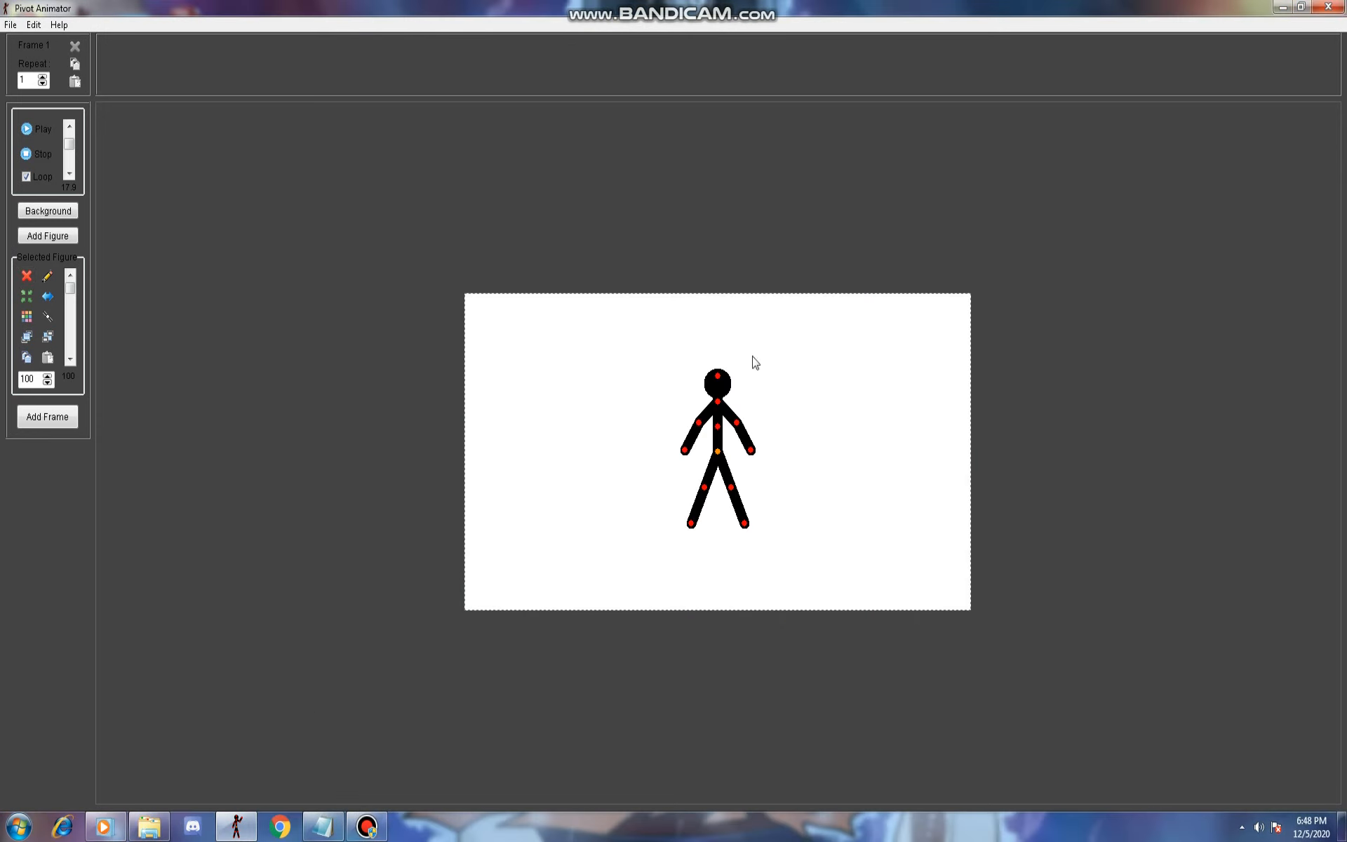
pyautogui.moveTo(719, 452); pyautogui.dragTo(257, 447)
pyautogui.click(47, 275)
pyautogui.moveTo(707, 394); pyautogui.dragTo(1342, 418)
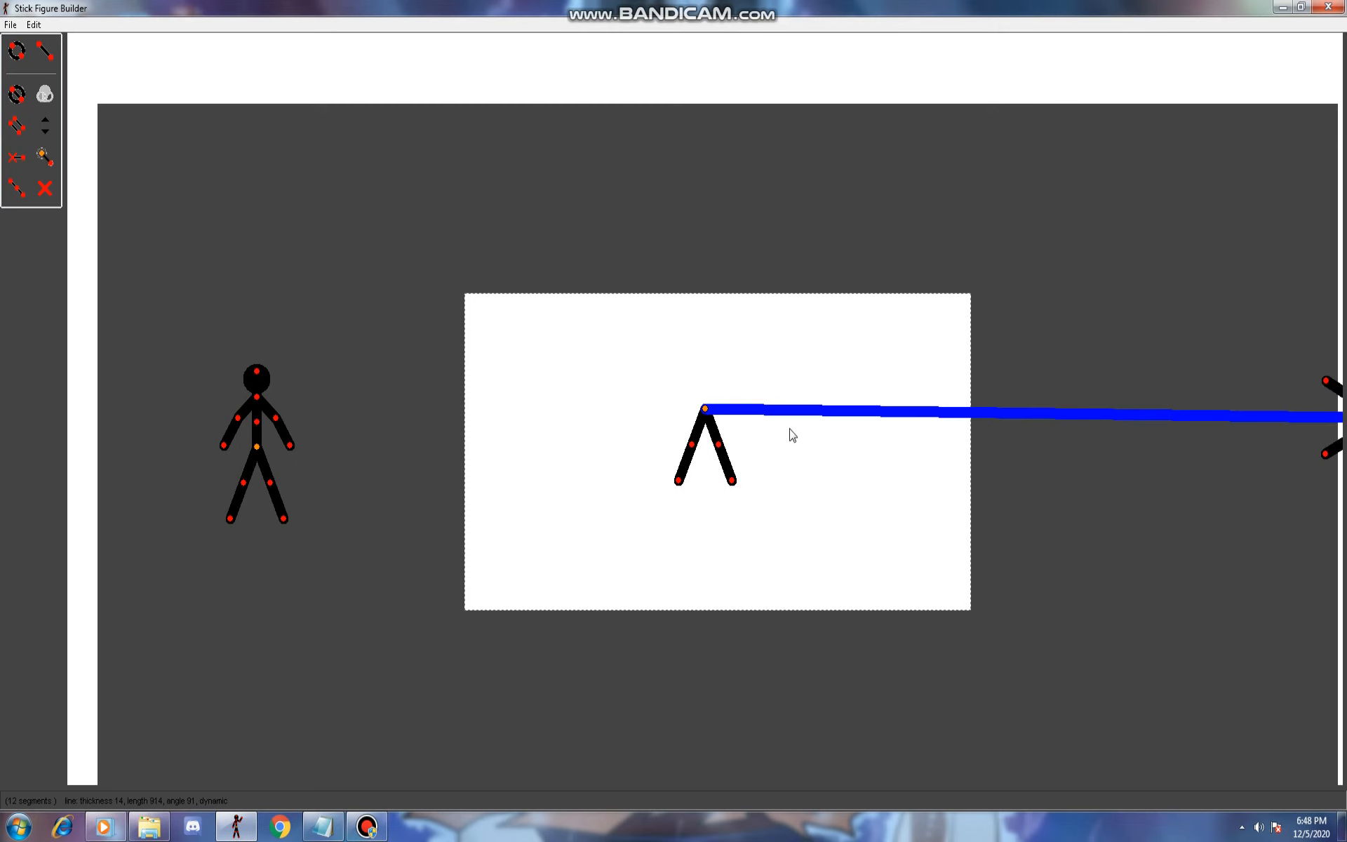
pyautogui.moveTo(703, 409); pyautogui.dragTo(402, 562)
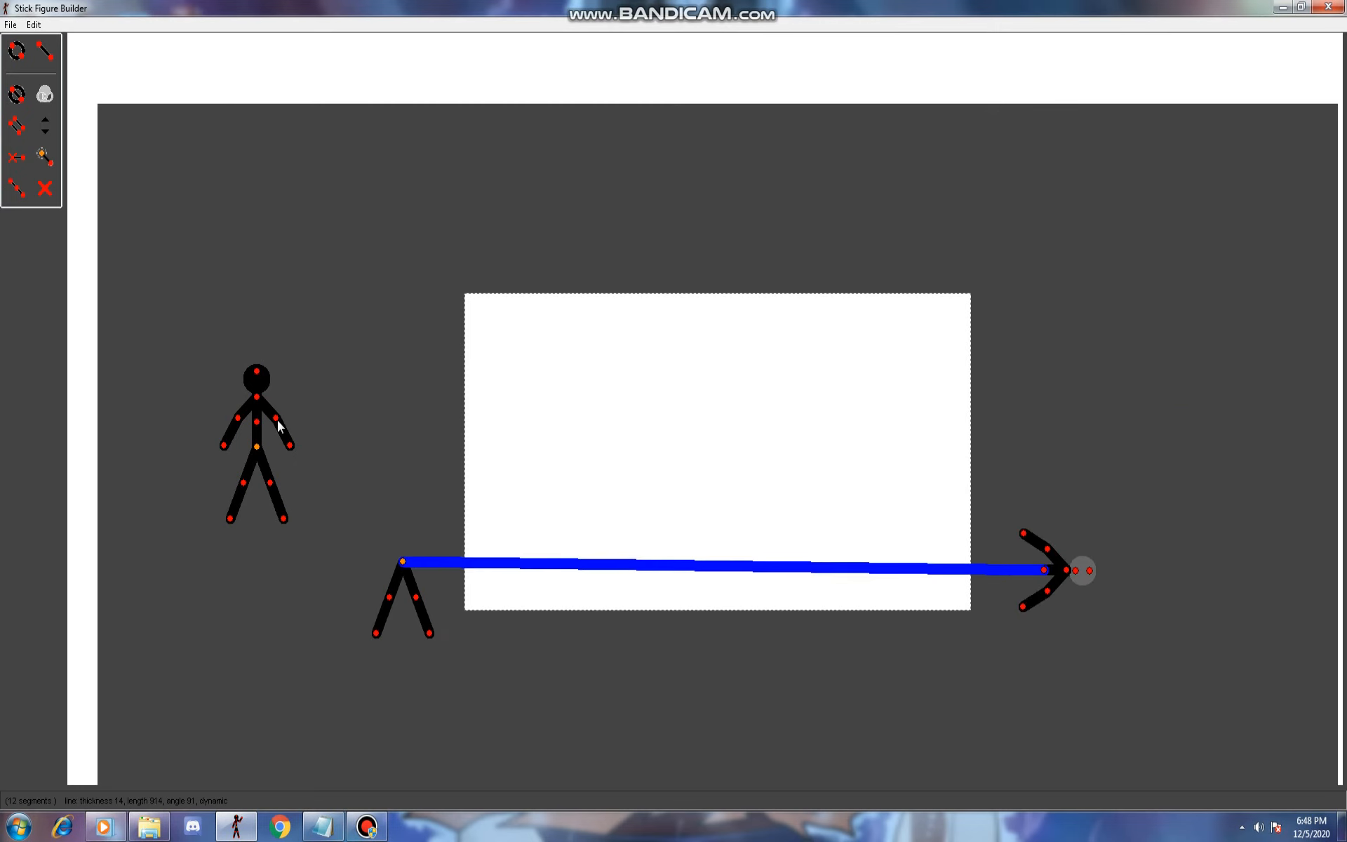
pyautogui.click(1327, 6)
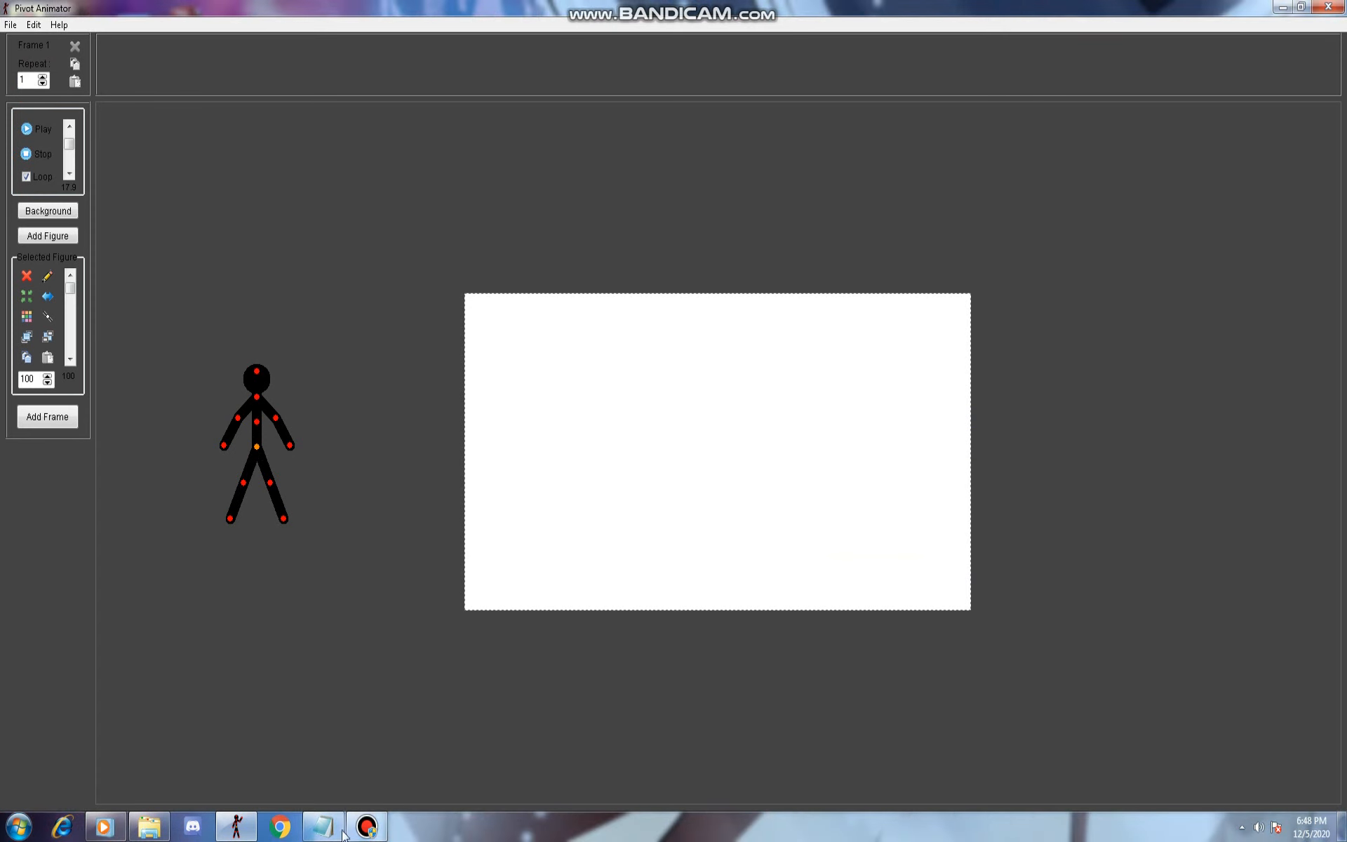
# Look over the lesson list in Notepad and Bandicam's image capture settings, and return to Pivot Animator.
pyautogui.click(322, 826)
pyautogui.click(366, 827)
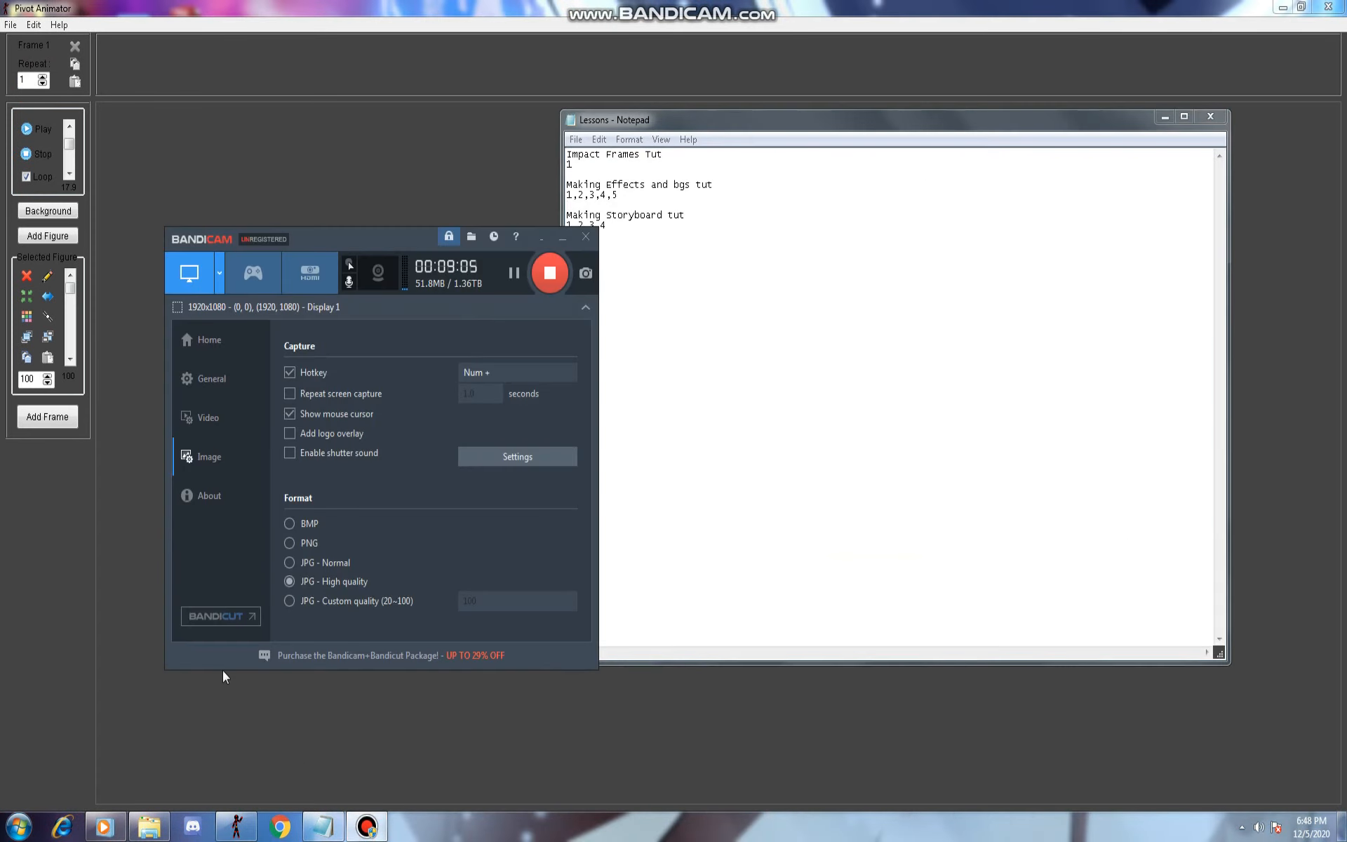
pyautogui.click(314, 735)
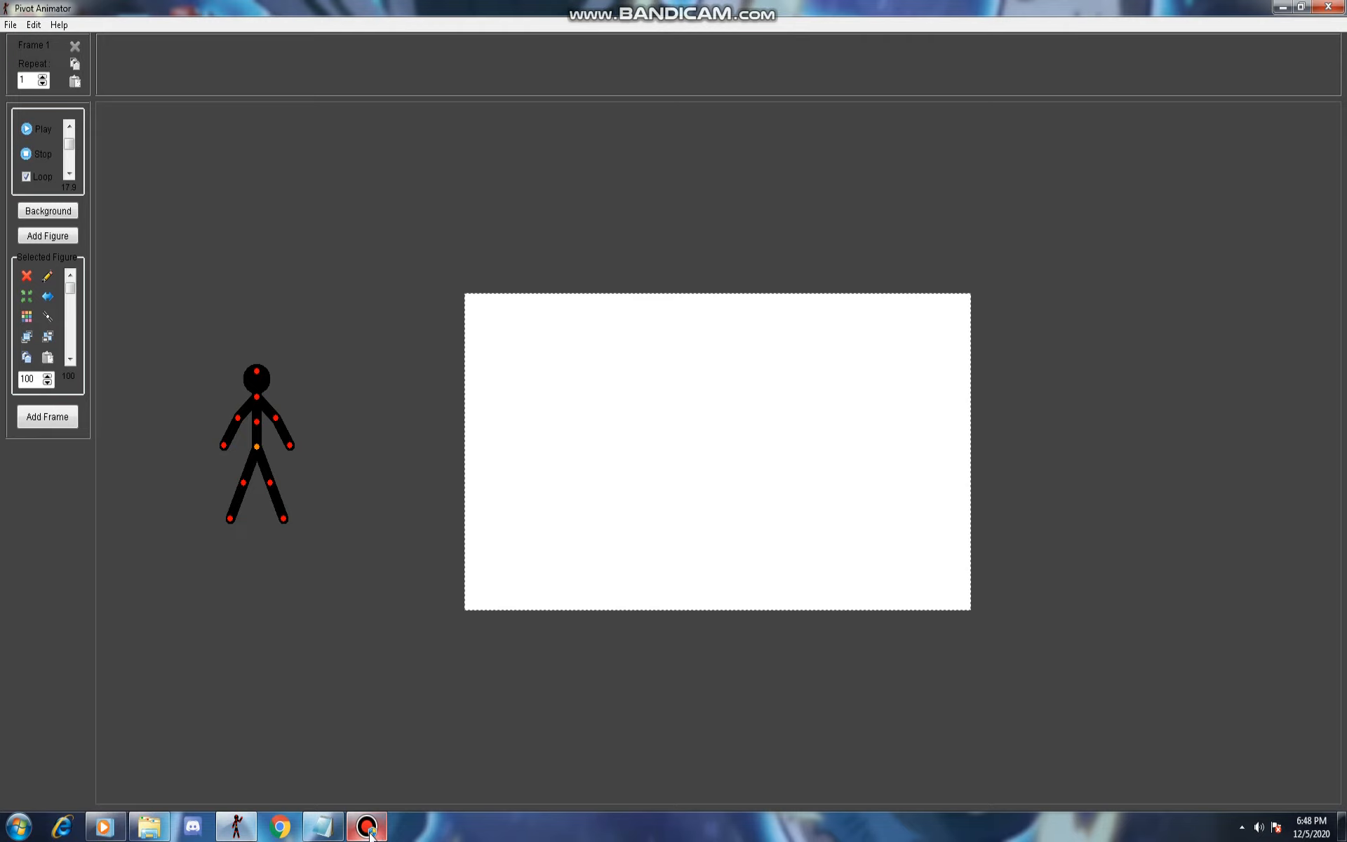
# Try moving the stick figure across to the far side of the canvas, and undo the change.
pyautogui.moveTo(366, 826)
pyautogui.moveTo(257, 422); pyautogui.dragTo(1232, 486)
pyautogui.hotkey('ctrl', 'z')
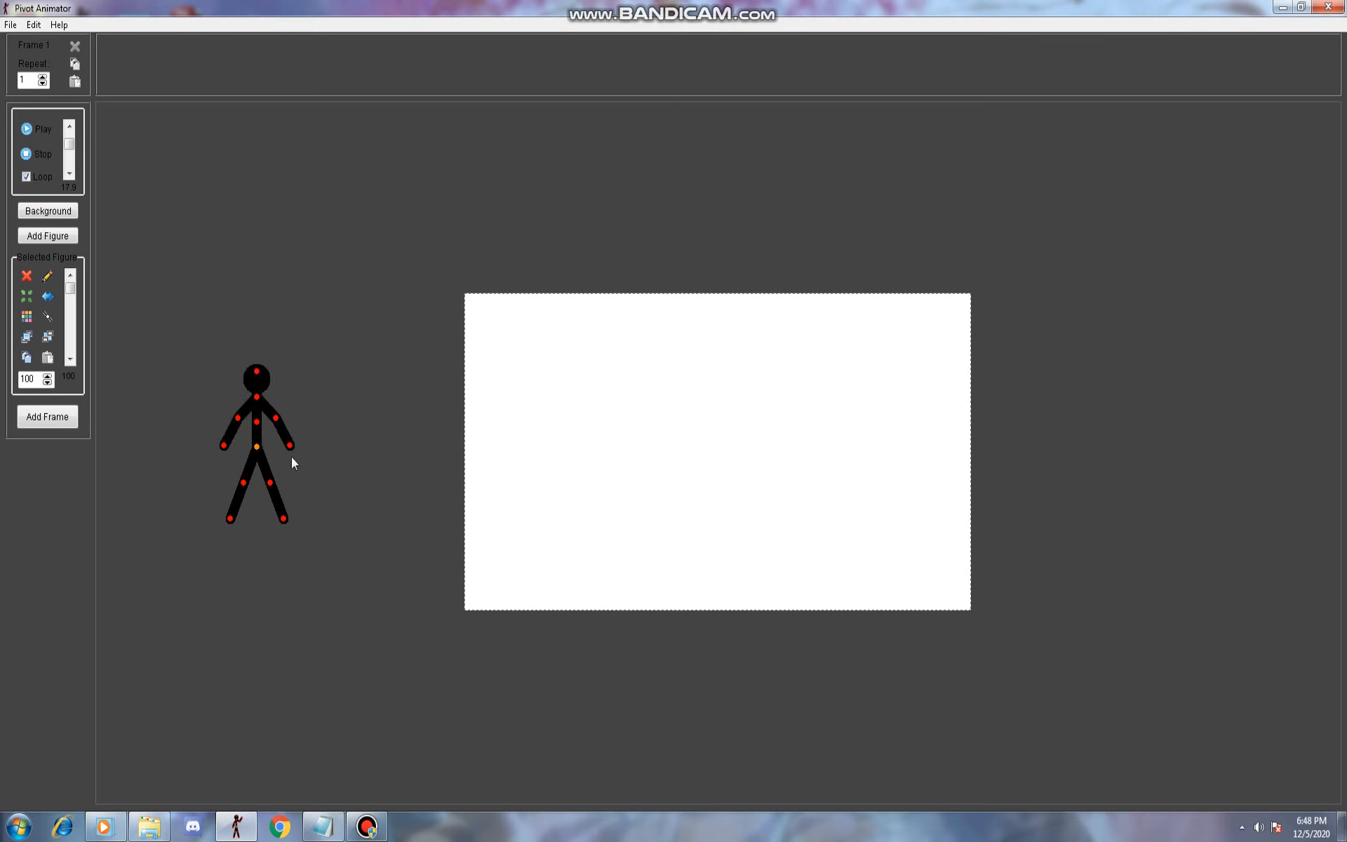
# Highlight lesson 5 under "Making Effects and bgs tut" in the Notepad list, and bring up Bandicam.
pyautogui.click(324, 826)
pyautogui.doubleClick(615, 196)
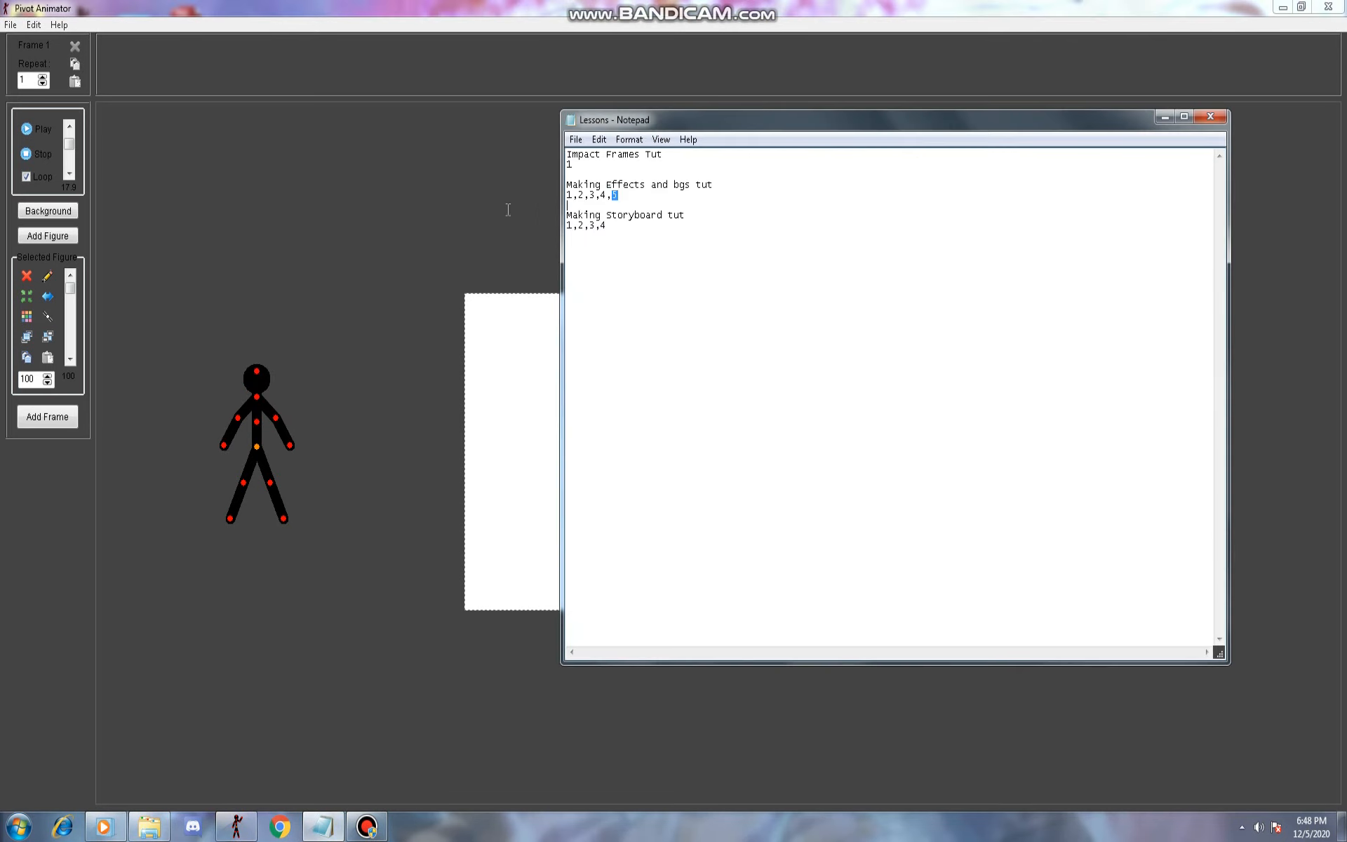
pyautogui.click(366, 827)
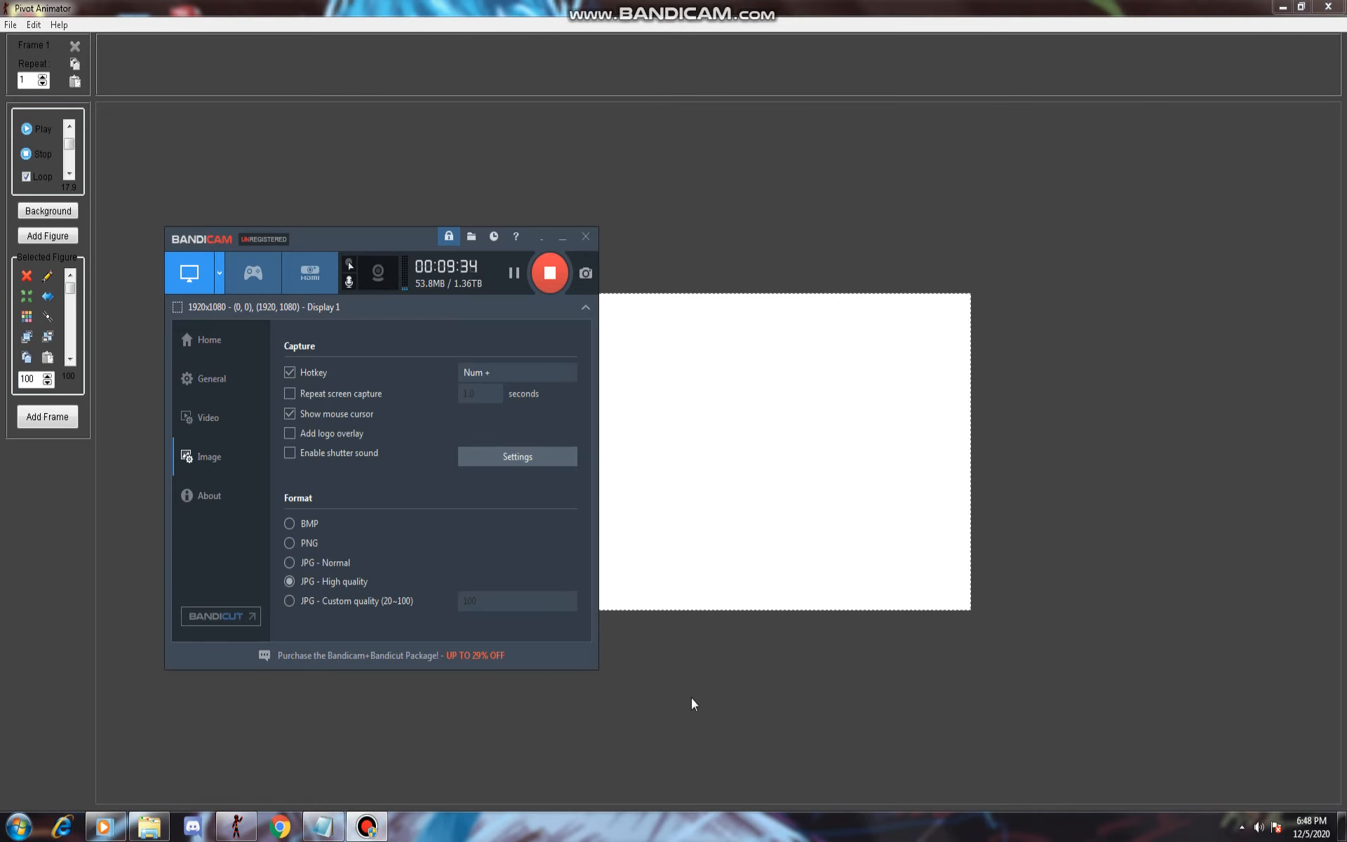